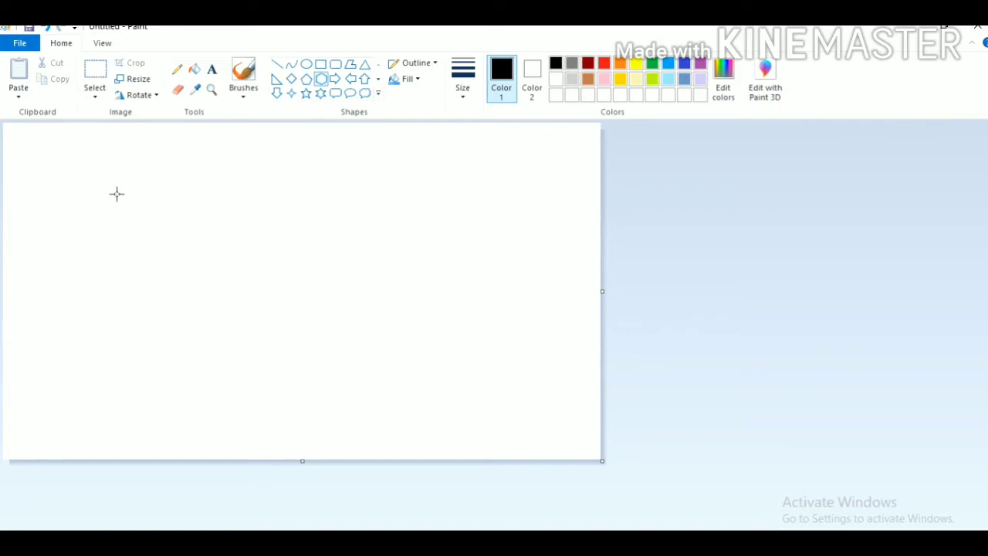
Draw five small black-outlined hexagons arranged in a ring on the canvas
left_click_drag(106, 220, 144, 250)
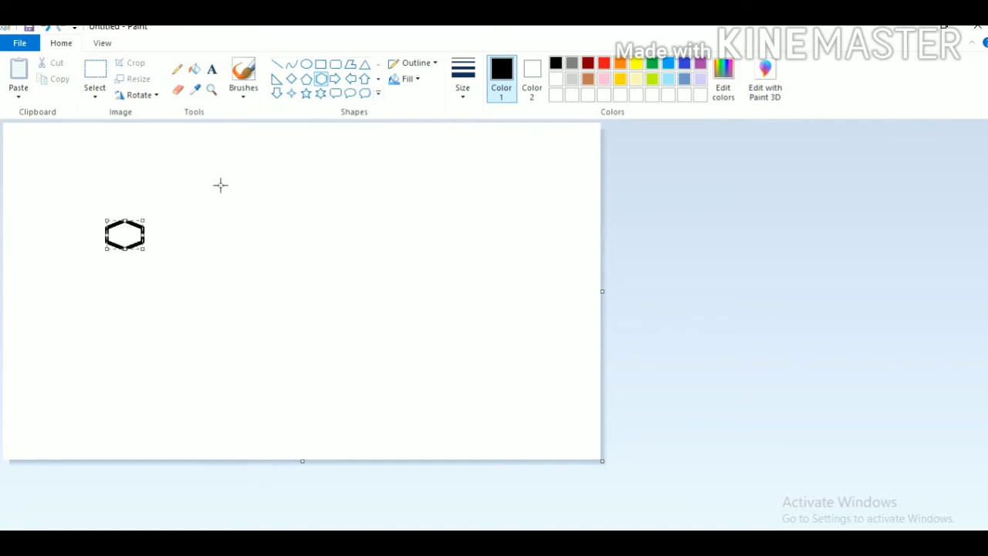
left_click_drag(225, 189, 269, 218)
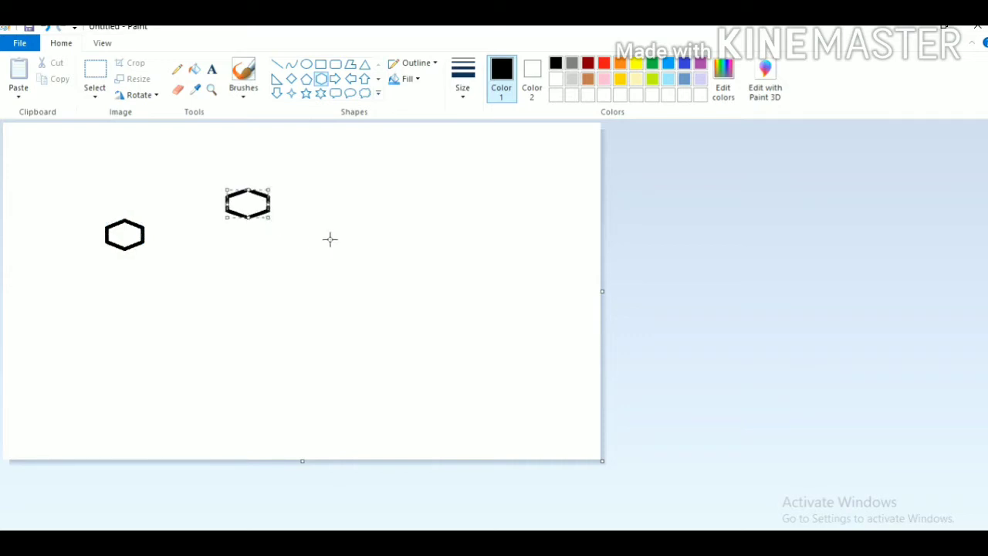
left_click_drag(328, 239, 388, 266)
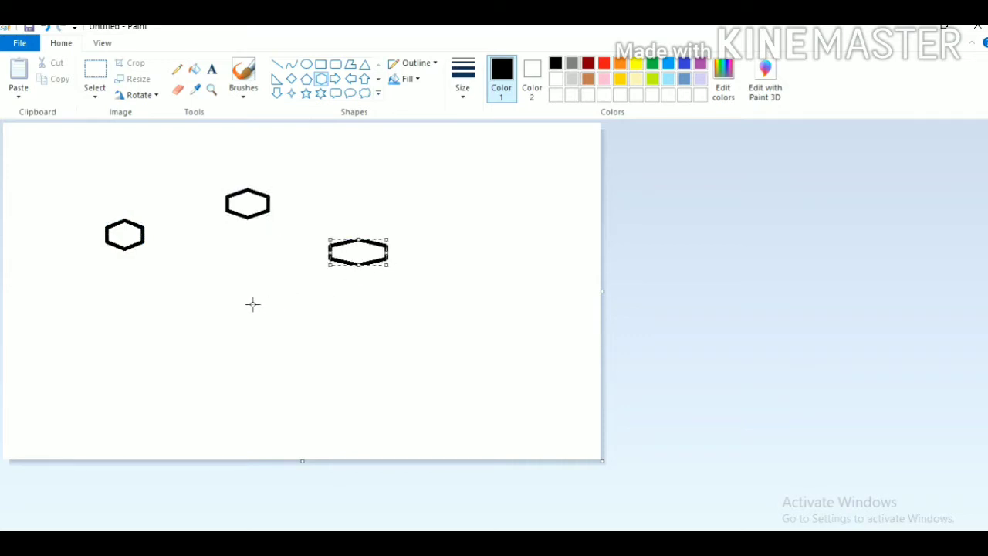
left_click_drag(263, 325, 308, 353)
left_click_drag(140, 311, 186, 350)
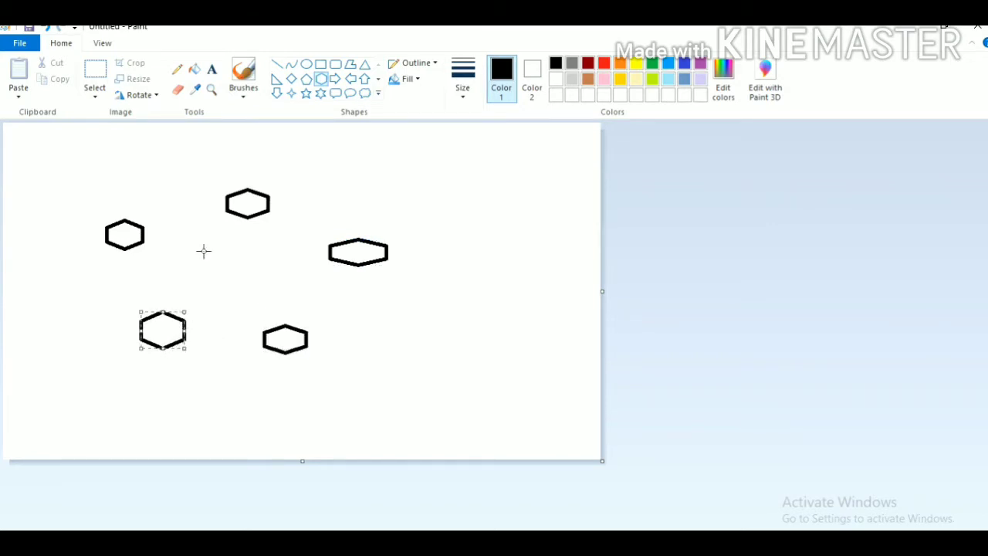
Label the hexagons A, B, C, D and E clockwise with the Pencil, starting from the upper-left one
left_click(177, 71)
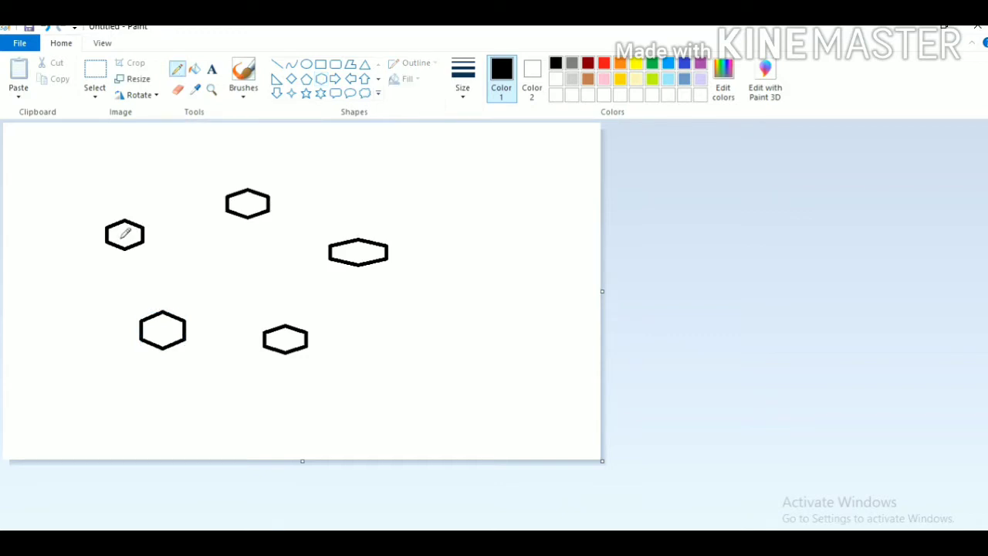
mouse_move(121, 239)
left_mouse_down()
mouse_move(126, 231)
mouse_move(132, 244)
mouse_move(130, 234)
left_mouse_up()
mouse_move(246, 199)
left_mouse_down()
mouse_move(246, 219)
mouse_move(257, 203)
mouse_move(246, 225)
left_mouse_up()
mouse_move(366, 248)
left_mouse_down()
mouse_move(354, 252)
mouse_move(367, 255)
left_mouse_up()
mouse_move(282, 325)
left_mouse_down()
mouse_move(283, 344)
mouse_move(301, 338)
mouse_move(284, 345)
left_mouse_up()
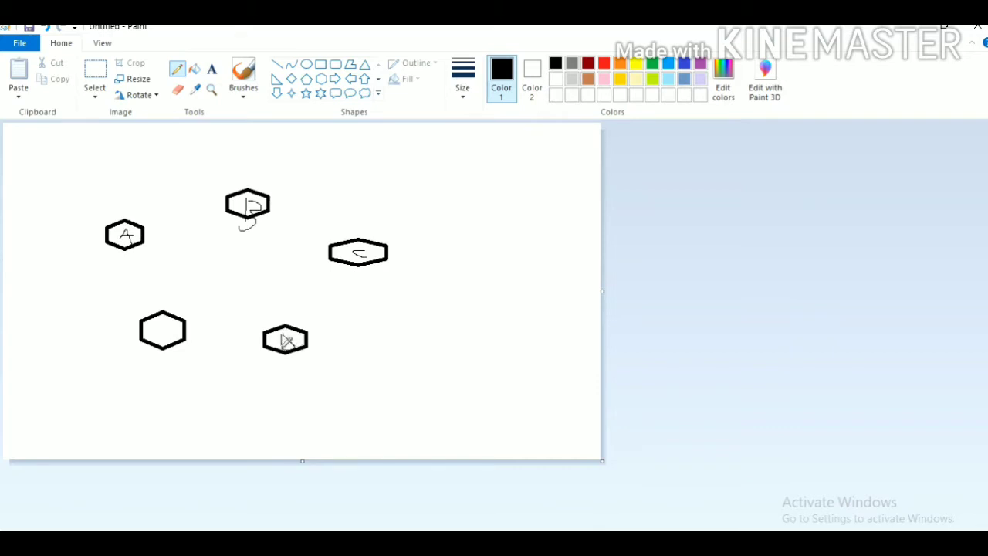
mouse_move(164, 322)
left_mouse_down()
mouse_move(163, 340)
mouse_move(174, 319)
mouse_move(174, 338)
left_mouse_up()
Connect the hexagons with brush-drawn arrows from A to B, B to C, C to D, D to E and E to A
left_click(243, 75)
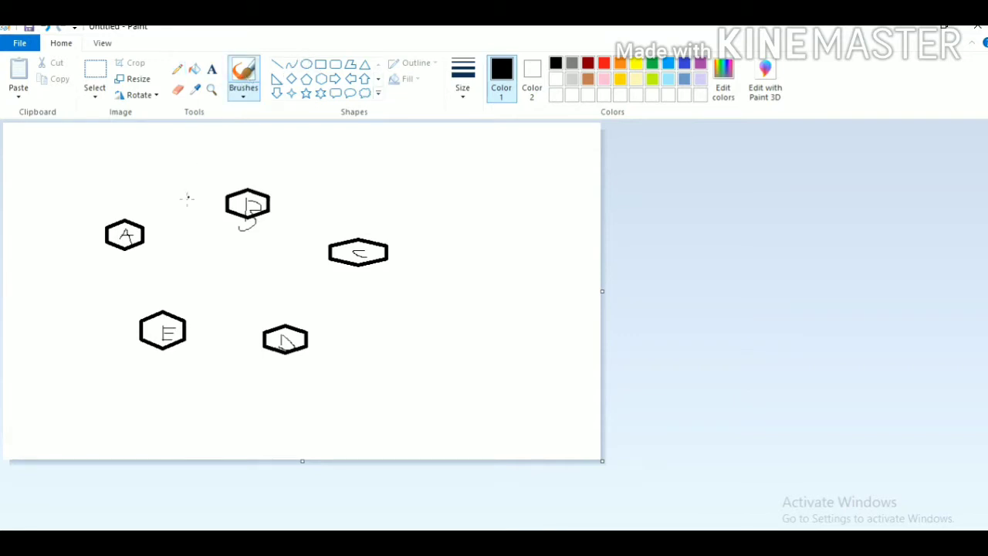
mouse_move(147, 231)
left_mouse_down()
mouse_move(220, 210)
mouse_move(220, 222)
left_mouse_up()
mouse_move(275, 207)
left_mouse_down()
mouse_move(352, 235)
mouse_move(301, 323)
mouse_move(318, 318)
left_mouse_up()
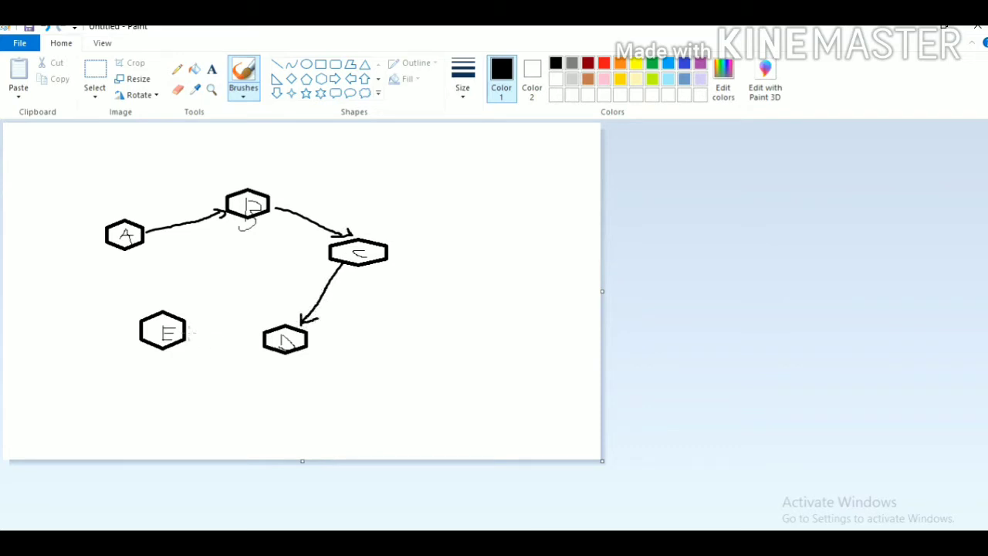
left_click_drag(188, 333, 262, 338)
left_click_drag(127, 250, 146, 312)
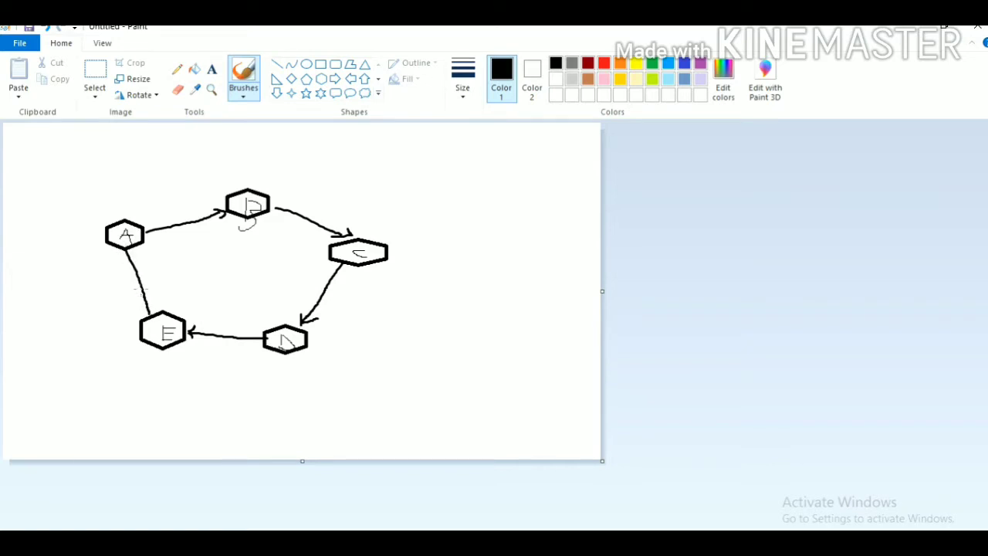
left_click_drag(125, 253, 121, 261)
Draw a thin pencil arrow from hexagon A directly to hexagon C and cross it out in the middle
left_click(178, 69)
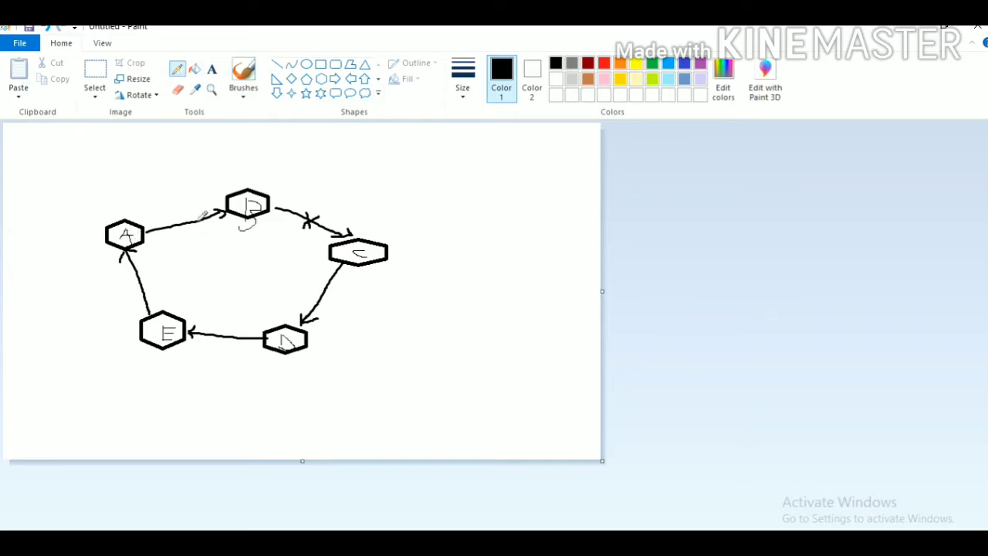
mouse_move(142, 235)
left_mouse_down()
mouse_move(282, 238)
mouse_move(327, 253)
left_mouse_up()
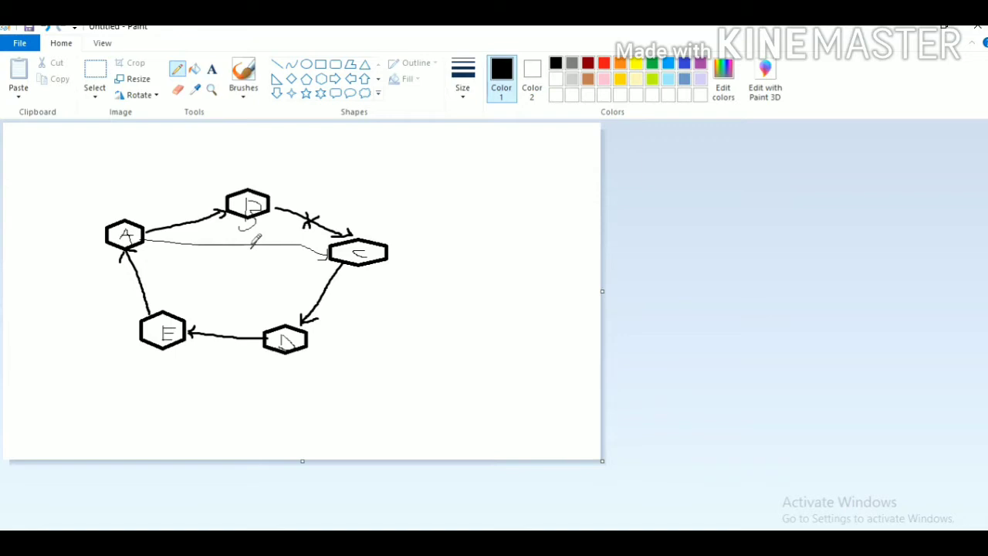
left_click_drag(250, 241, 251, 250)
Add brush-drawn arrowheads to the other end of each ring connection so every arrow points both ways
left_click(243, 71)
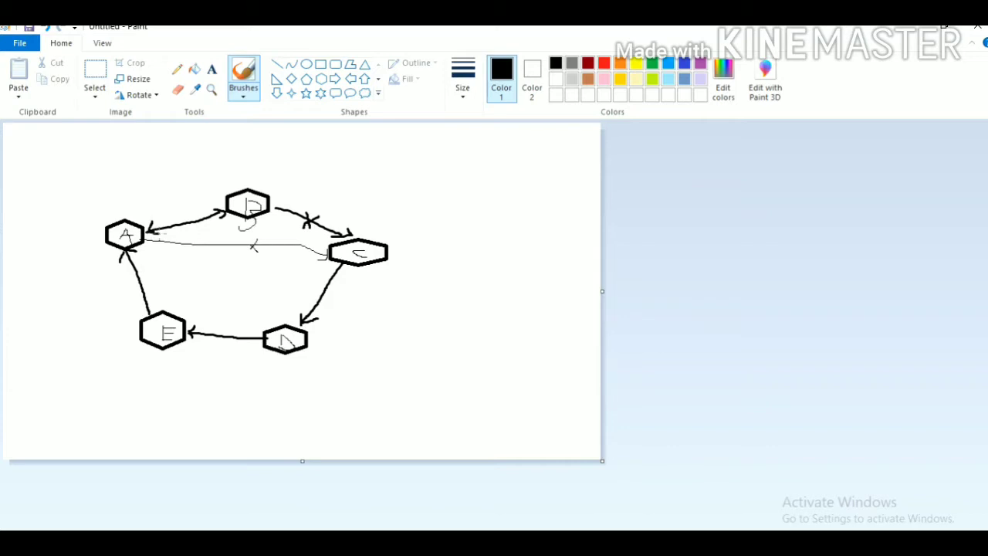
left_click_drag(153, 233, 162, 236)
mouse_move(274, 207)
left_mouse_down()
mouse_move(286, 217)
mouse_move(276, 207)
left_mouse_up()
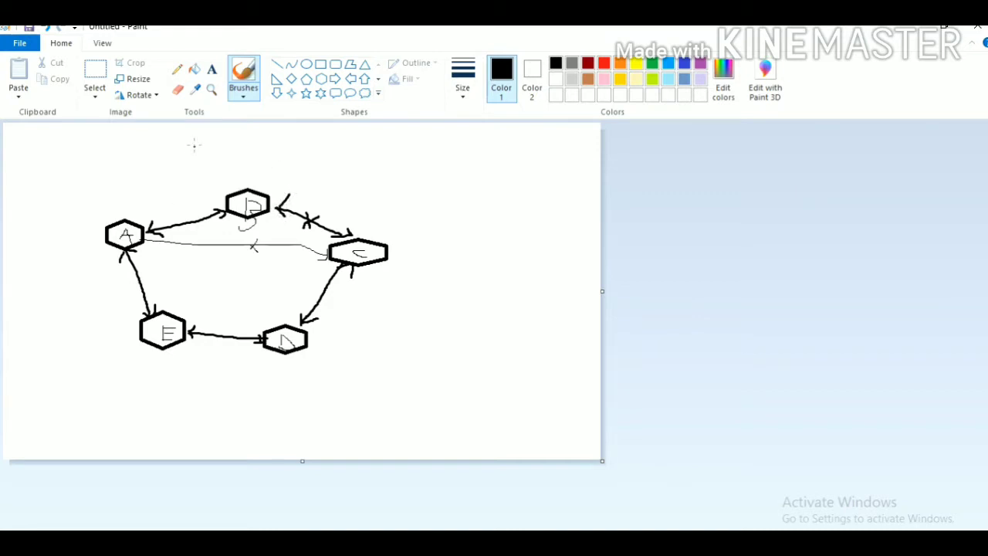
Draw a freehand pencil stroke from just below hexagon A to just below hexagon C
left_click(177, 68)
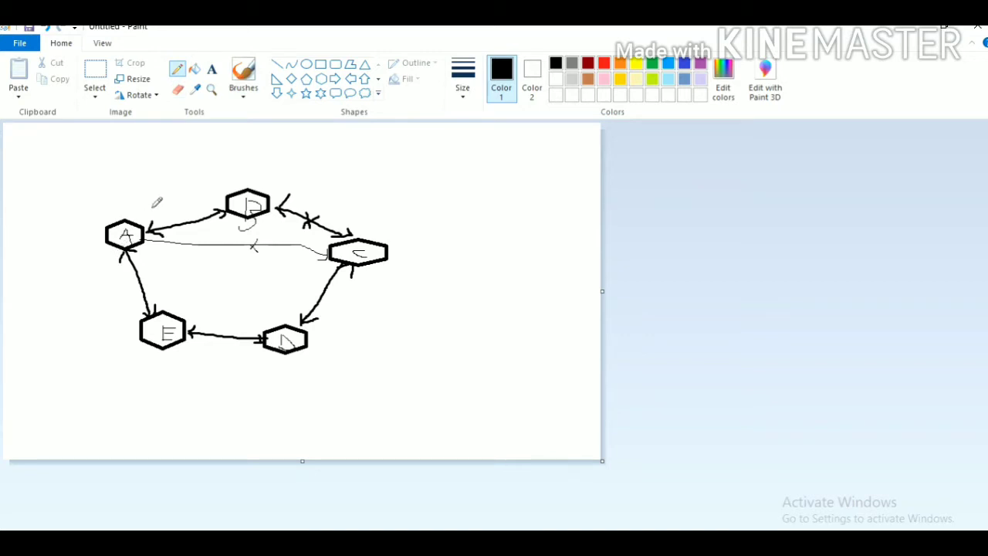
mouse_move(116, 252)
left_mouse_down()
mouse_move(176, 324)
mouse_move(305, 340)
mouse_move(348, 270)
left_mouse_up()
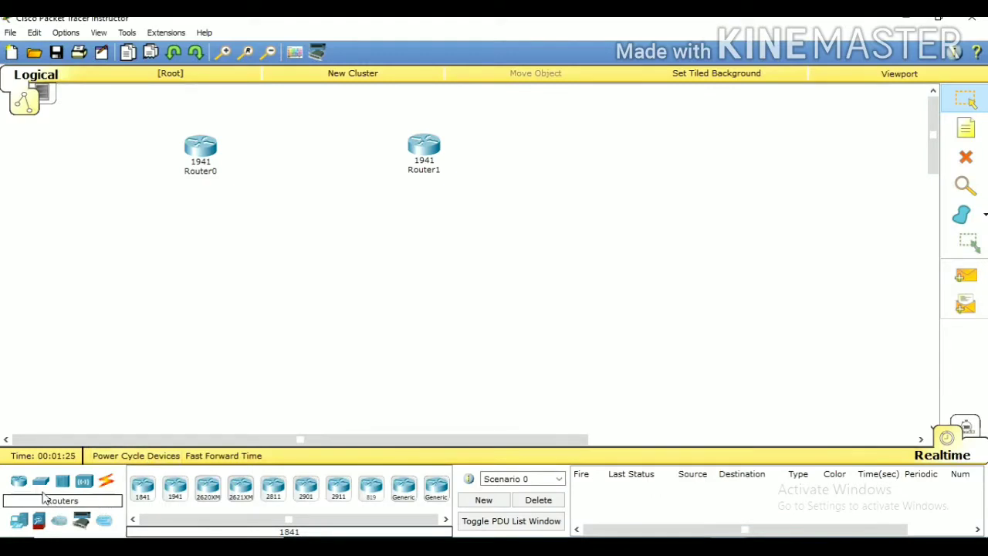
Place one 2950-24 switch below each router and nudge the one under Router1 slightly lower
left_click(41, 481)
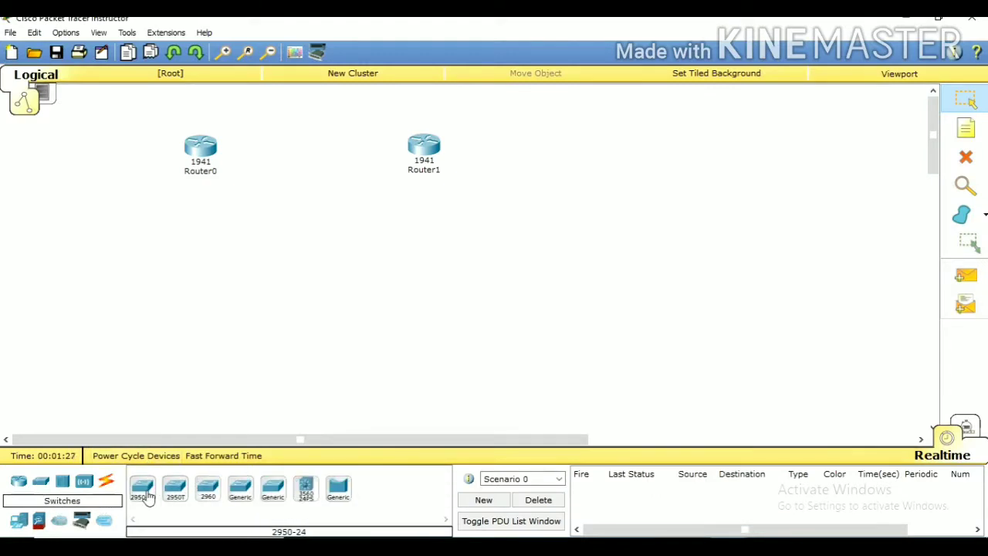
left_click(143, 488)
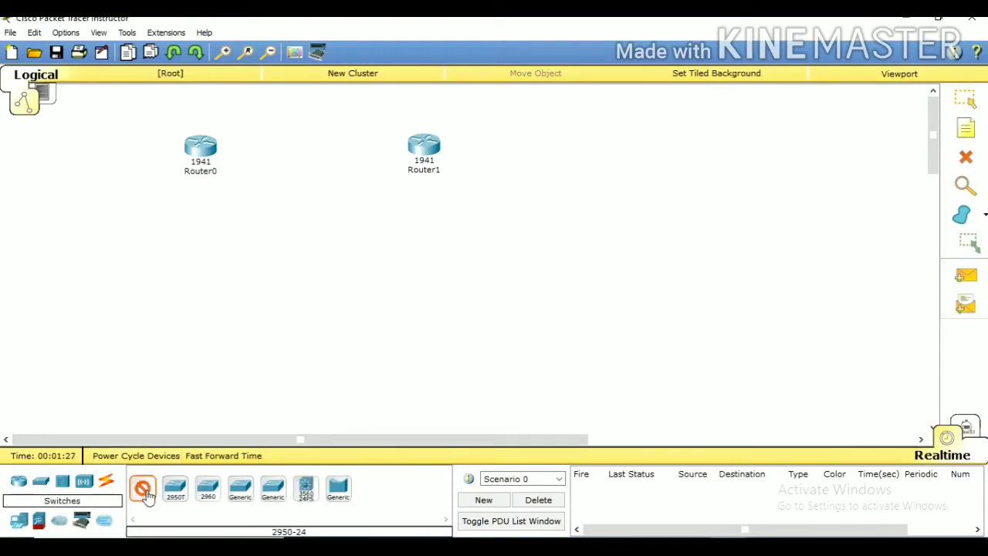
left_click(193, 260)
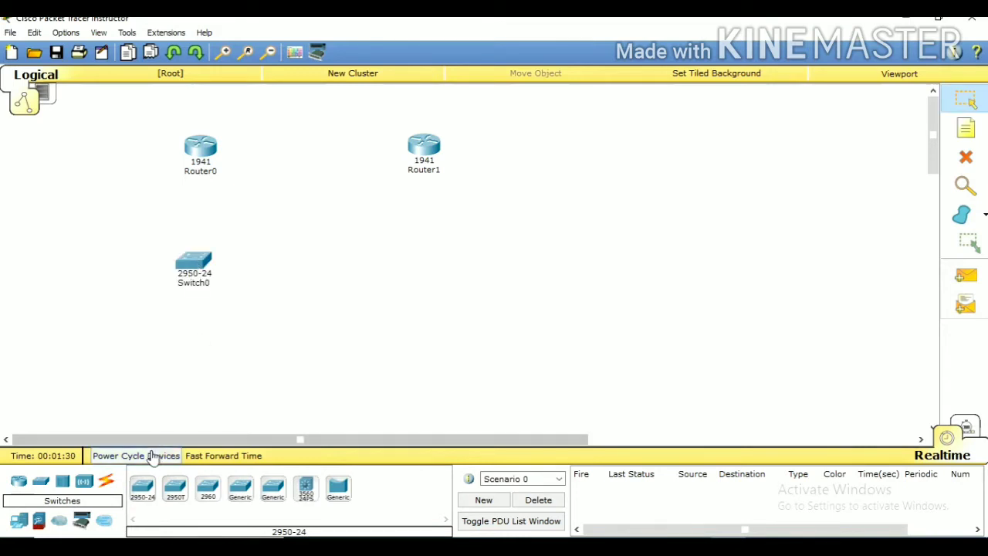
left_click(142, 487)
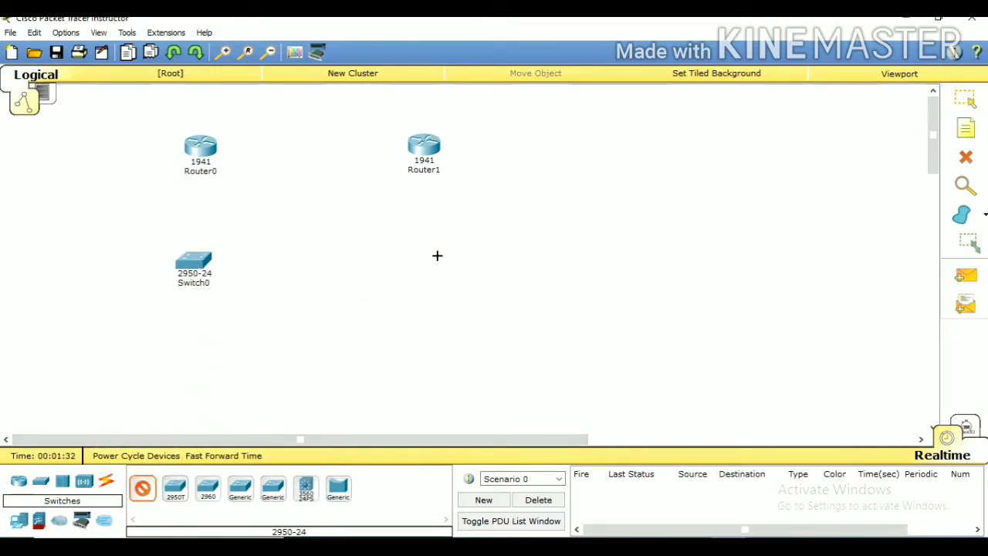
left_click(430, 254)
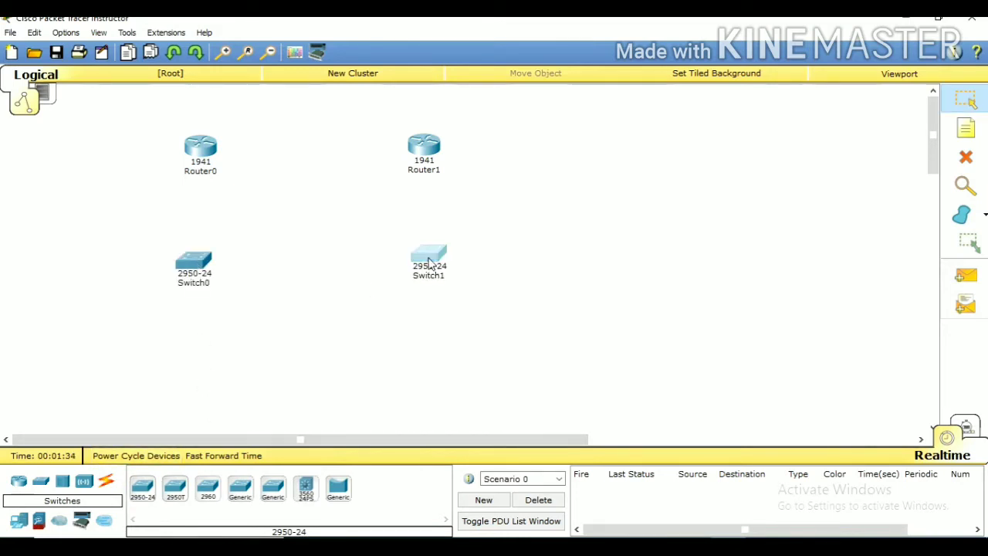
left_click_drag(431, 257, 427, 266)
left_click(430, 268)
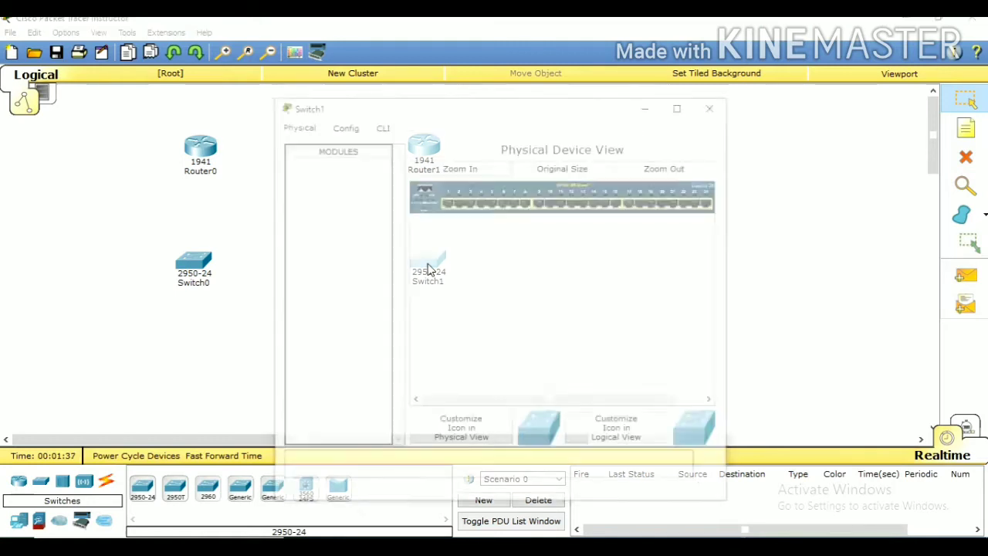
left_click(715, 107)
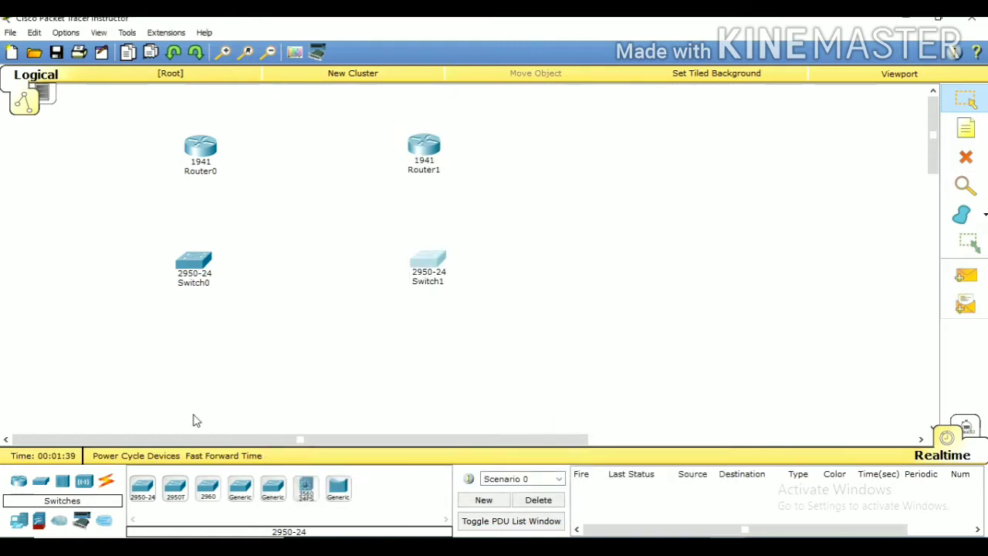
Place four generic PCs in a row beneath the switches, two for each switch
left_click(19, 524)
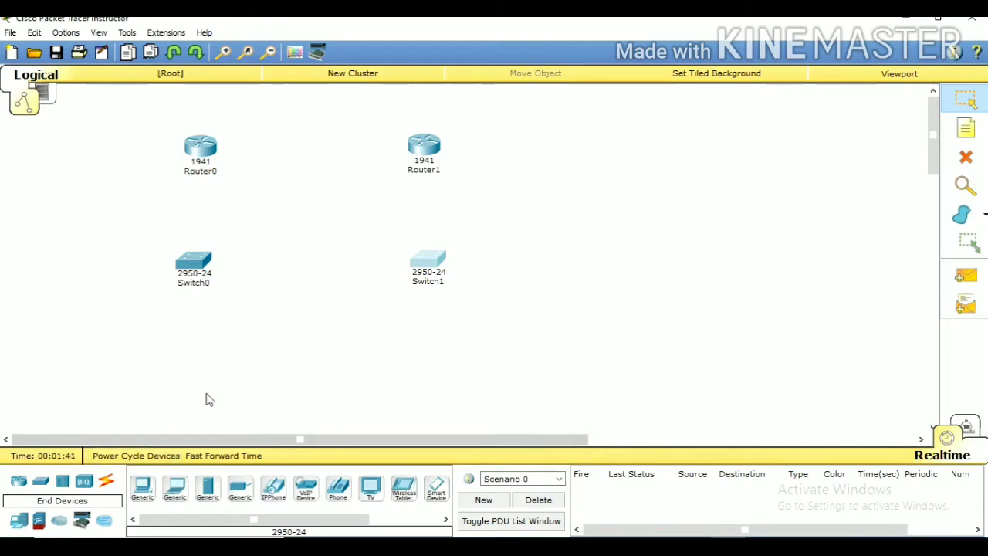
left_click_drag(137, 494, 135, 372)
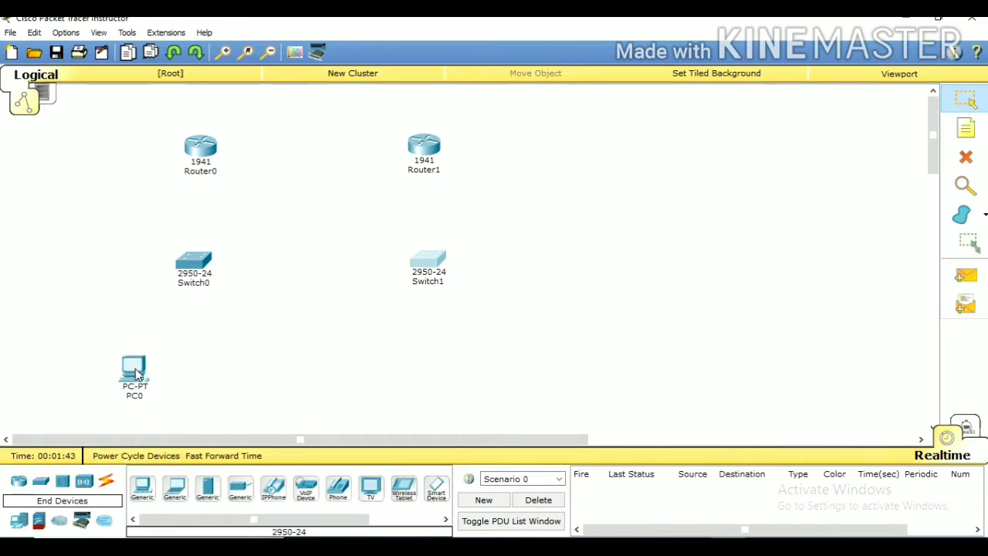
left_click(142, 488)
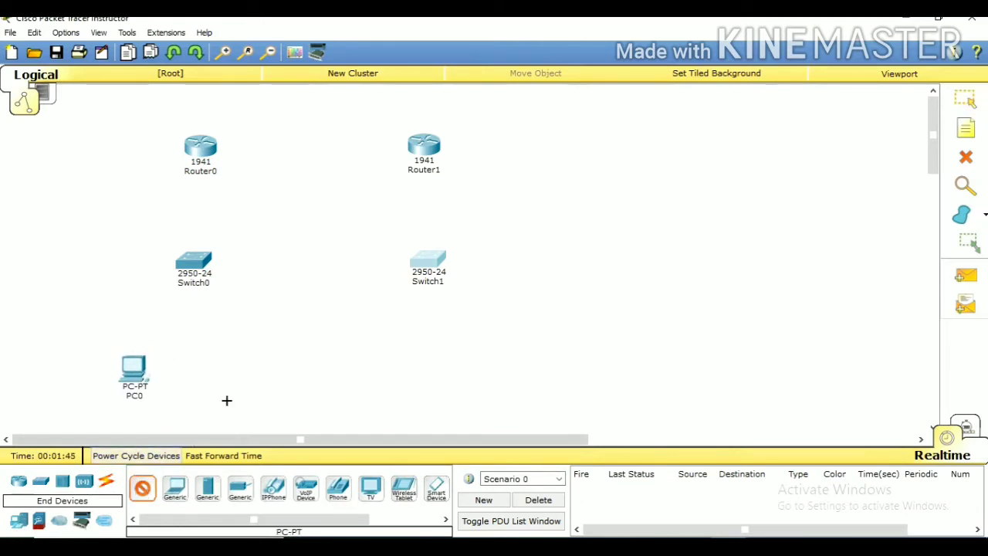
left_click(246, 366)
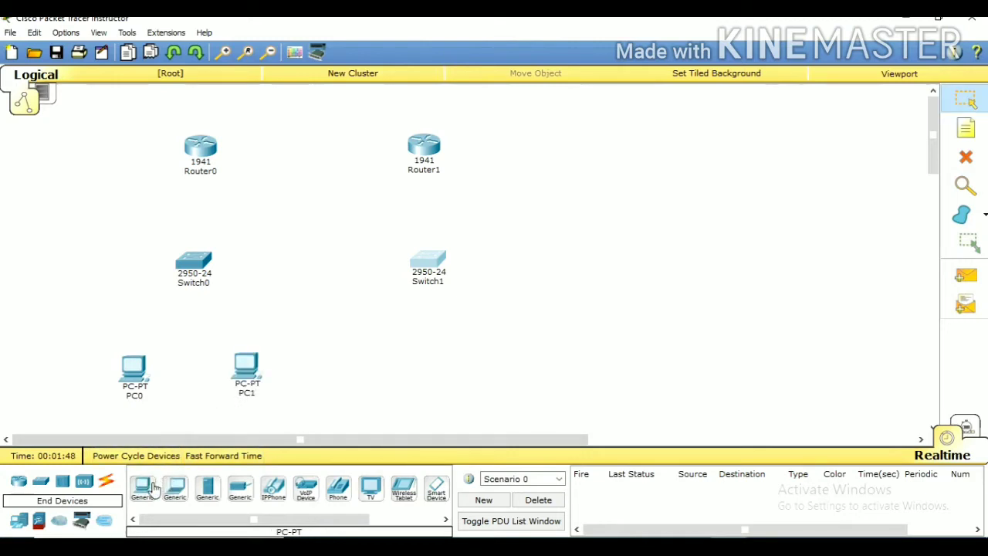
left_click_drag(142, 488, 369, 370)
left_click(365, 366)
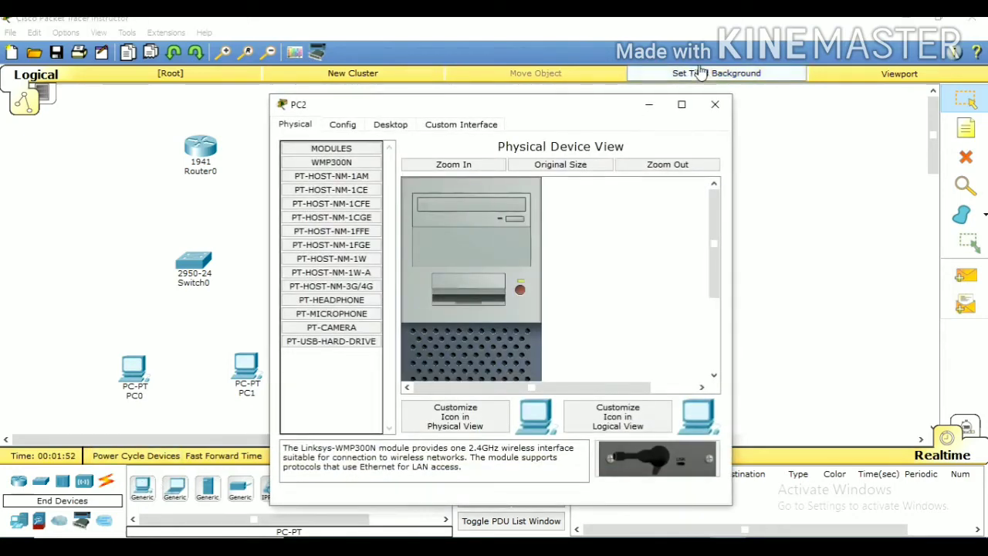
left_click(715, 104)
left_click(143, 492)
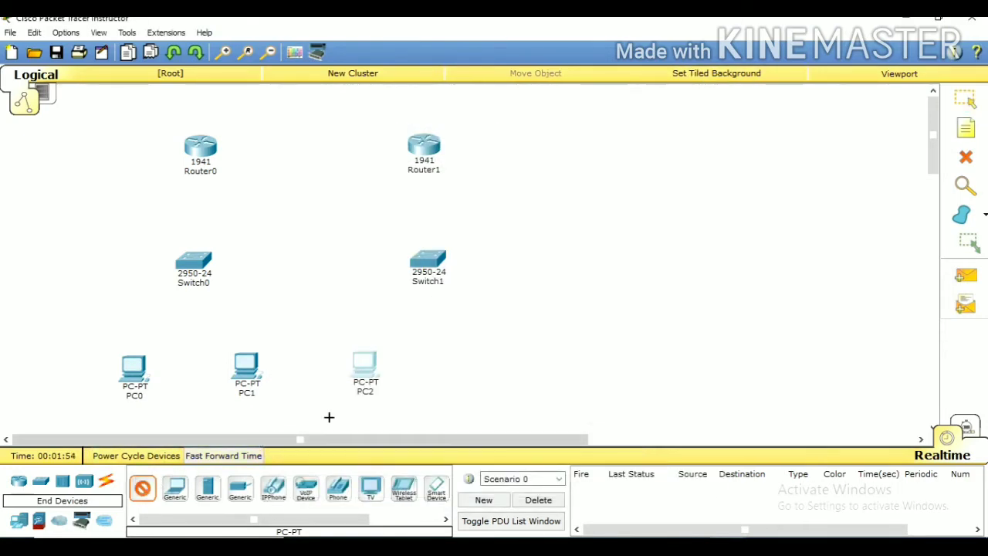
left_click(505, 367)
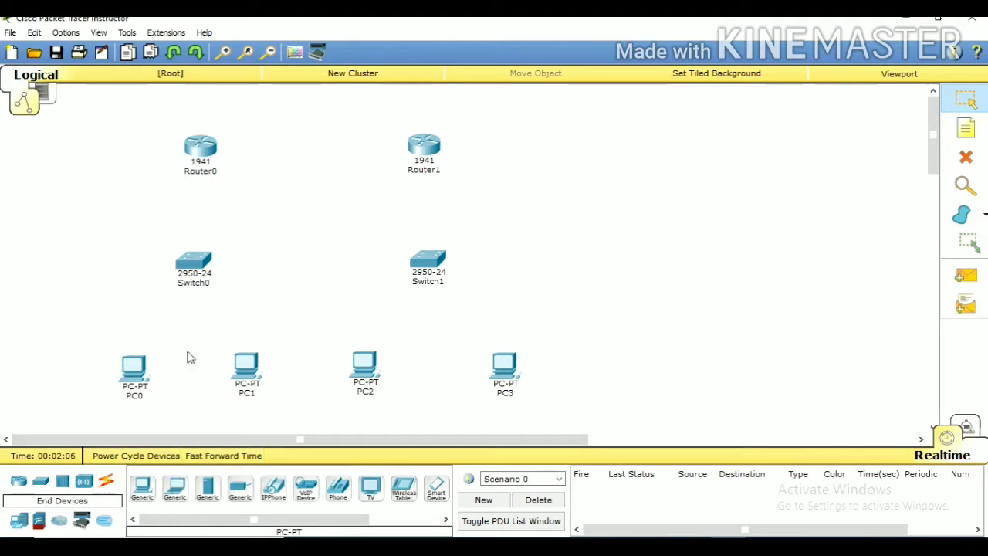
Connect Router0's GigabitEthernet0/0 to Switch0's FastEthernet0/1 with a Copper Straight-Through cable
left_click(108, 483)
left_click(205, 498)
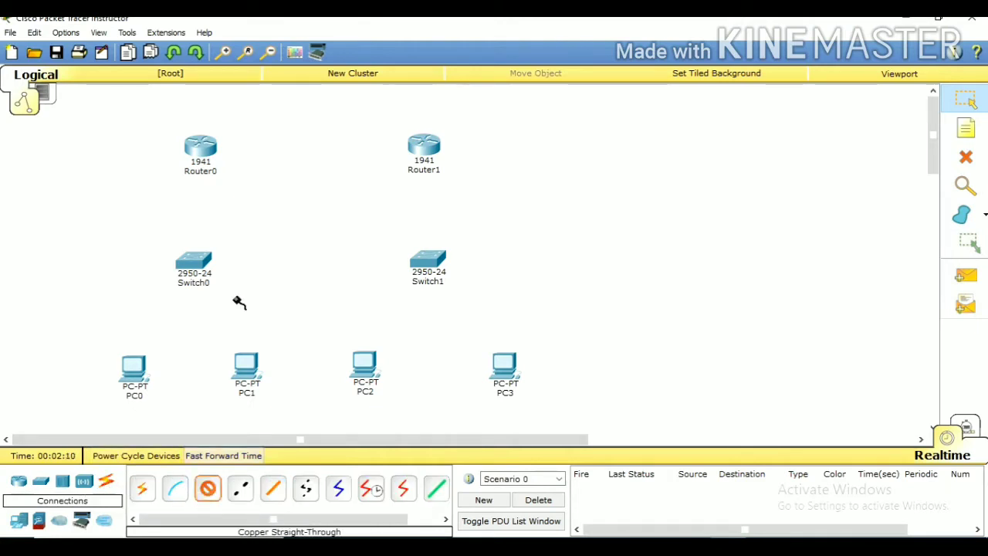
mouse_move(203, 152)
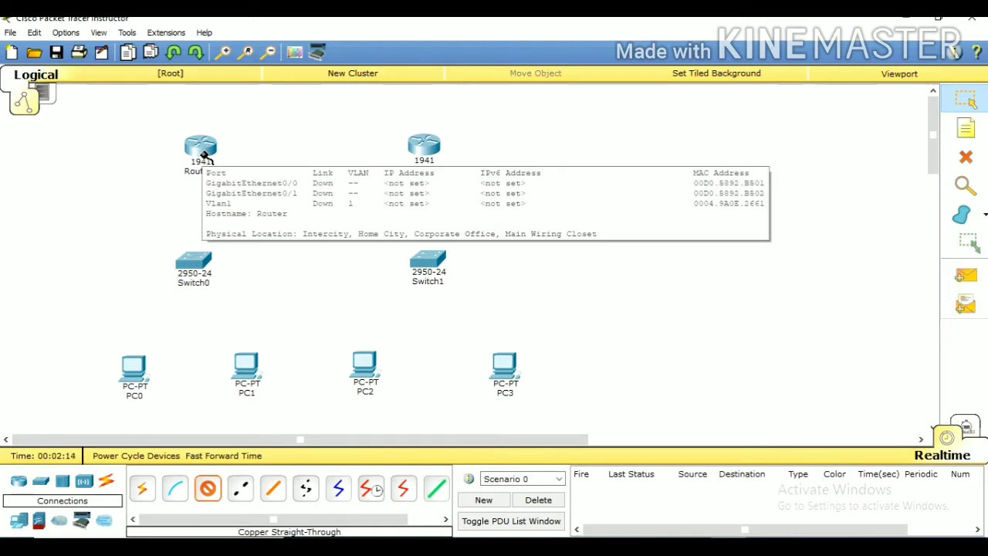
left_click(203, 152)
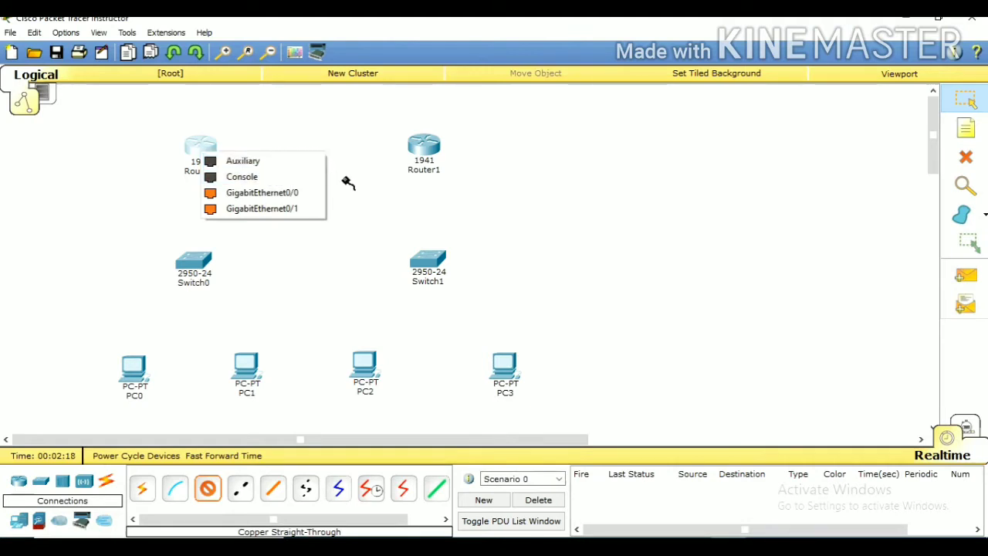
left_click(226, 193)
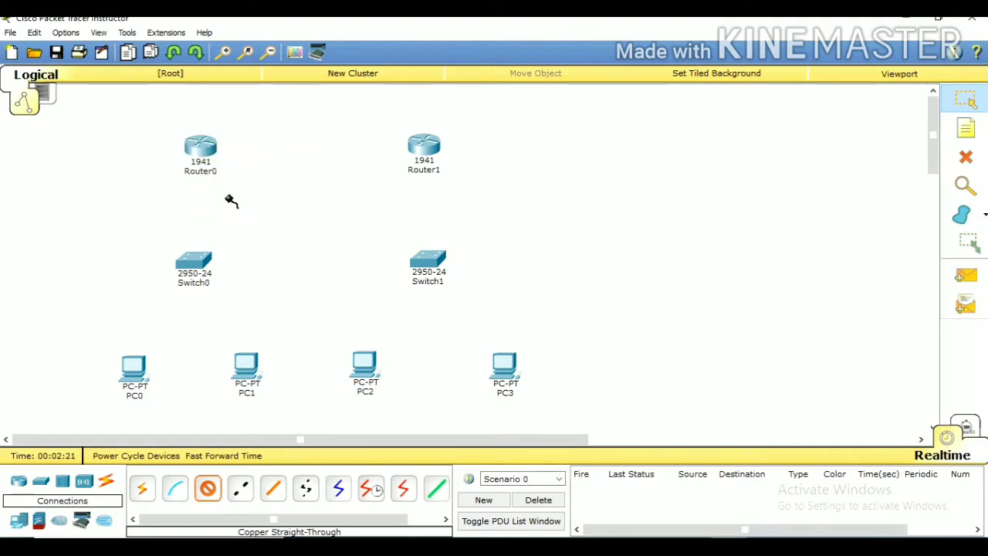
left_click(202, 263)
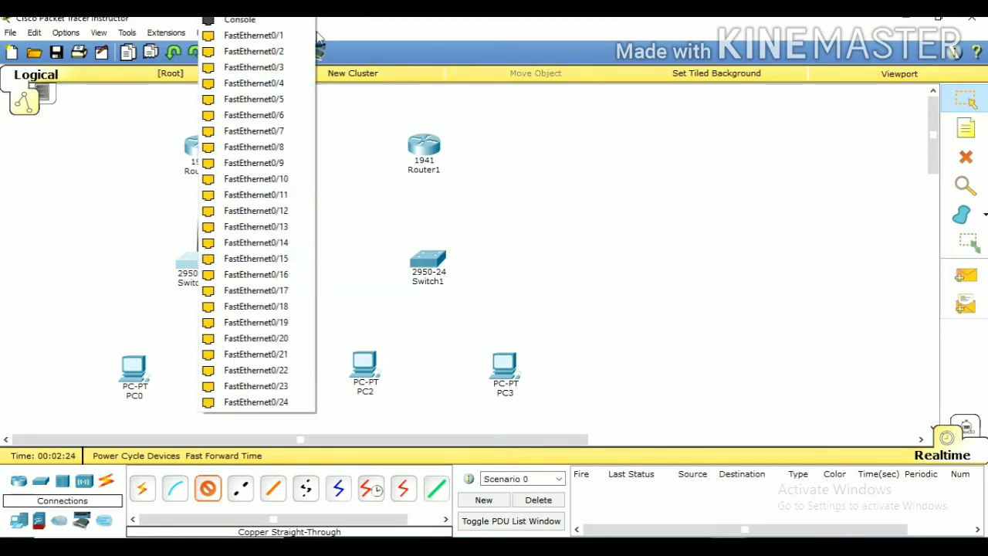
left_click(276, 36)
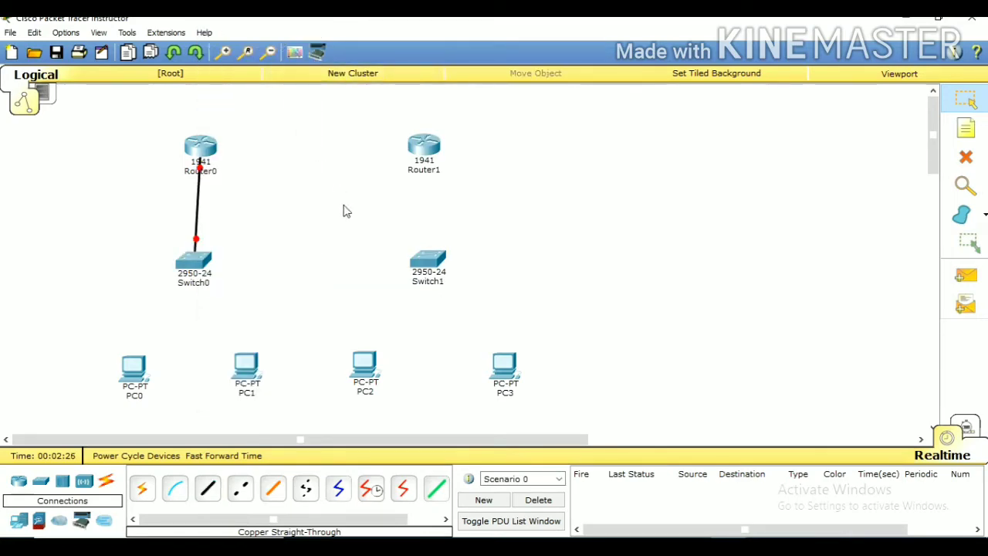
Connect Switch0's FastEthernet0/2 to PC0's FastEthernet0 with a Copper Straight-Through cable
mouse_move(201, 152)
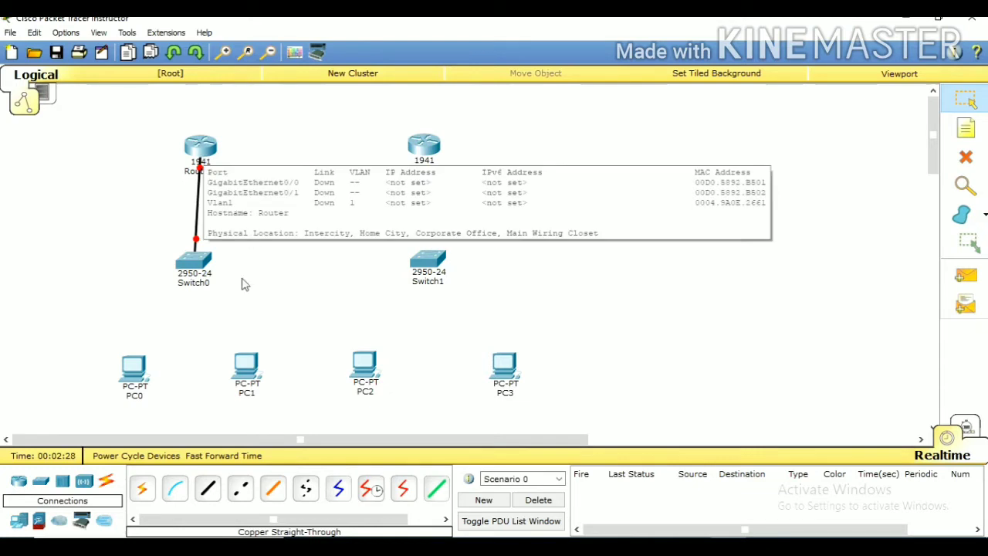
left_click(209, 496)
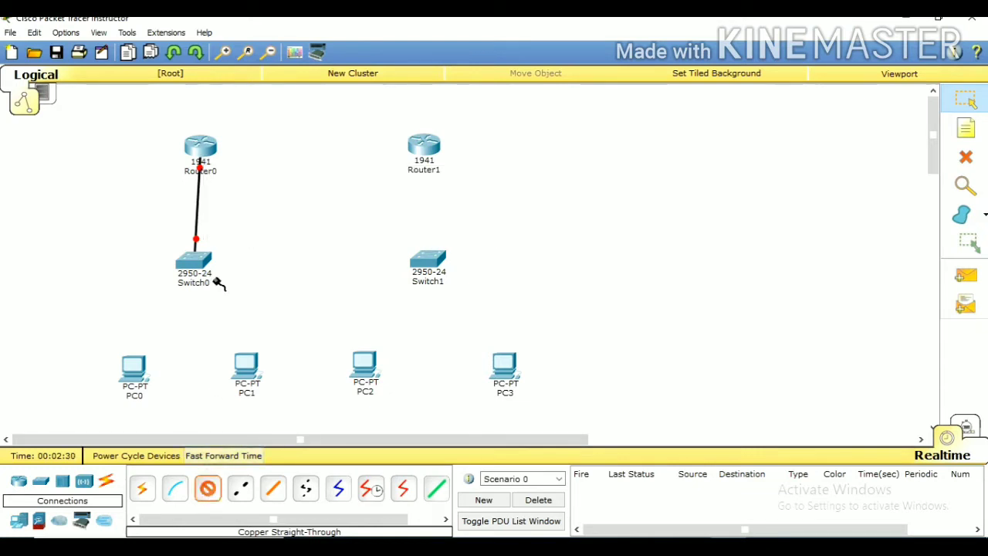
left_click(194, 261)
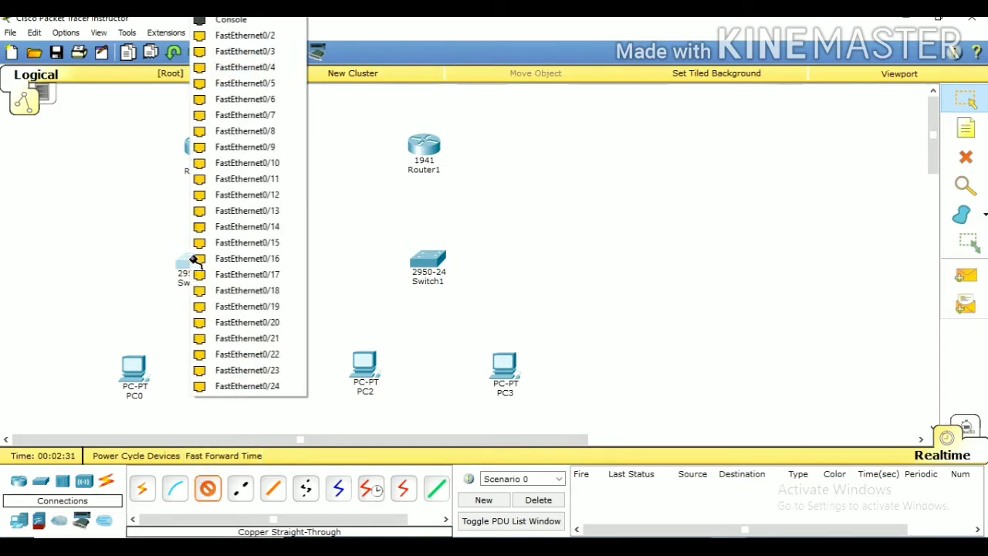
left_click(245, 36)
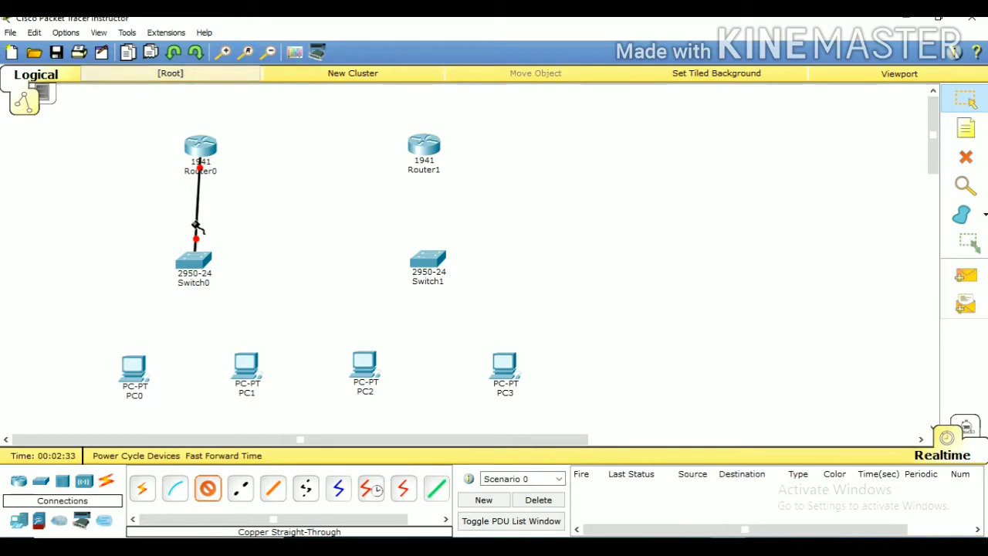
left_click(144, 366)
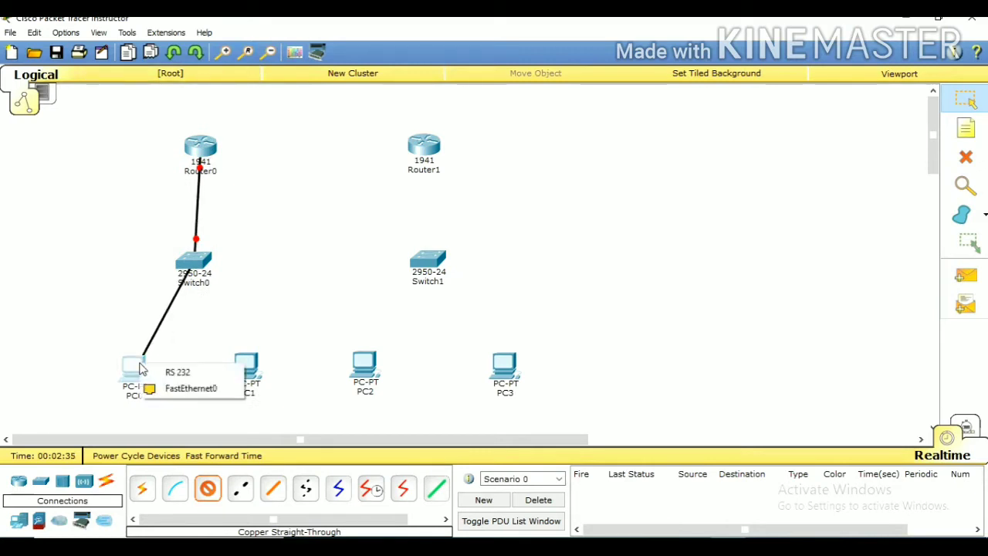
left_click(202, 389)
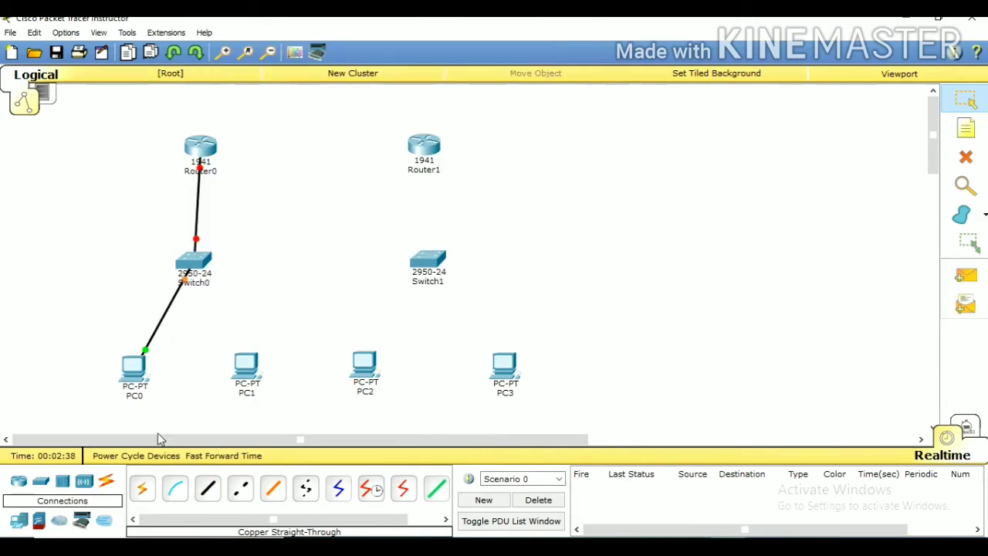
Connect Switch0's FastEthernet0/3 to PC1's FastEthernet0 with a Copper Straight-Through cable
left_click(204, 495)
left_click(197, 262)
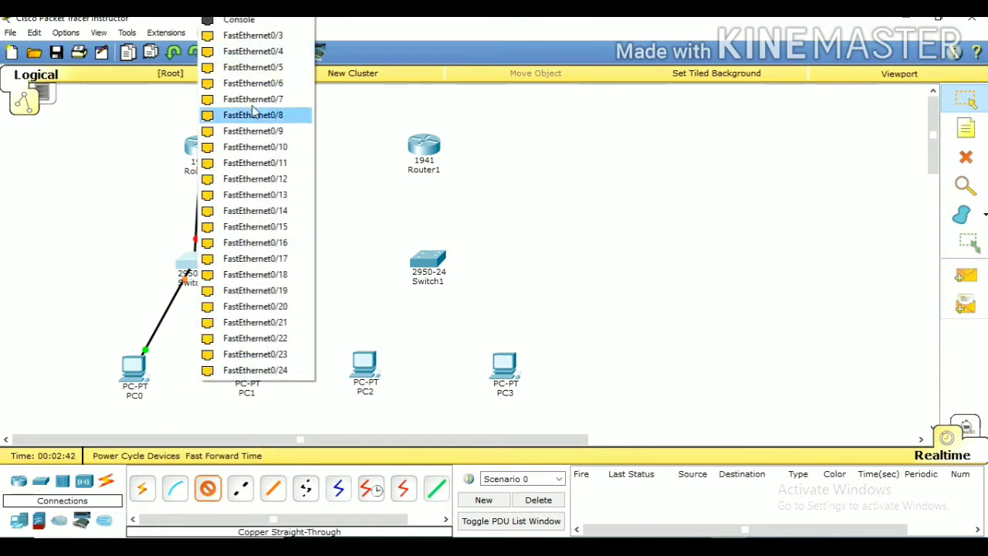
left_click(232, 35)
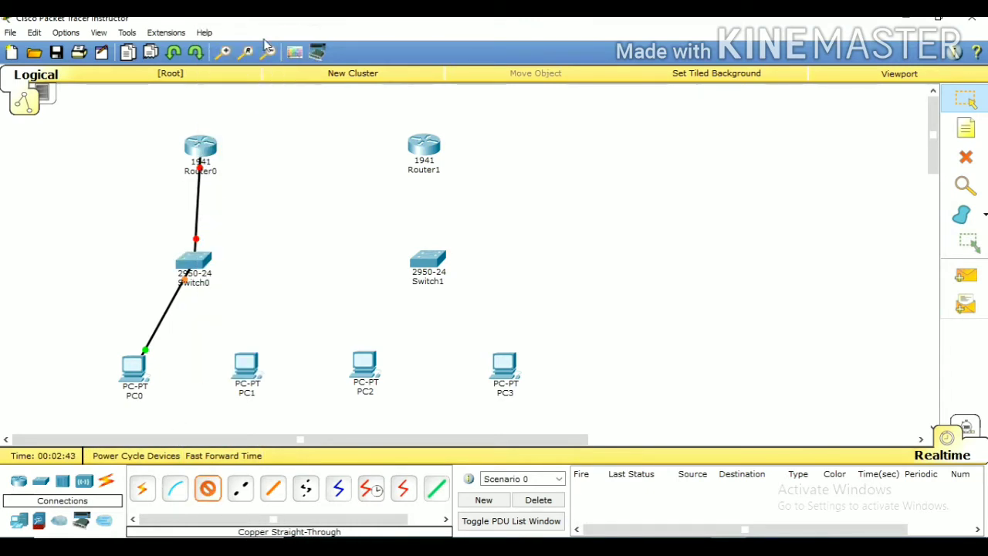
left_click(245, 364)
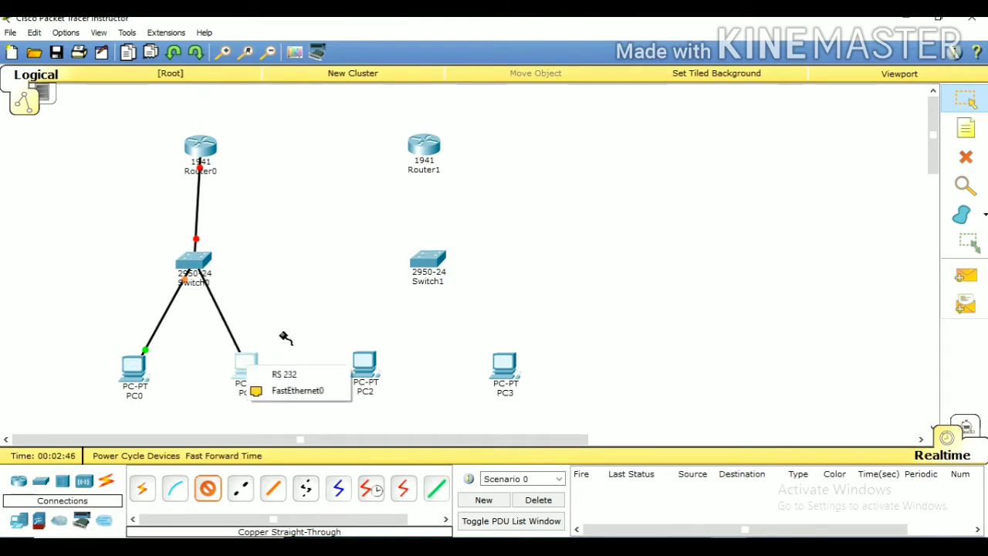
left_click(282, 390)
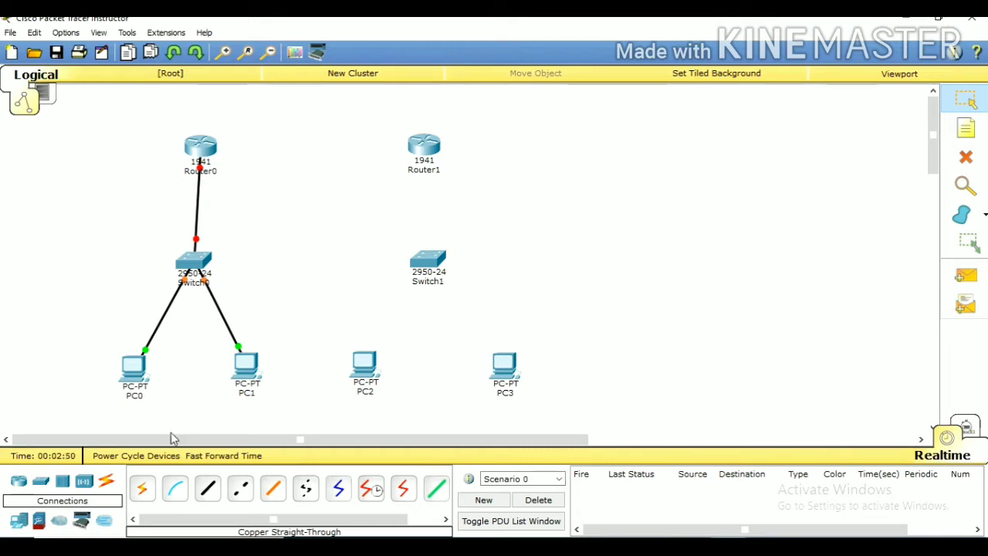
Install an HWIC-2T module in Router0's empty slot beside the Ethernet ports, powering the router off for the installation and back on
left_click(207, 149)
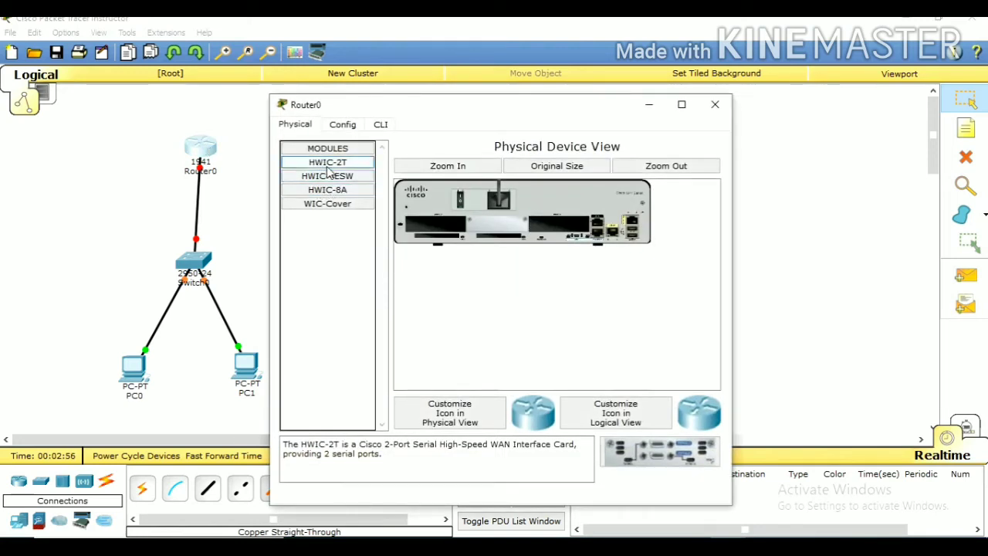
left_click_drag(328, 165, 555, 231)
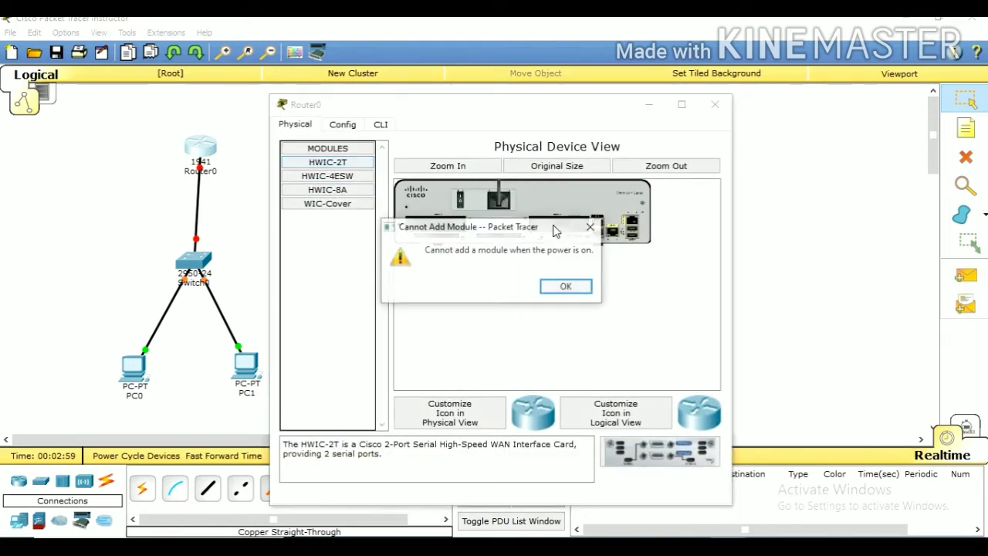
left_click(568, 287)
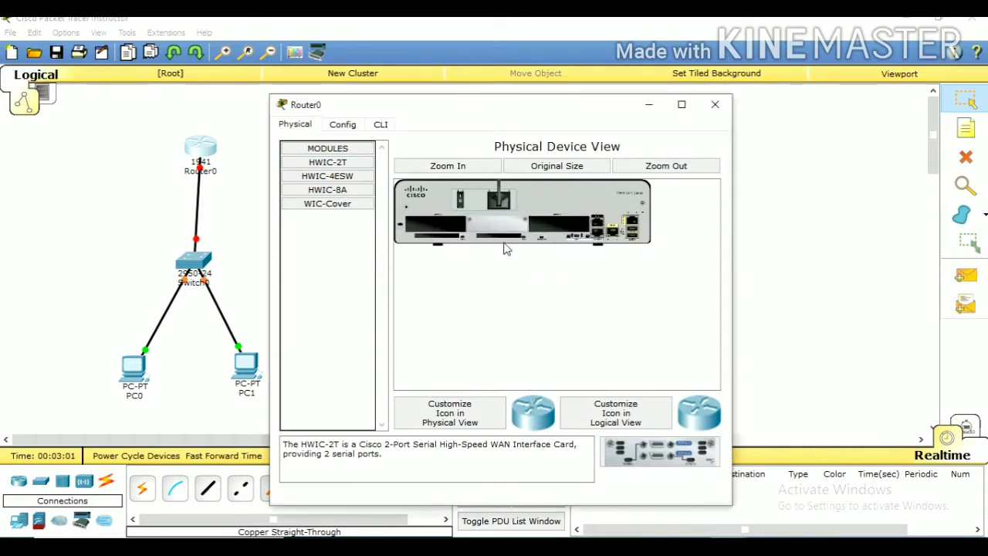
left_click(462, 201)
left_click_drag(320, 163, 549, 230)
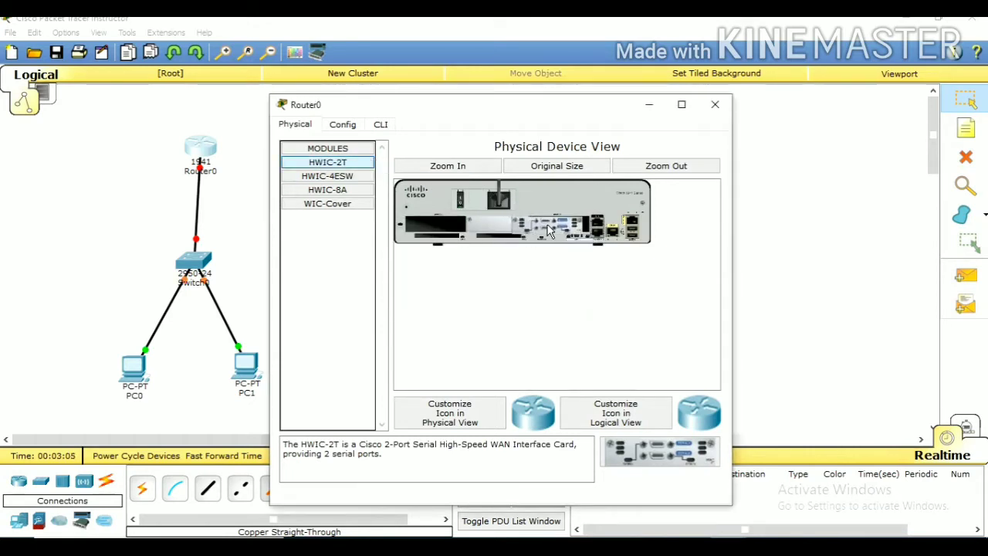
left_click(462, 203)
left_click(716, 103)
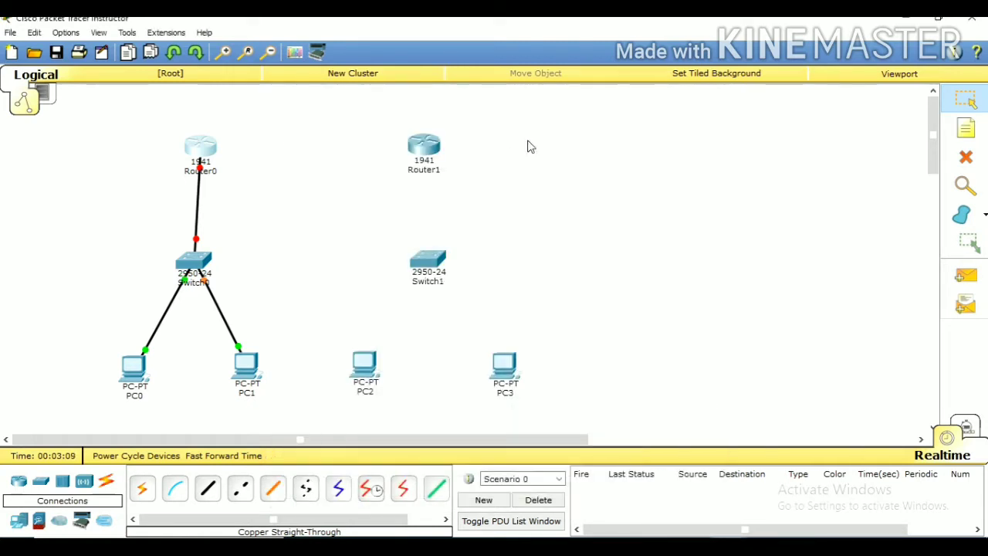
Install an HWIC-2T module in Router1's empty slot beside the Ethernet ports, powering the router off for the installation and back on
left_click(422, 157)
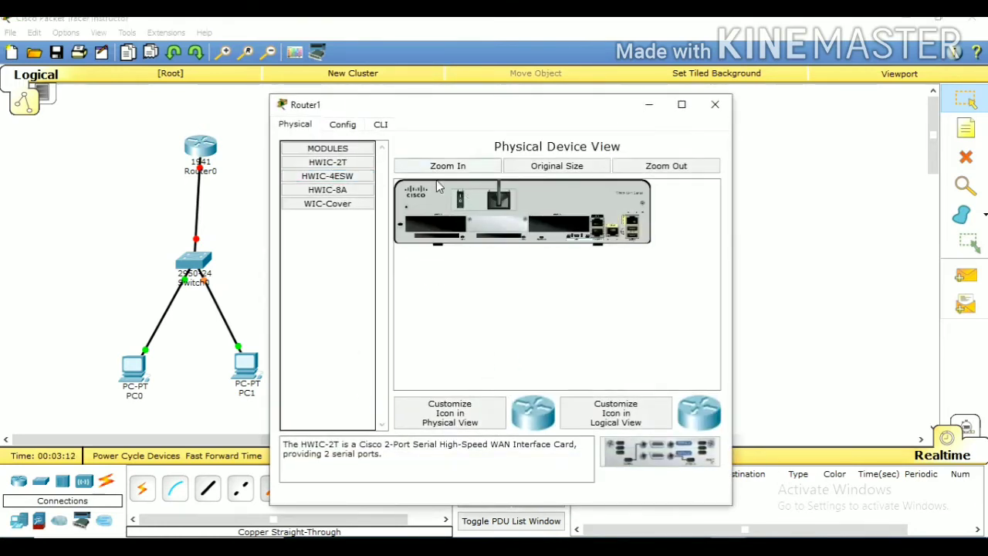
left_click(346, 165)
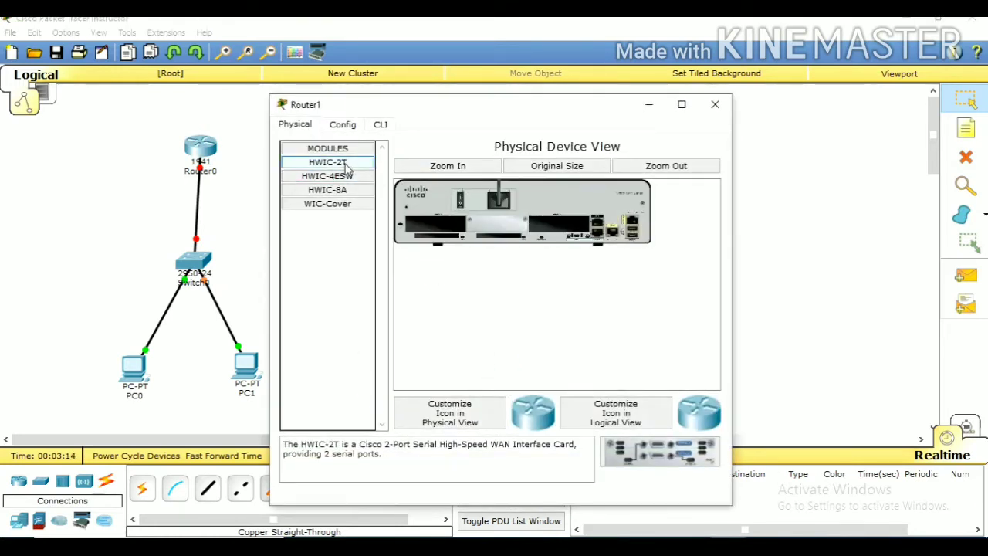
left_click_drag(347, 168, 564, 228)
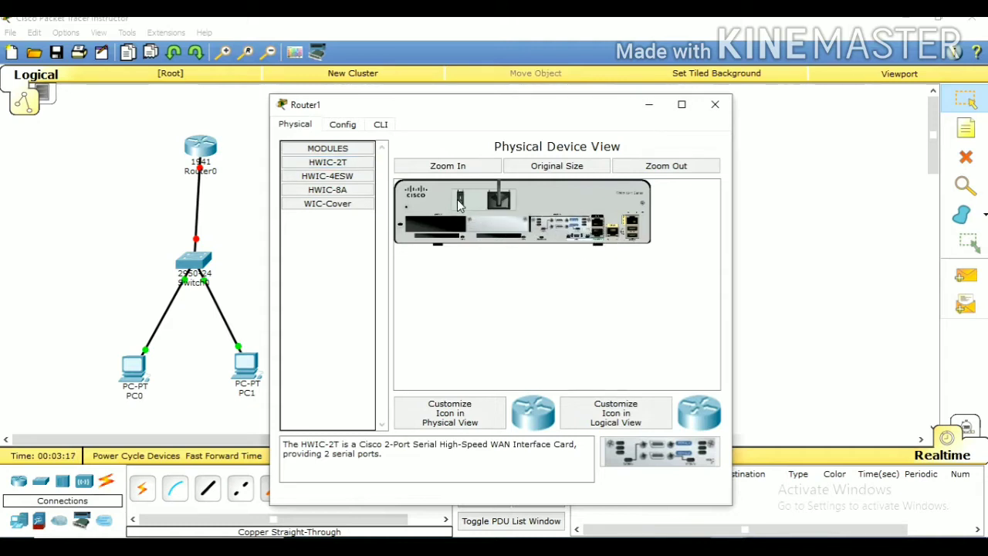
left_click(714, 105)
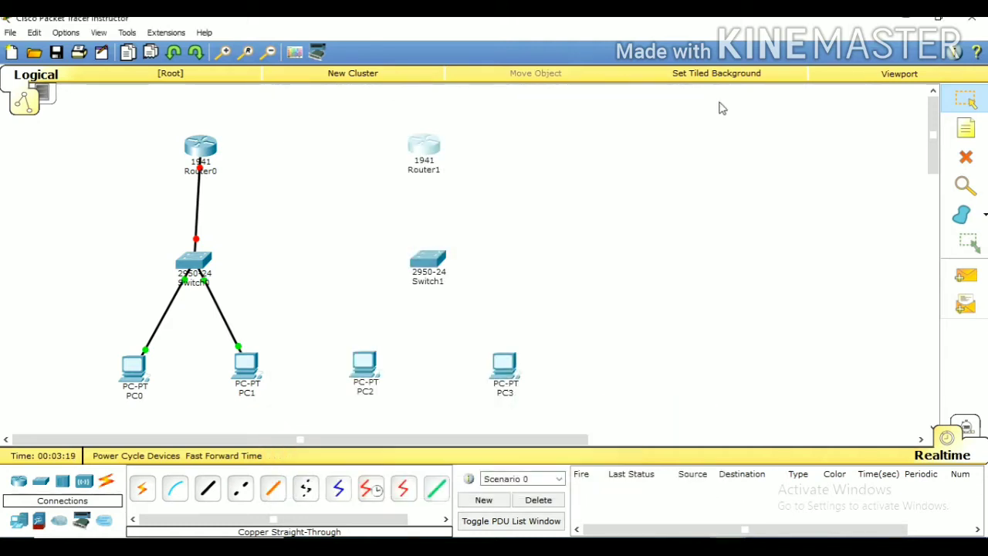
Connect Router0's Serial0/0/0 to Router1's Serial0/0/0 with a Serial DTE cable
left_click(409, 494)
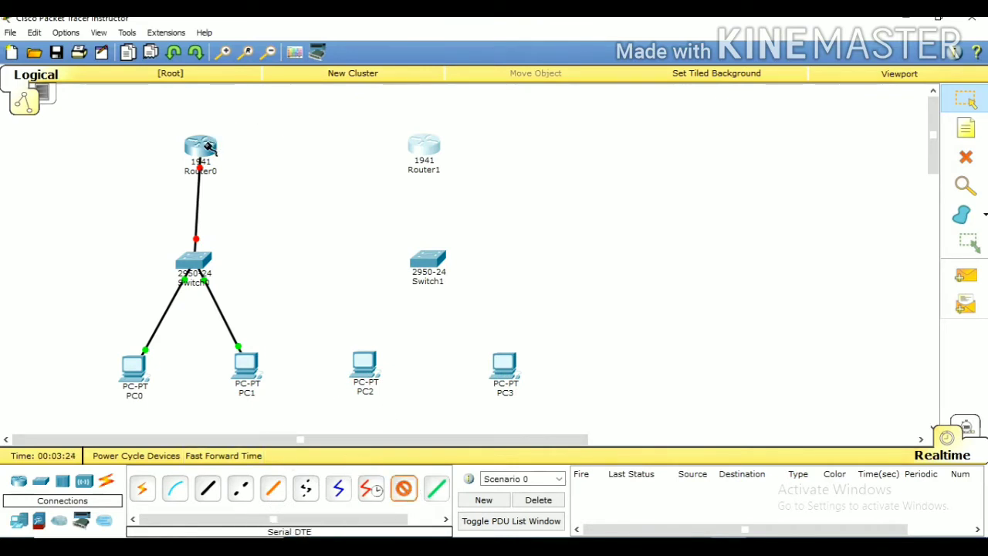
left_click(206, 148)
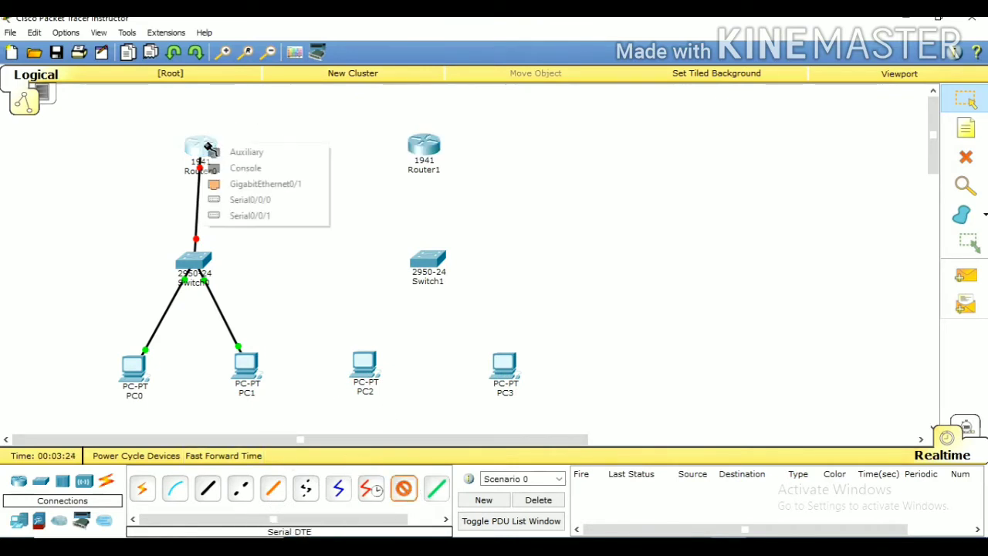
left_click(245, 200)
left_click(426, 147)
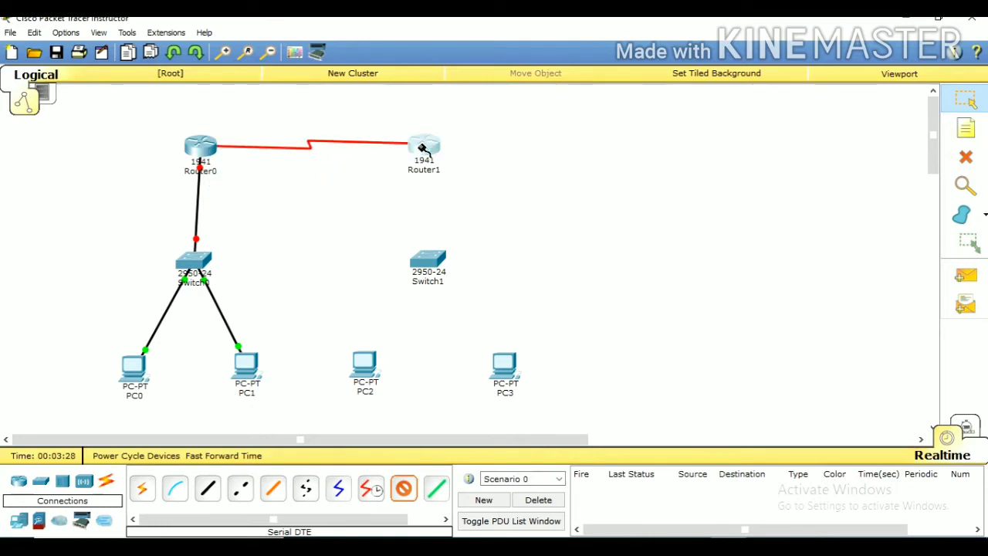
left_click(426, 148)
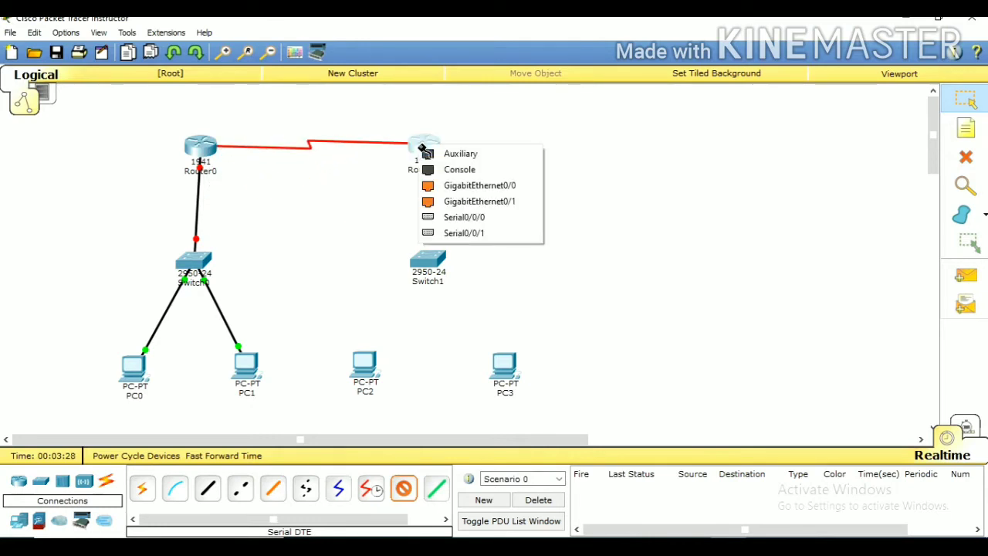
left_click(462, 218)
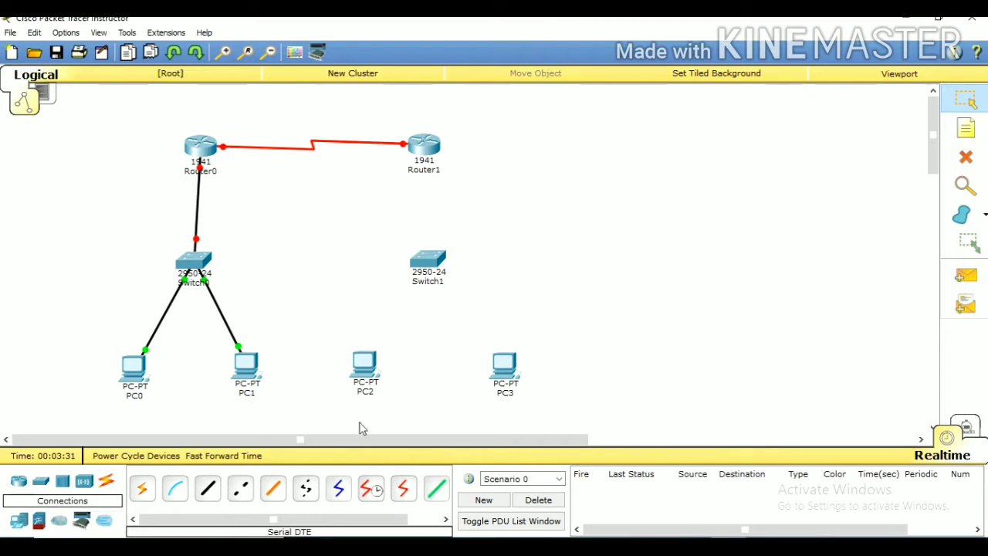
Connect Router1's GigabitEthernet0/0 to Switch1's FastEthernet0/1 with a Copper Straight-Through cable
left_click(207, 492)
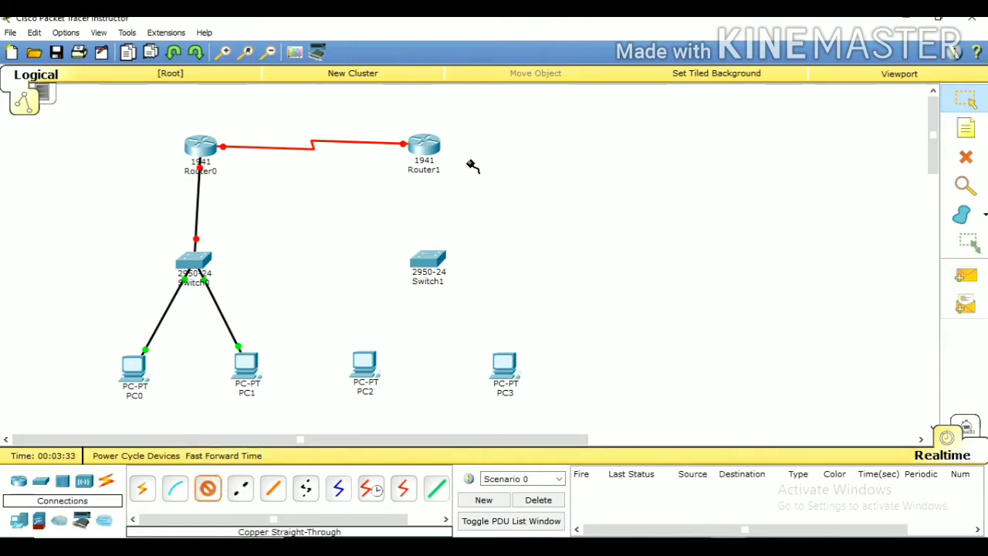
left_click(425, 148)
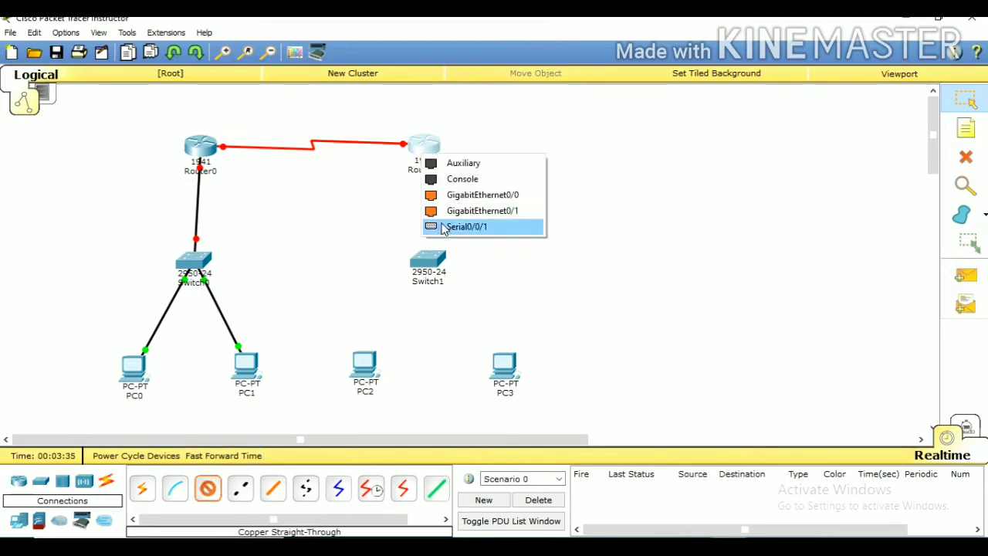
left_click(448, 195)
left_click(429, 261)
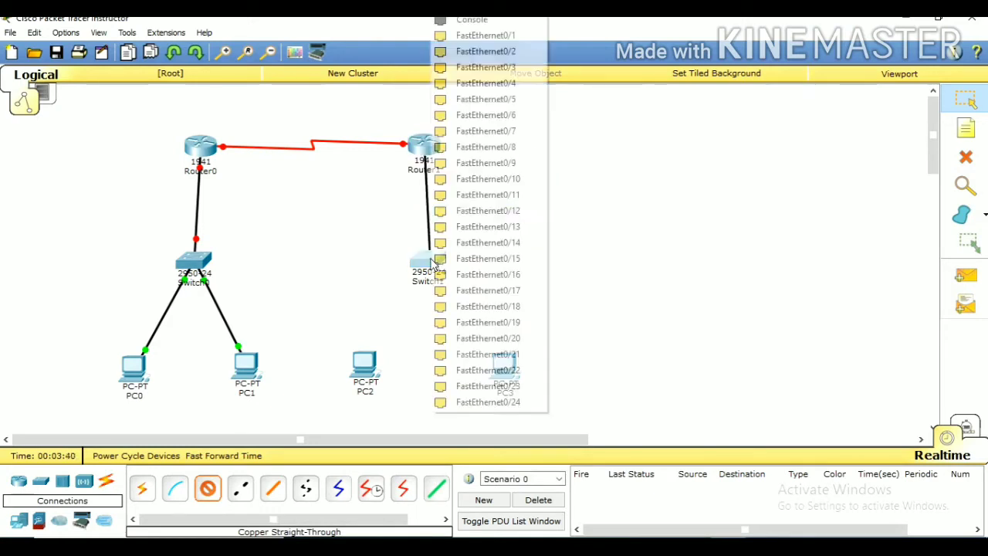
left_click(486, 36)
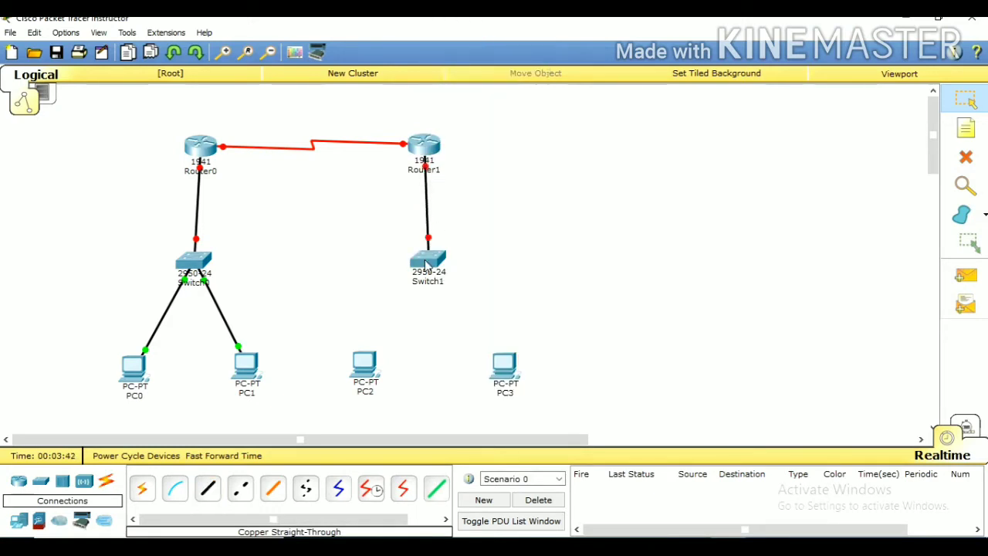
Connect Switch1's FastEthernet0/2 to PC2's FastEthernet0 with a Copper Straight-Through cable
left_click(208, 488)
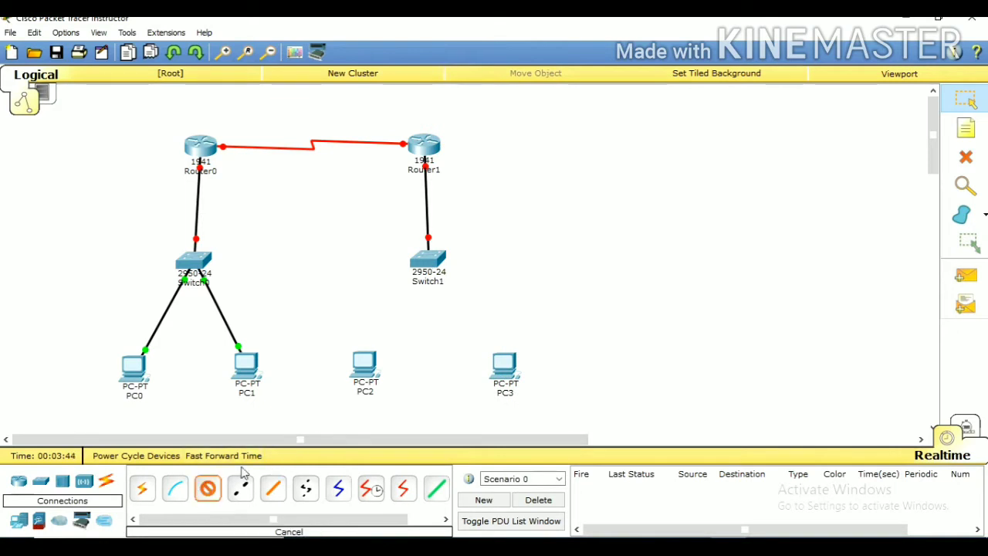
left_click(436, 263)
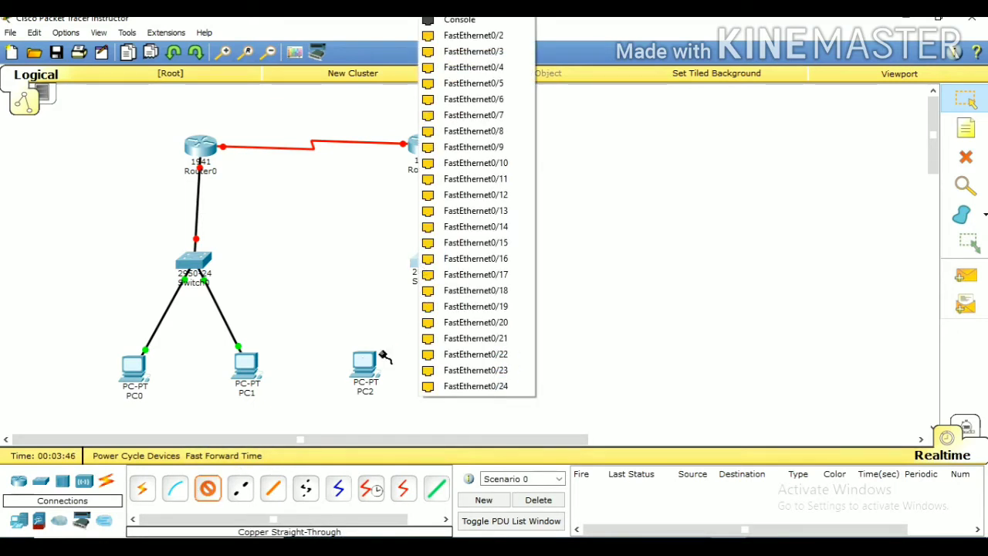
left_click(477, 36)
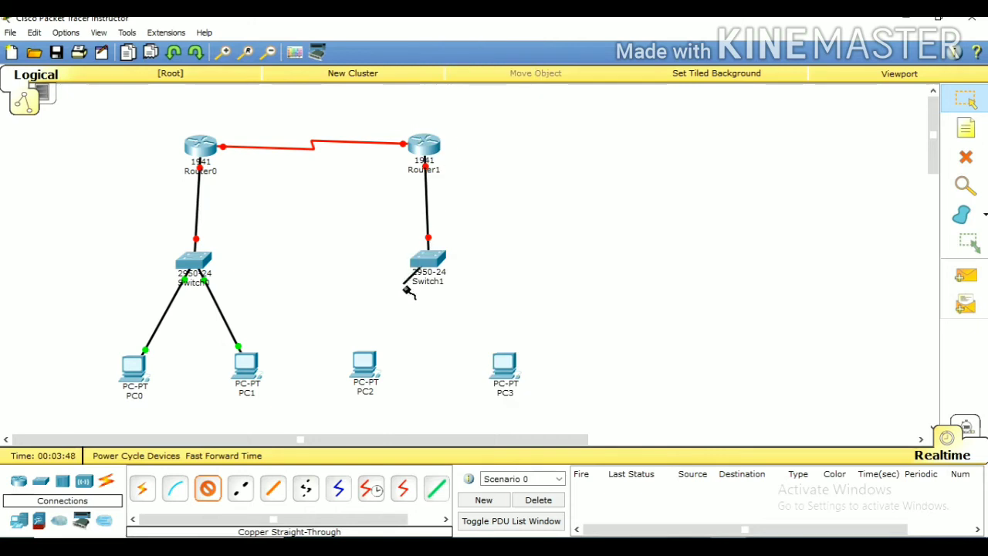
left_click(368, 360)
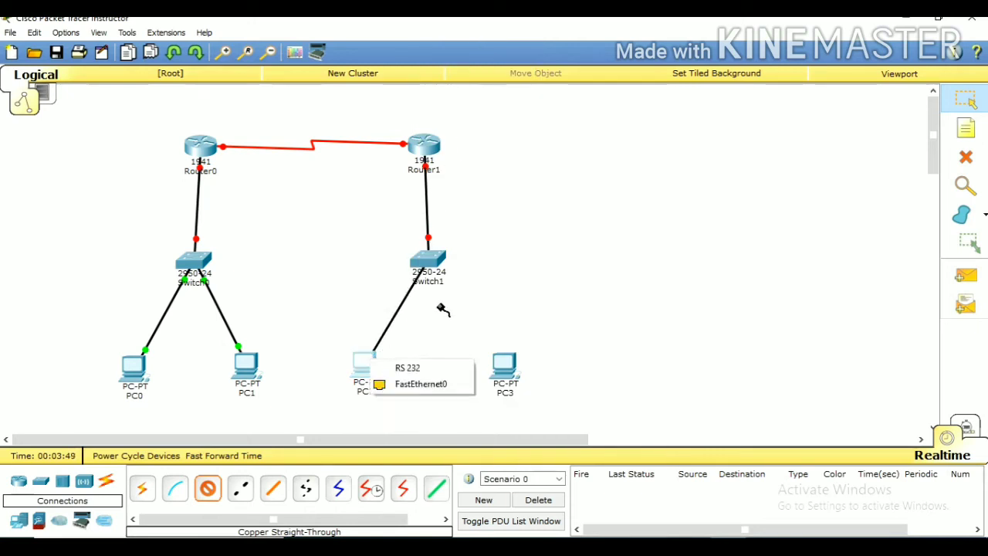
left_click(413, 385)
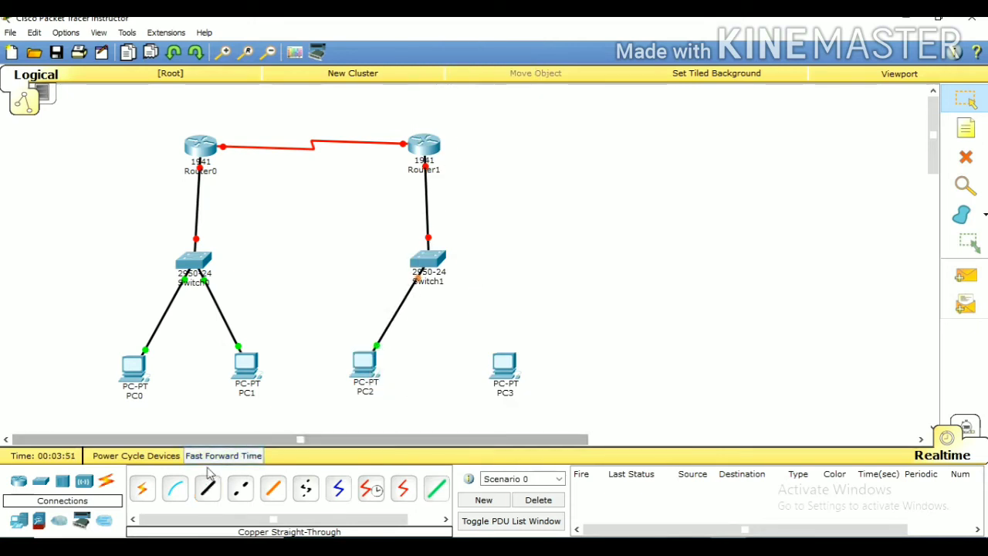
left_click(210, 491)
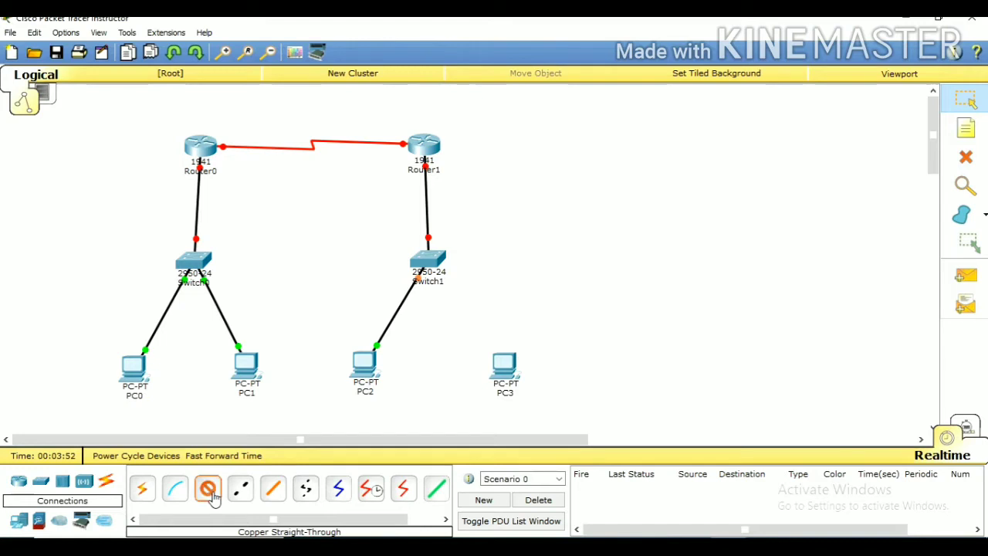
left_click(428, 262)
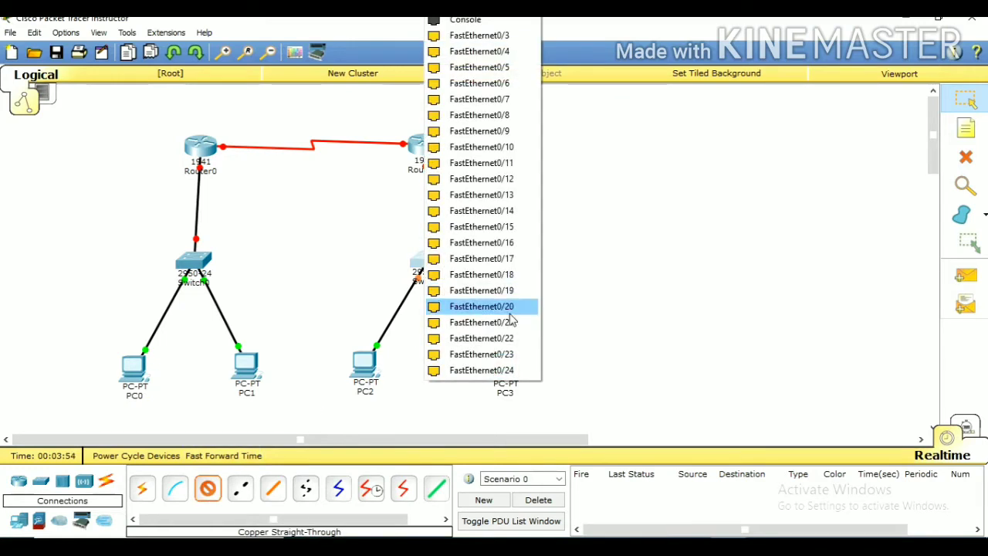
left_click(481, 44)
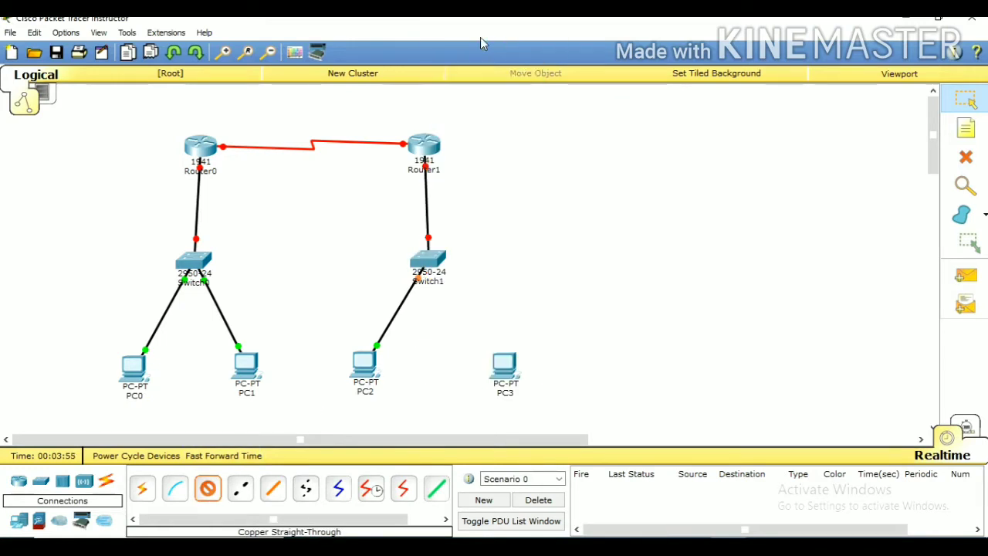
left_click(514, 363)
left_click(536, 394)
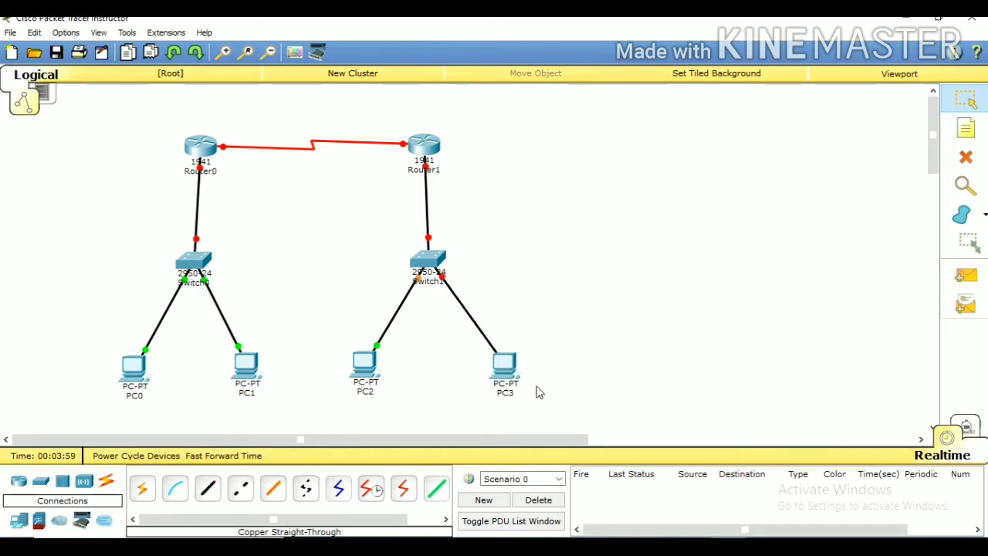
left_click(966, 156)
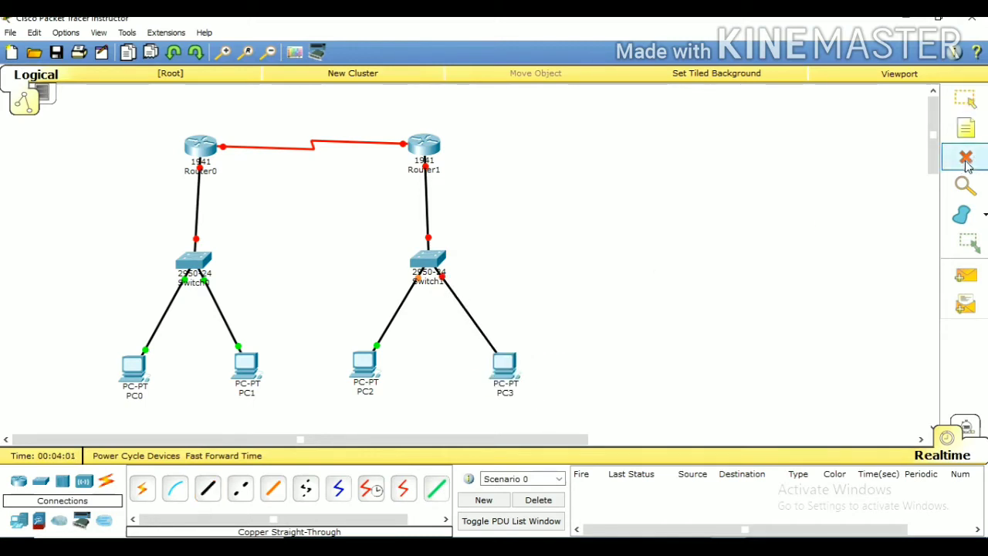
left_click(477, 325)
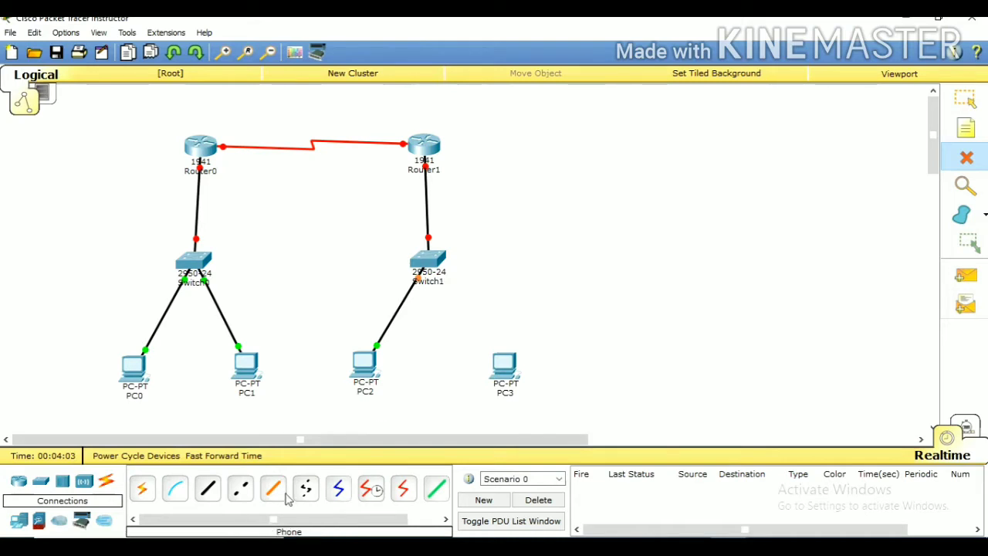
Connect Switch1's FastEthernet0/3 to PC3's FastEthernet0 with a Copper Straight-Through cable
left_click(208, 489)
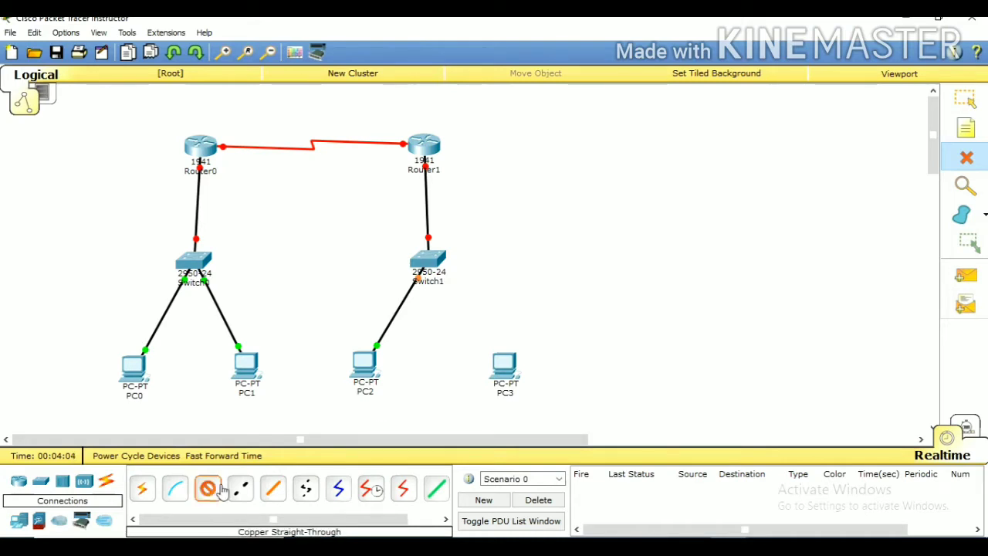
left_click(426, 270)
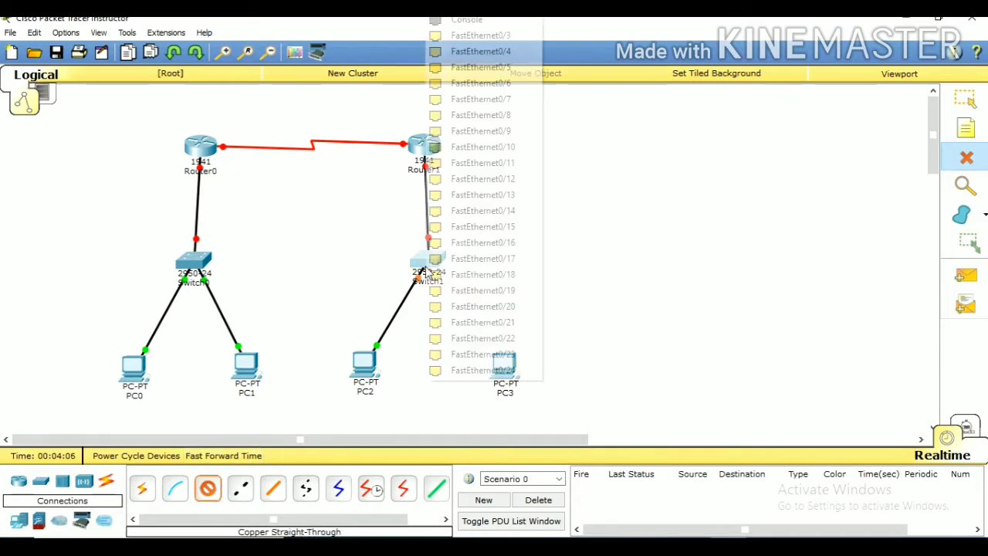
left_click(503, 36)
left_click(502, 370)
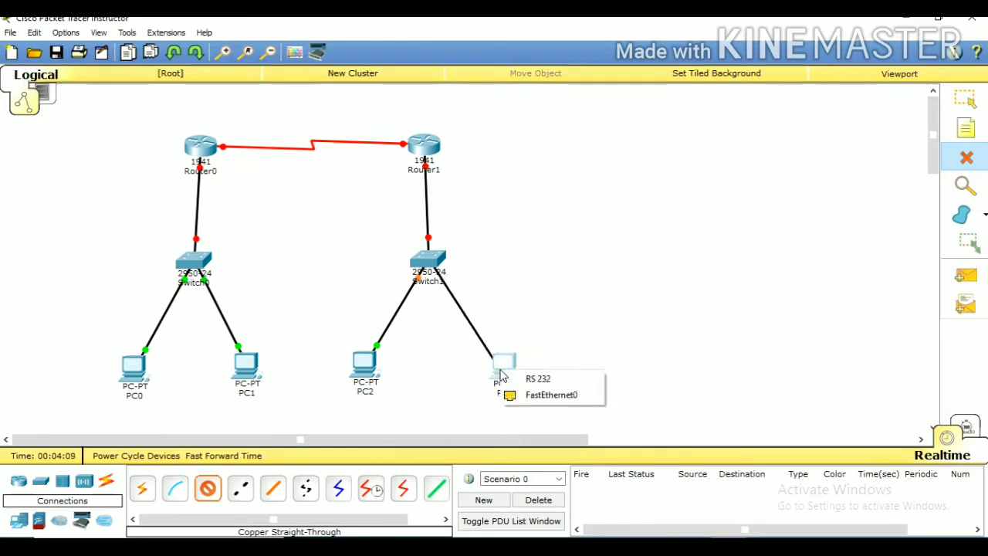
left_click(525, 394)
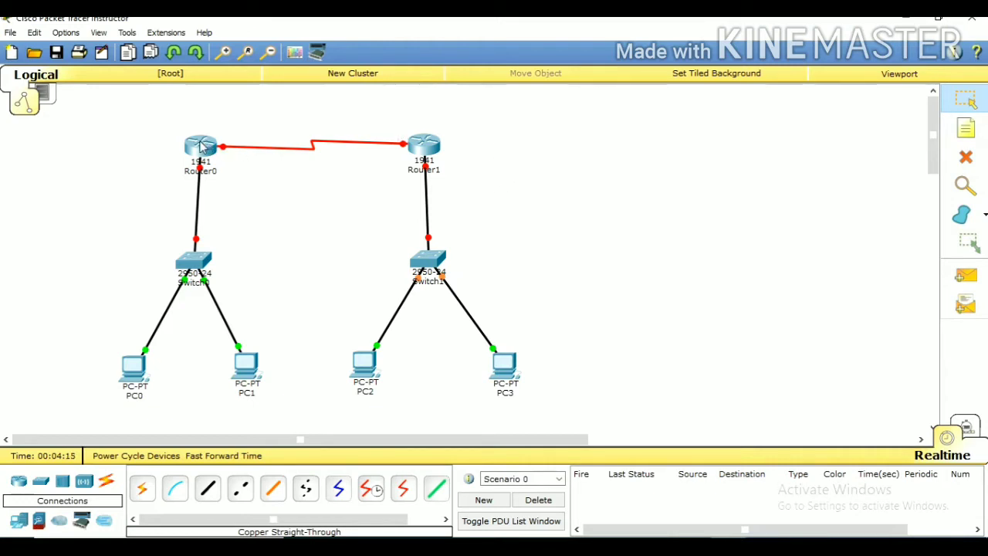
left_click_drag(203, 146, 197, 146)
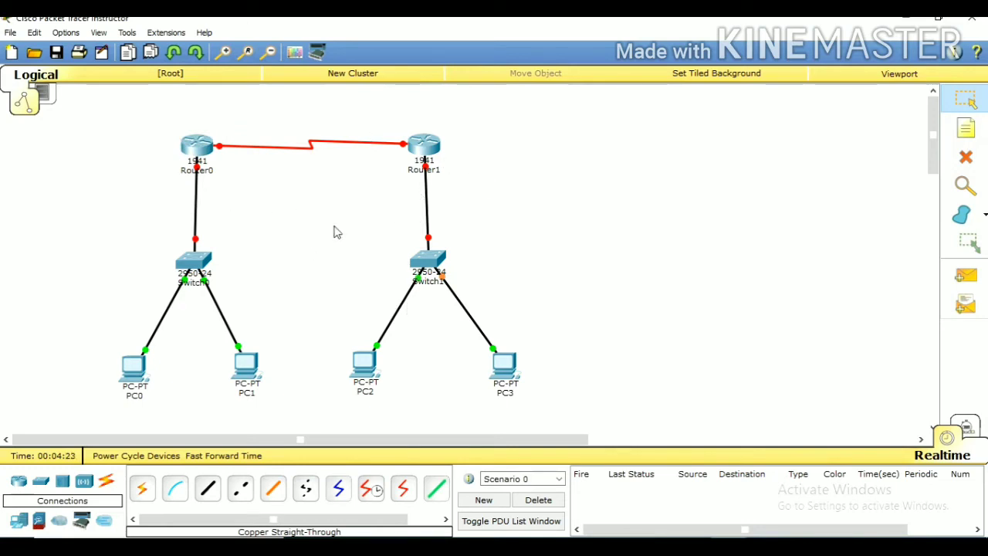
Place a note reading 20.0.0.20 just above Router0
left_click(966, 133)
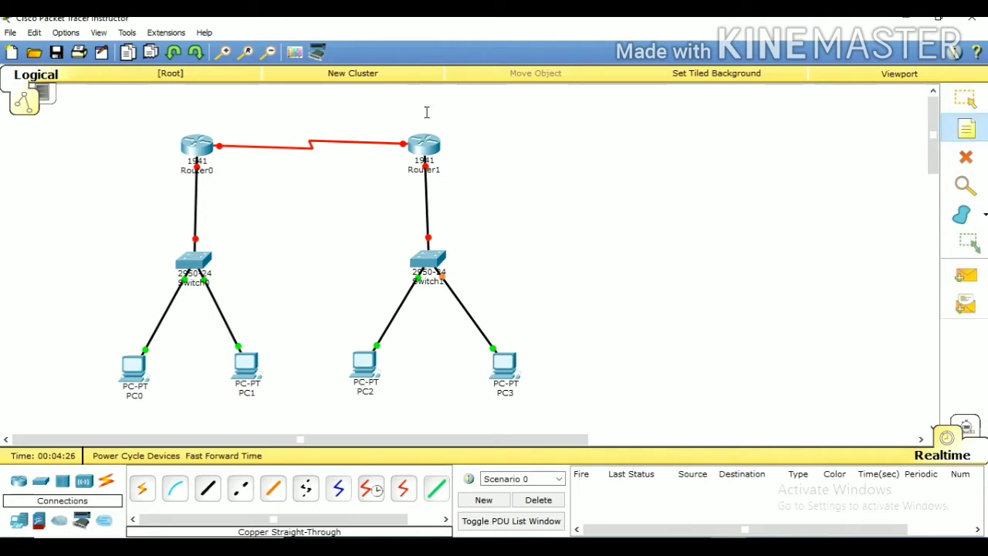
left_click(166, 120)
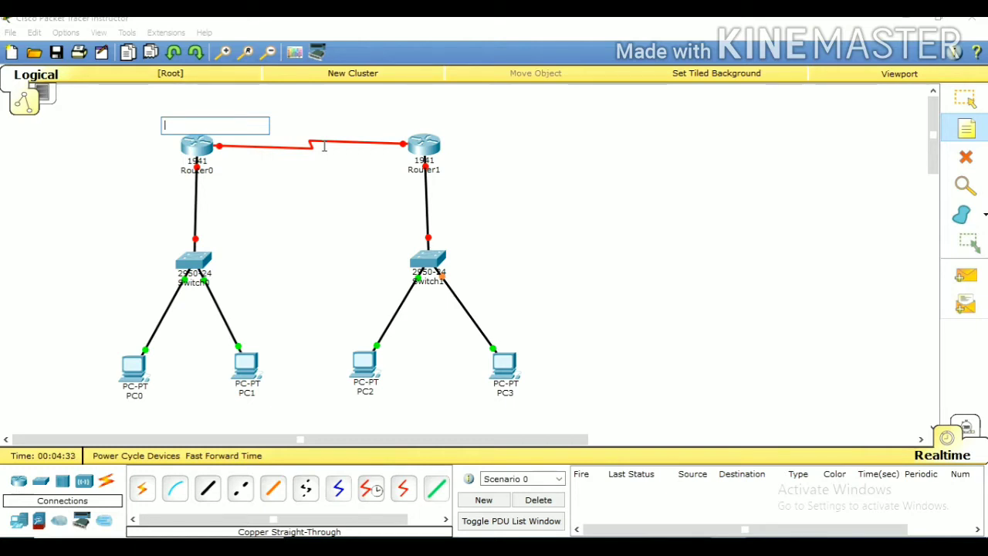
type("20")
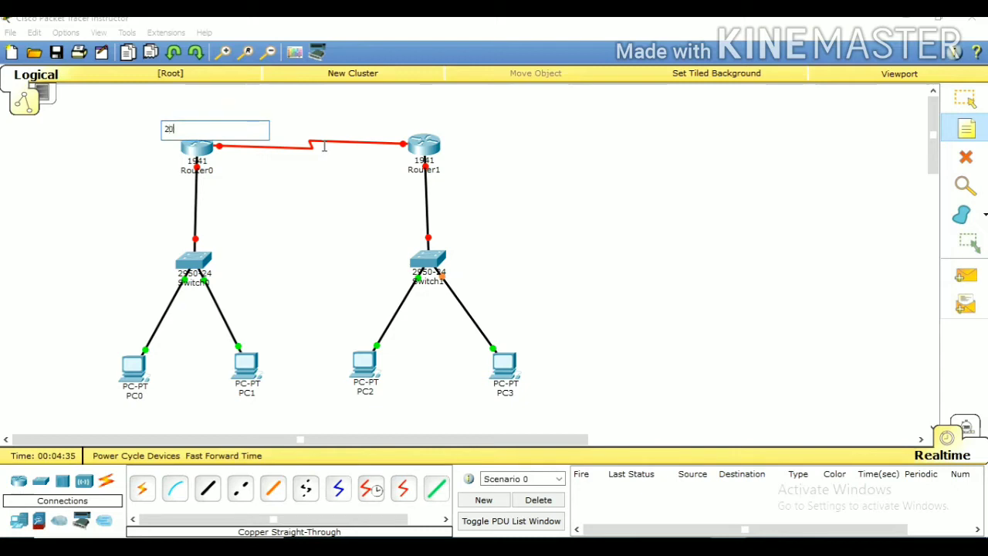
type(".0.0.20")
Label the serial link between the two routers with a note reading 20.0.0.0/8
left_click(325, 122)
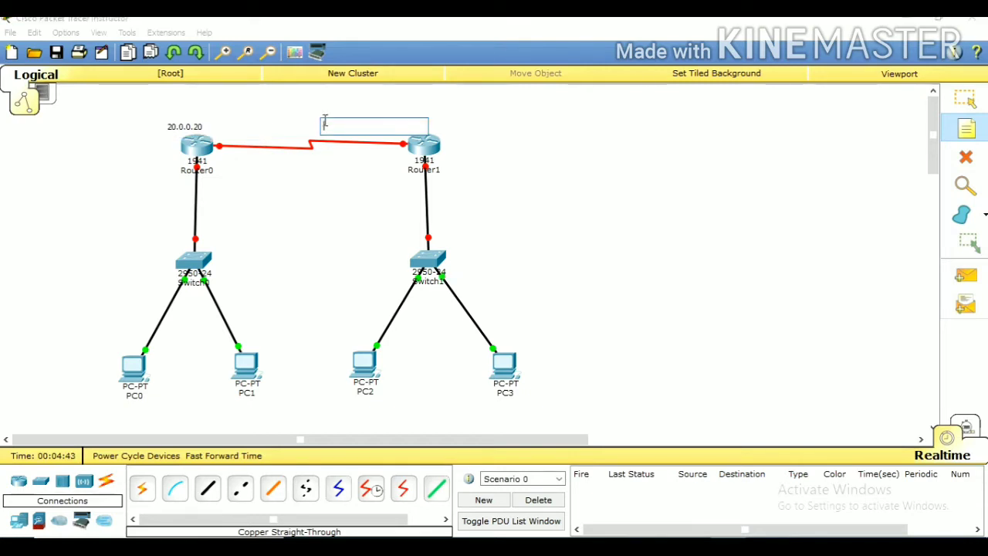
left_click(257, 128)
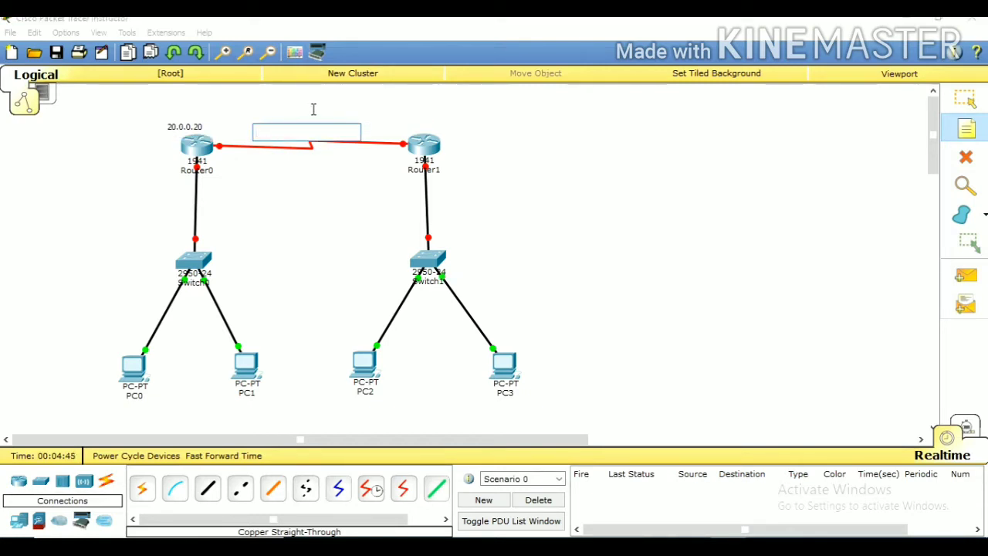
type("20.0.0.0/8")
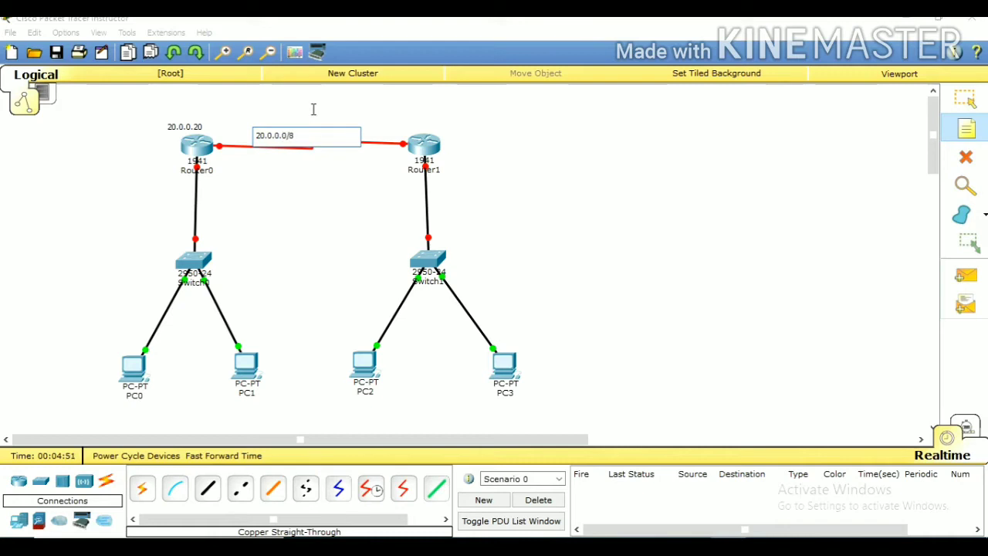
Place a note reading 20.0.0.21 above Router1, near its end of the serial link
left_click(398, 118)
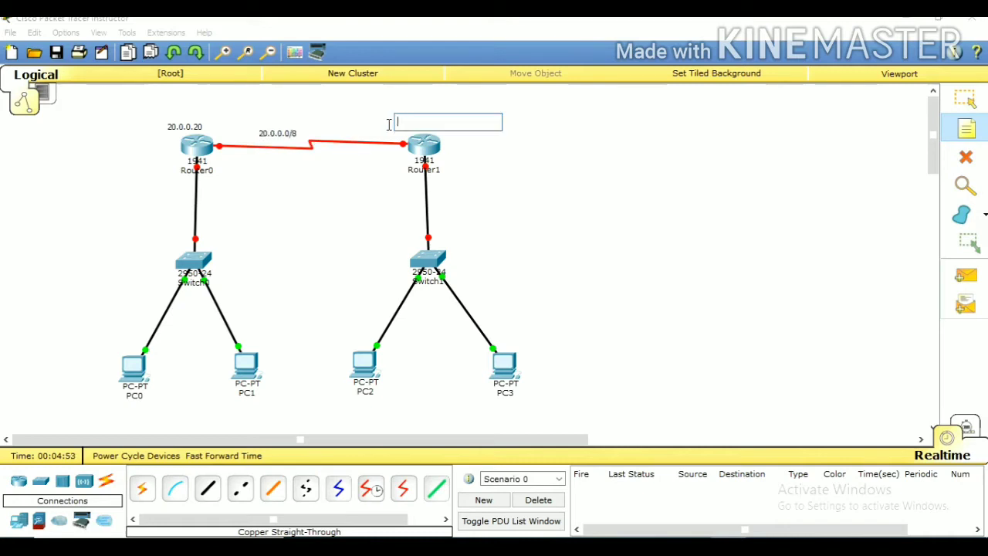
left_click(389, 126)
left_click(375, 126)
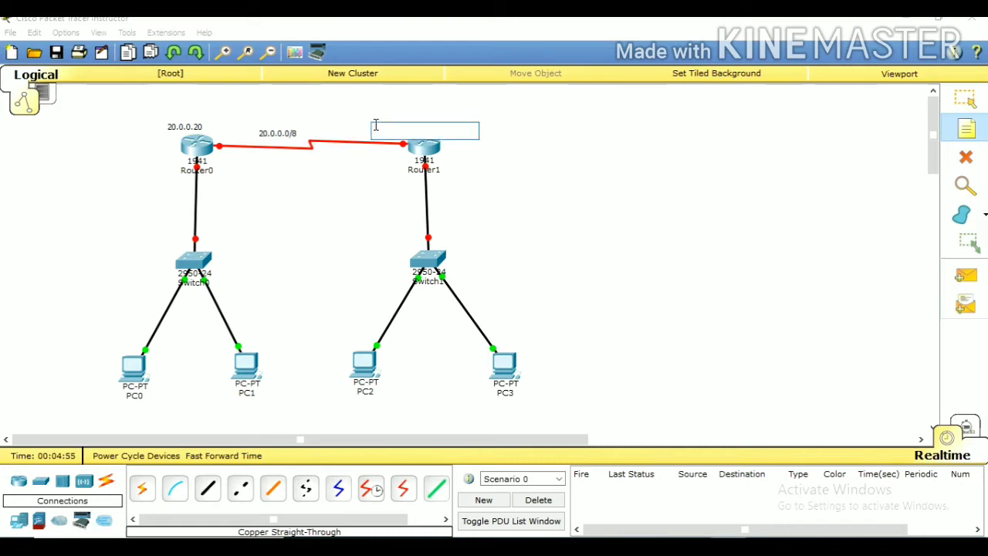
type("20.0.0.21")
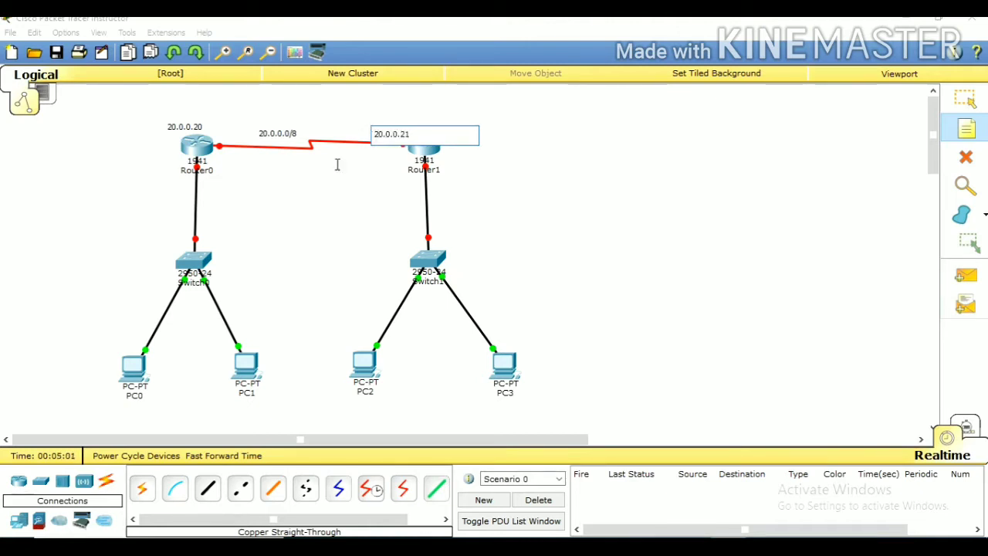
left_click(326, 188)
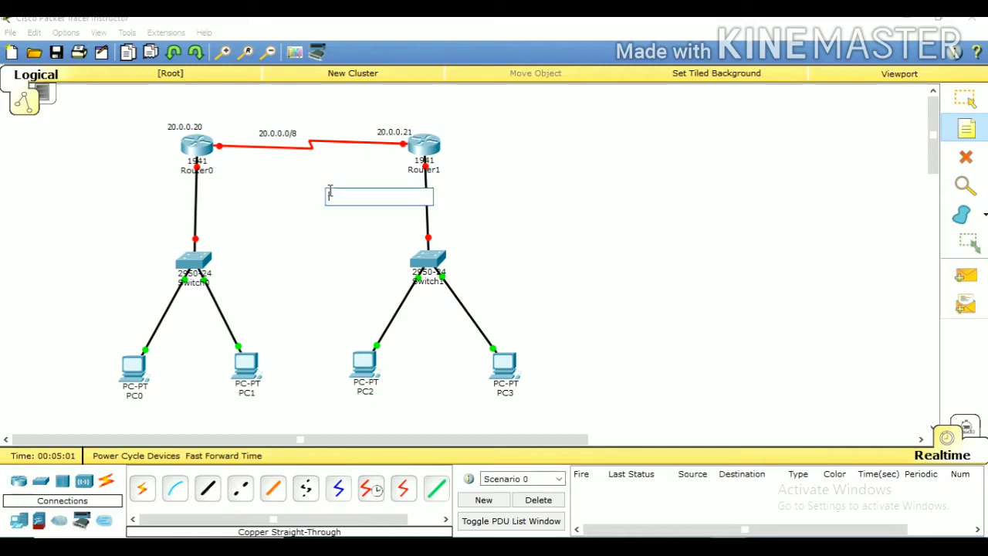
Label the LAN of PC0 and PC1 with a note reading 10.0.0.0/8 below PC0
left_click(134, 416)
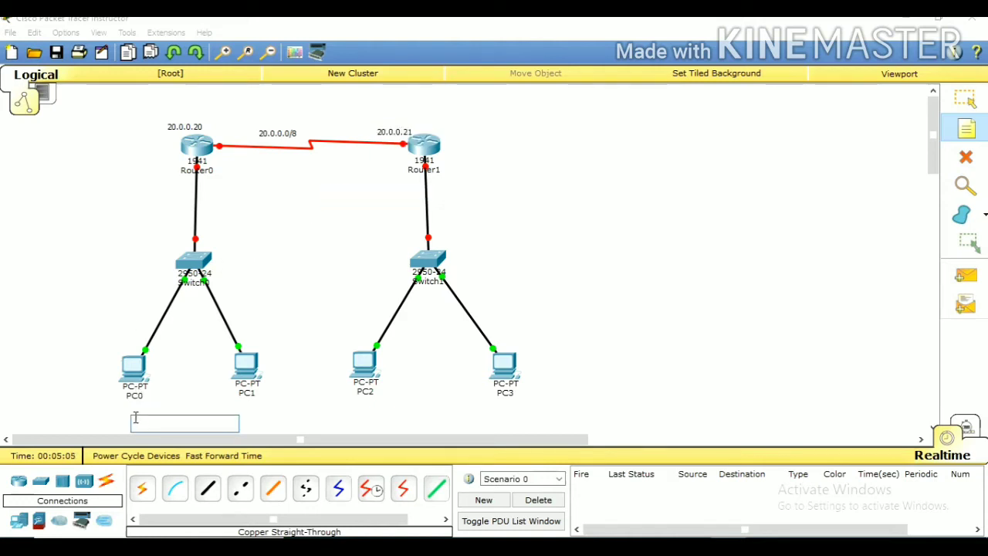
type("1")
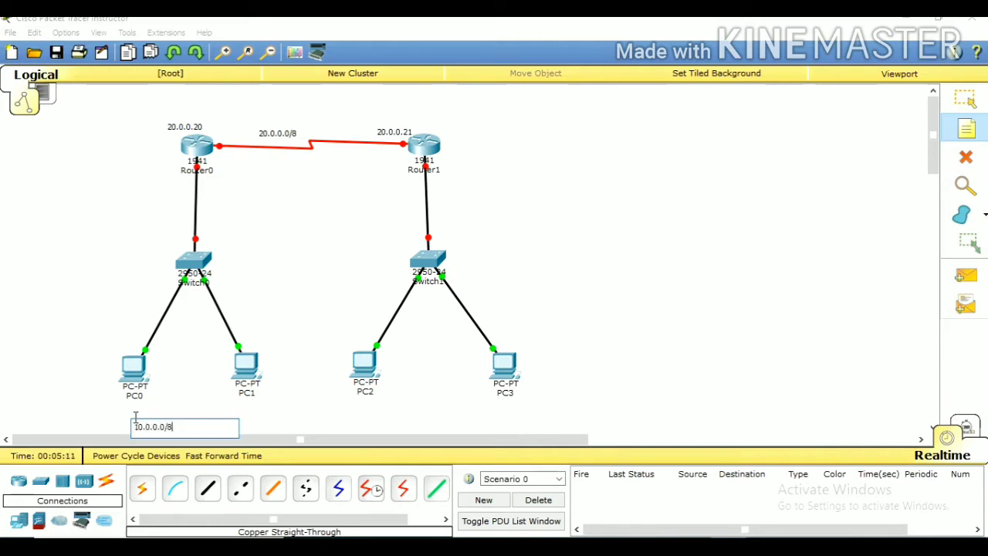
left_click(133, 165)
Place a note reading 10.0.0.10 beside Router0 for its connection to Switch0
left_click(112, 161)
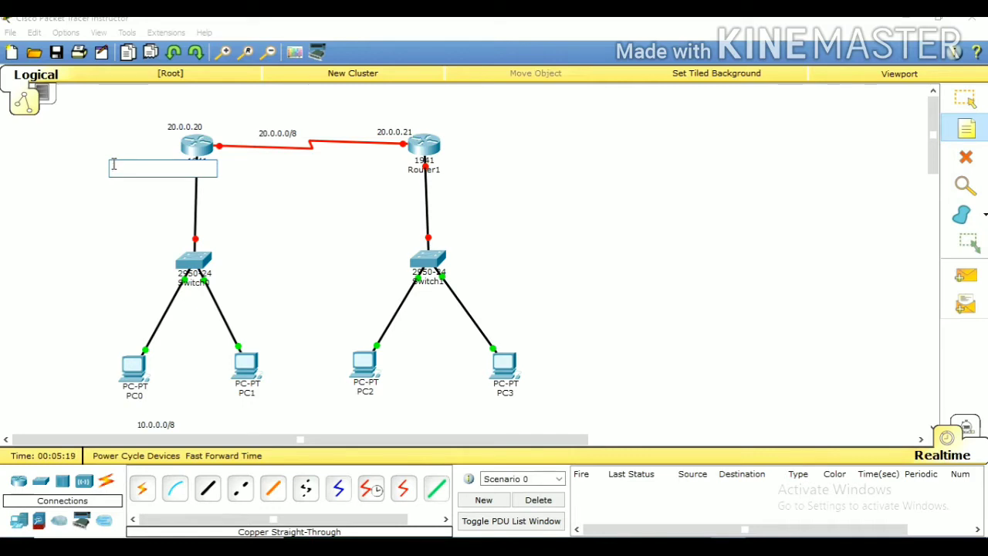
left_click(112, 165)
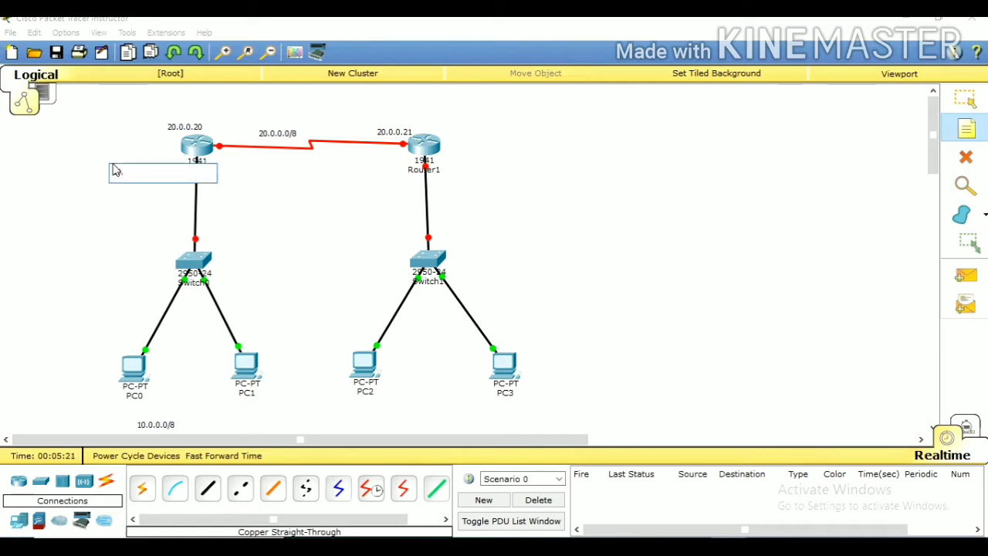
type("10.0.0.10")
left_click(315, 197)
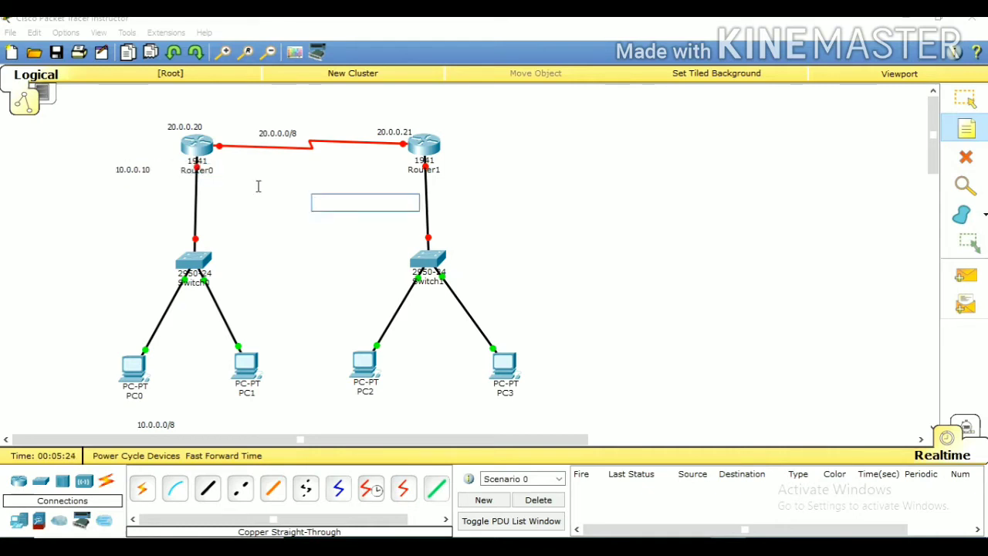
Label the LAN of PC2 and PC3 with a note reading 30.0.0.0/8 below PC2
left_click(452, 168)
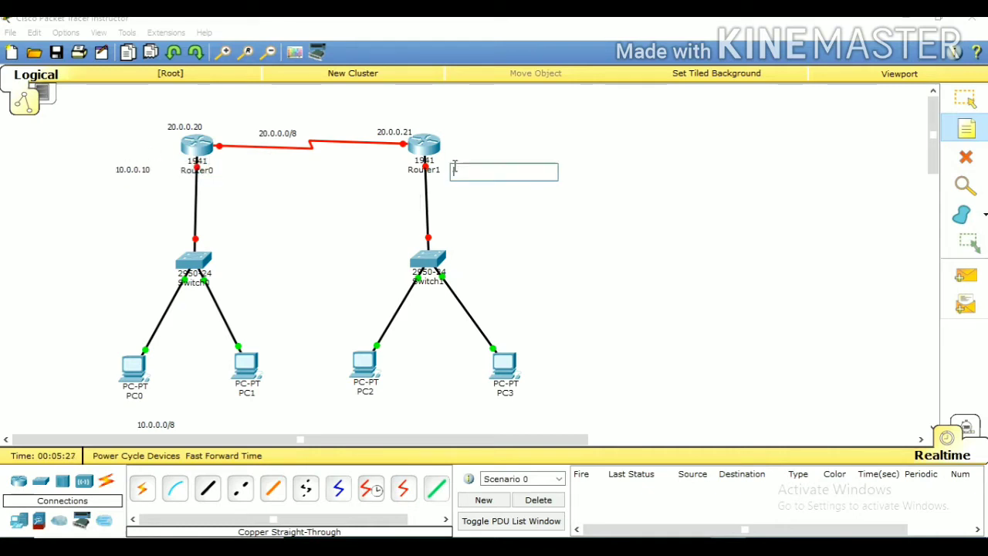
left_click(382, 411)
type("30")
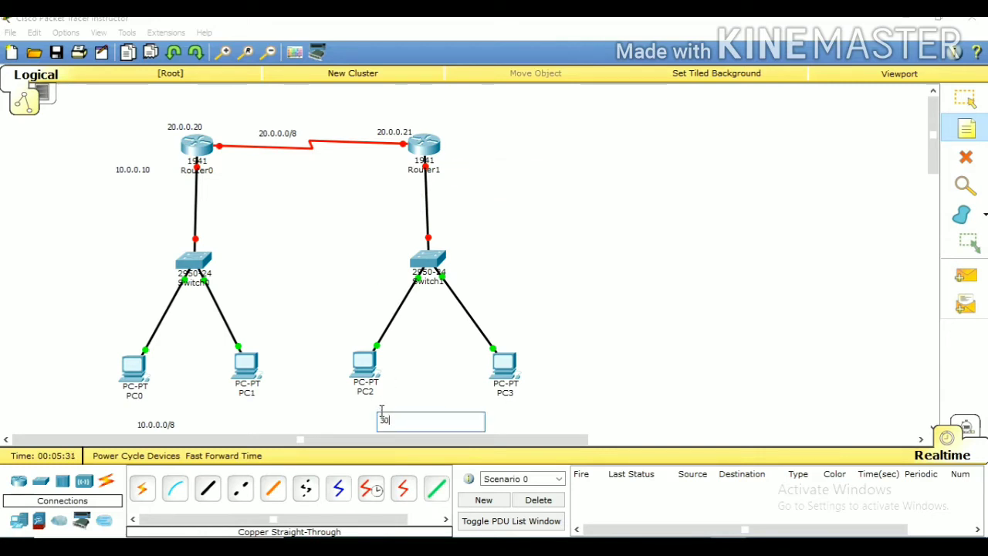
type(".0.")
key("BackSpace")
Place a note reading 30.0.0.30 beside Router1 for its connection to Switch1
left_click(448, 168)
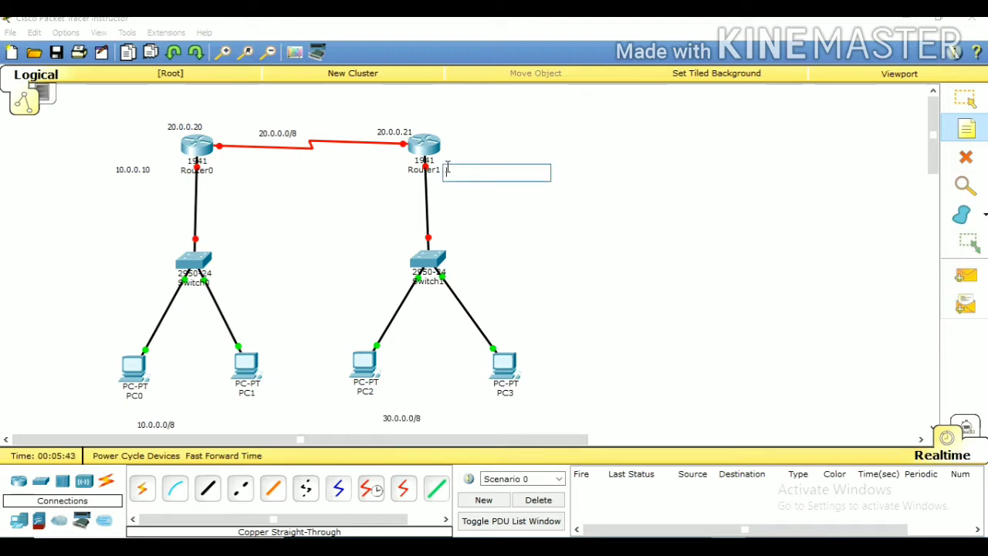
type("30")
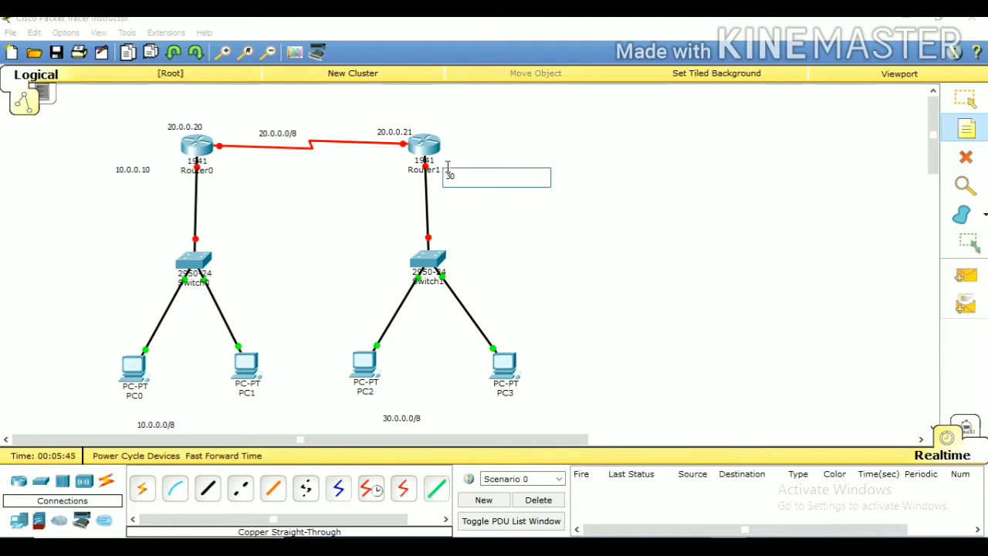
type(".0.0.30")
left_click(552, 226)
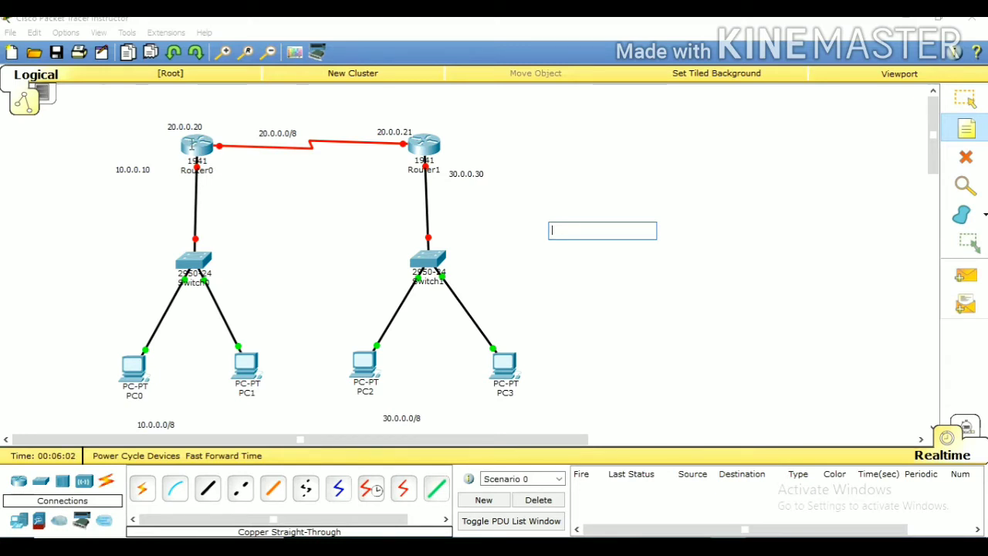
Stop placing notes, open Router0's command line interface and decline the initial configuration dialog
left_click(192, 145)
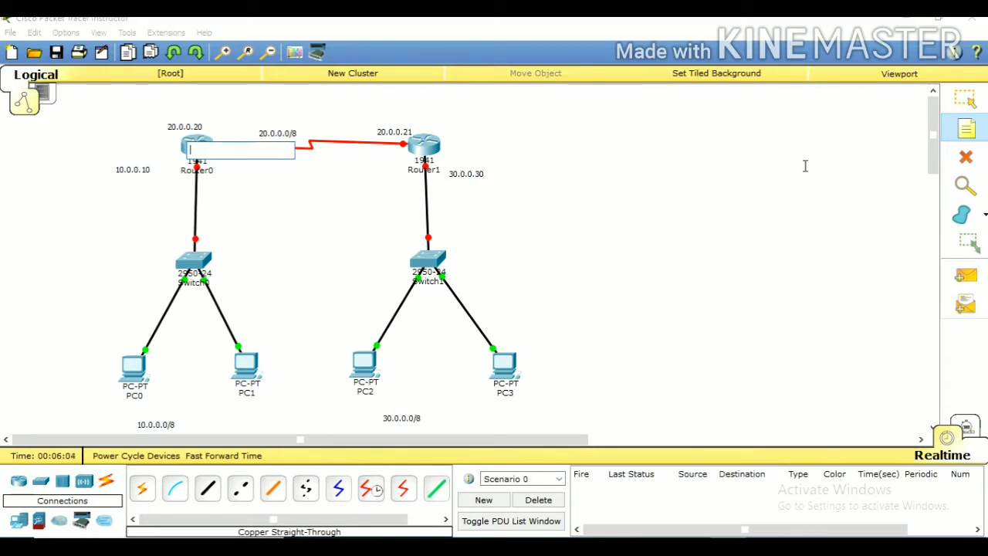
left_click(972, 102)
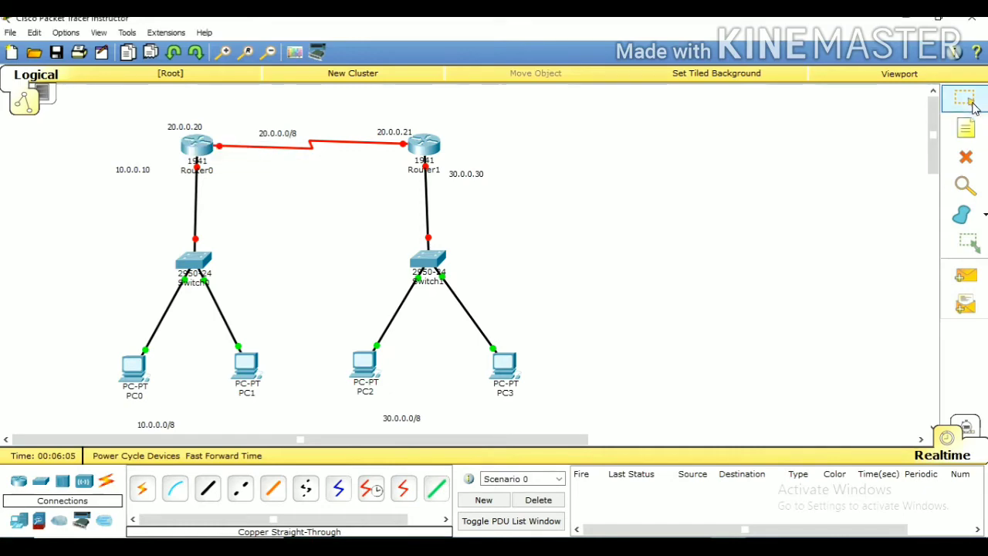
left_click(202, 145)
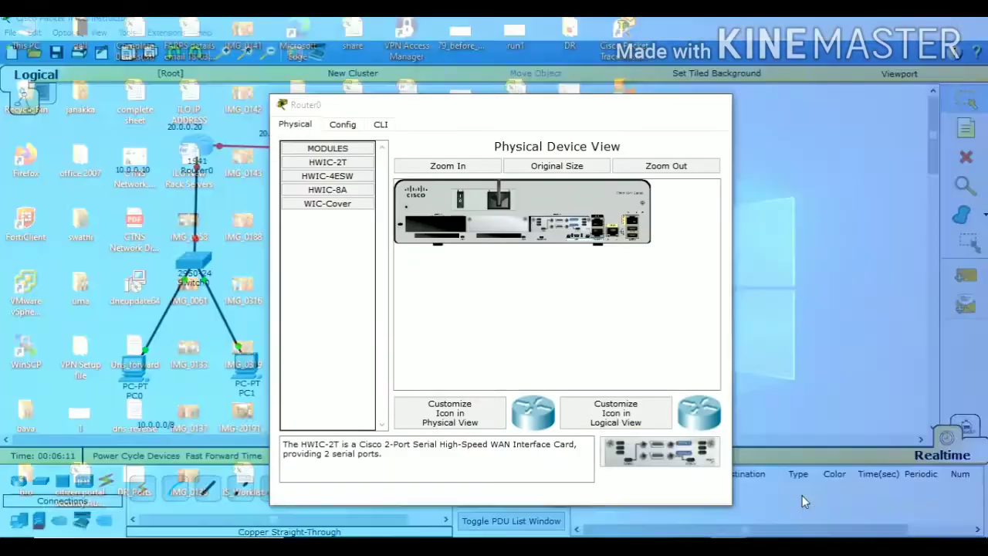
left_click(802, 496)
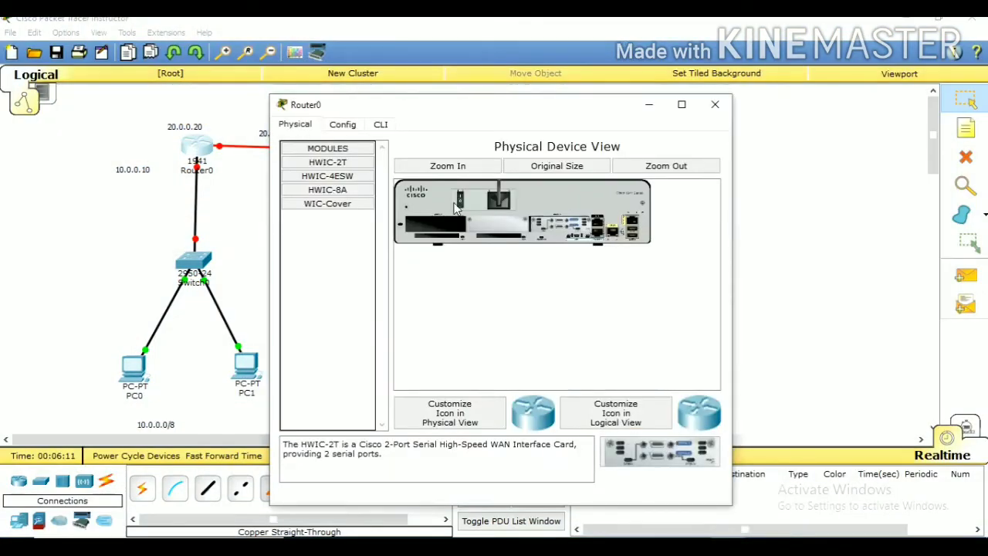
left_click(380, 125)
left_click(588, 440)
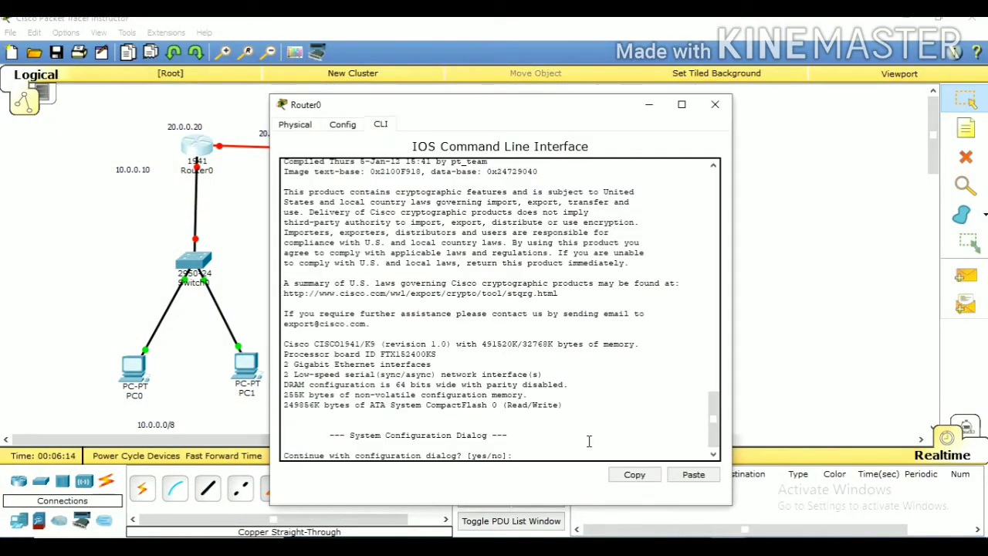
type("no")
key("Return")
Enter privileged mode and global configuration mode on Router0
key("Return")
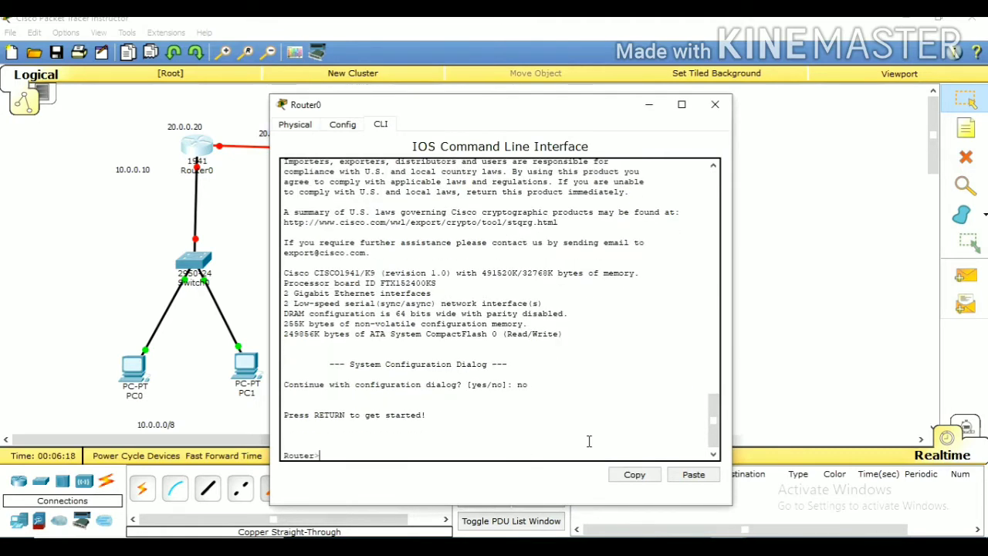
type("en")
key("Return")
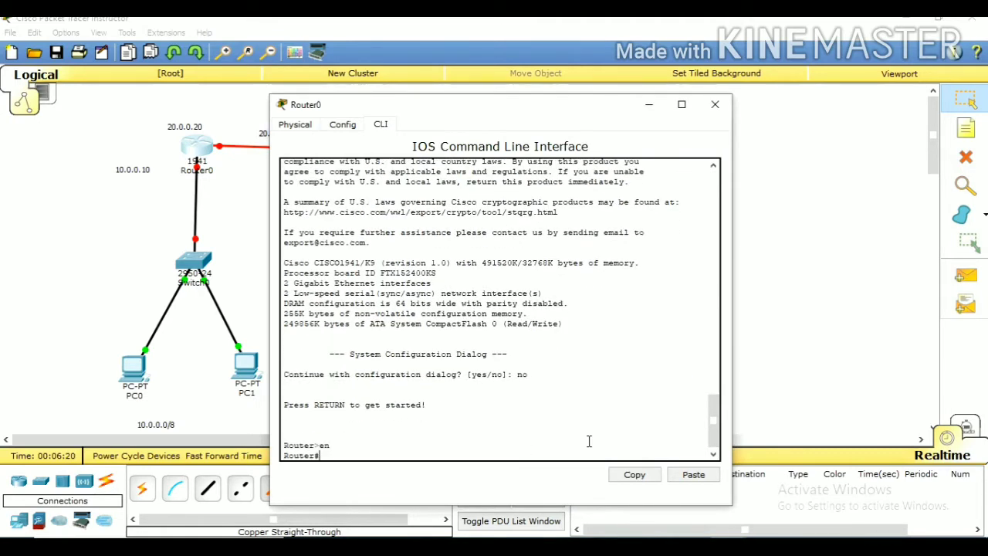
type("confi")
key("Tab")
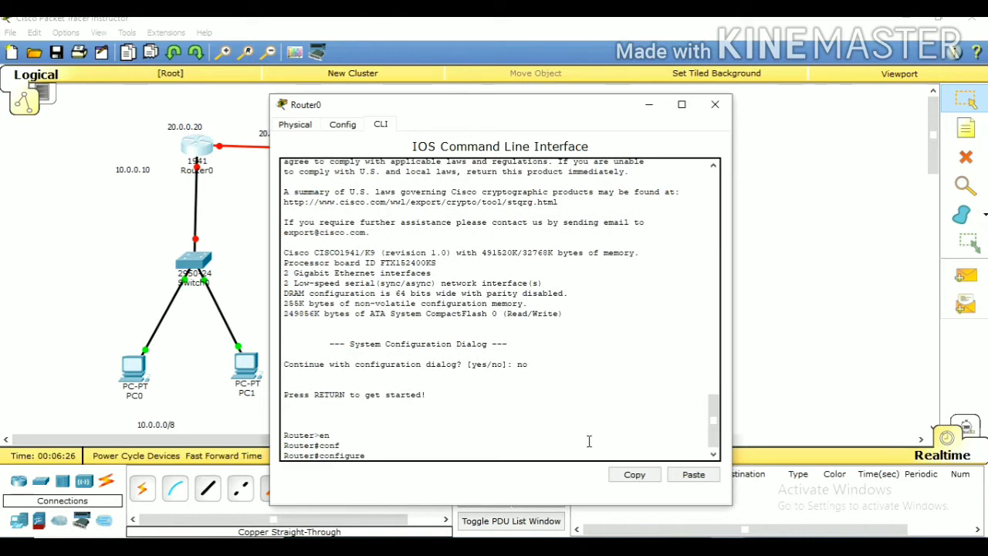
type("t")
key("Tab")
key("Return")
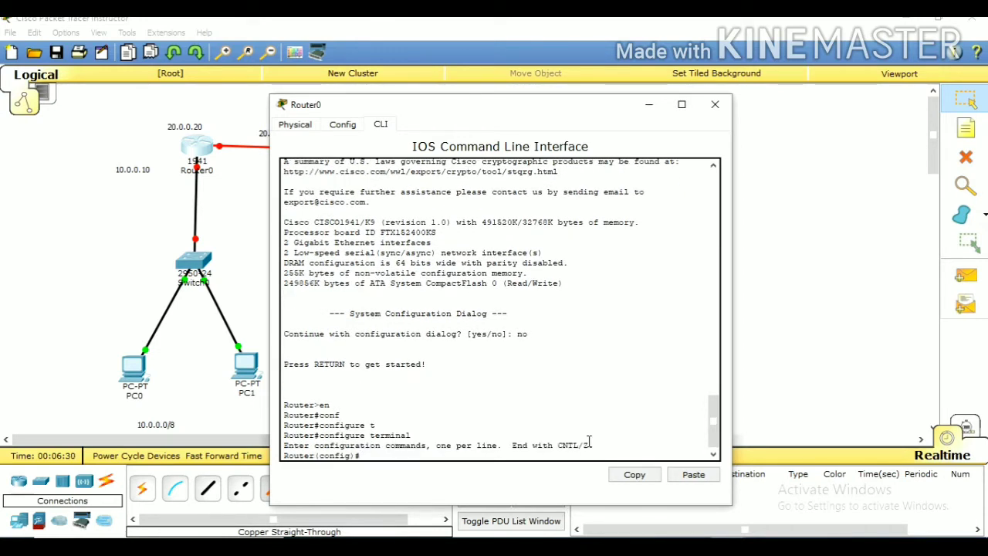
Set Router0's hostname to RouterA
type("host")
key("Tab")
type("R")
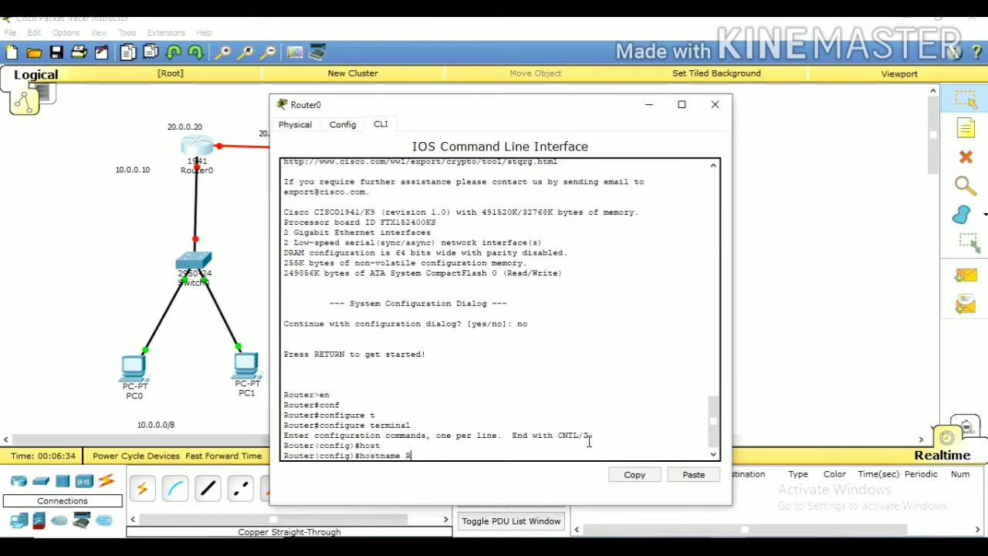
type("iur")
type("ter")
key("Left")
key("Left")
key("Left")
key("BackSpace")
type("o")
key("Return")
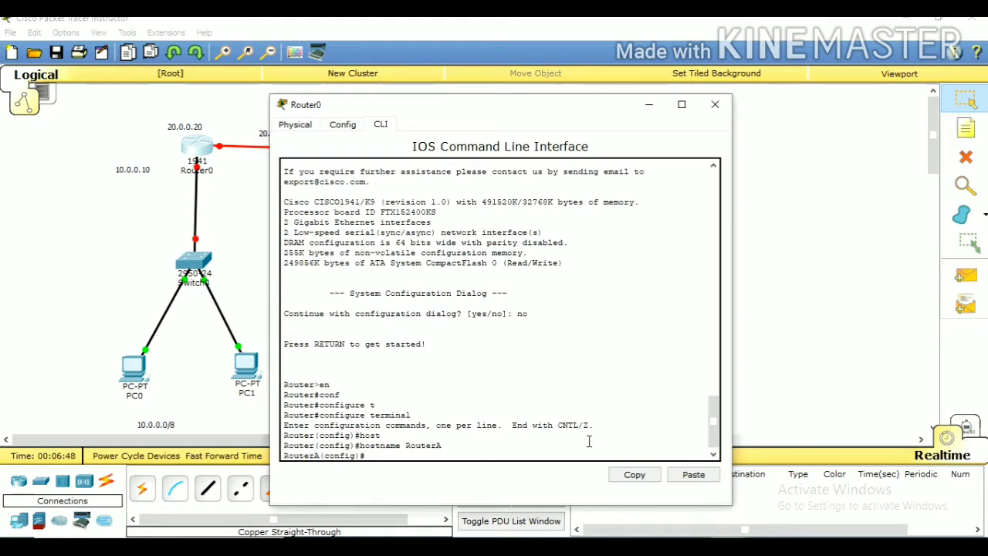
Leave configuration mode and show RouterA's interfaces with show ip interface brief
type("ex")
key("Return")
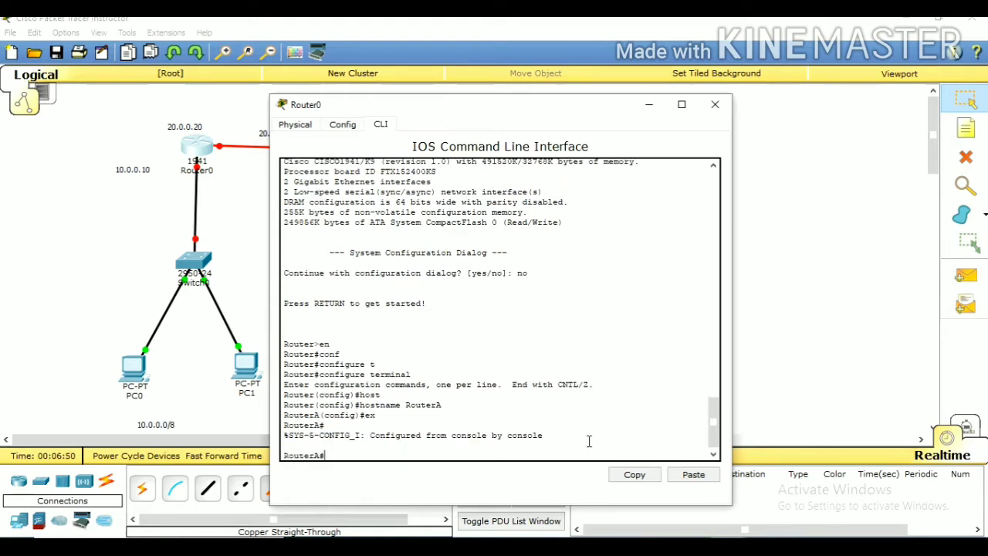
type("sho")
key("Tab")
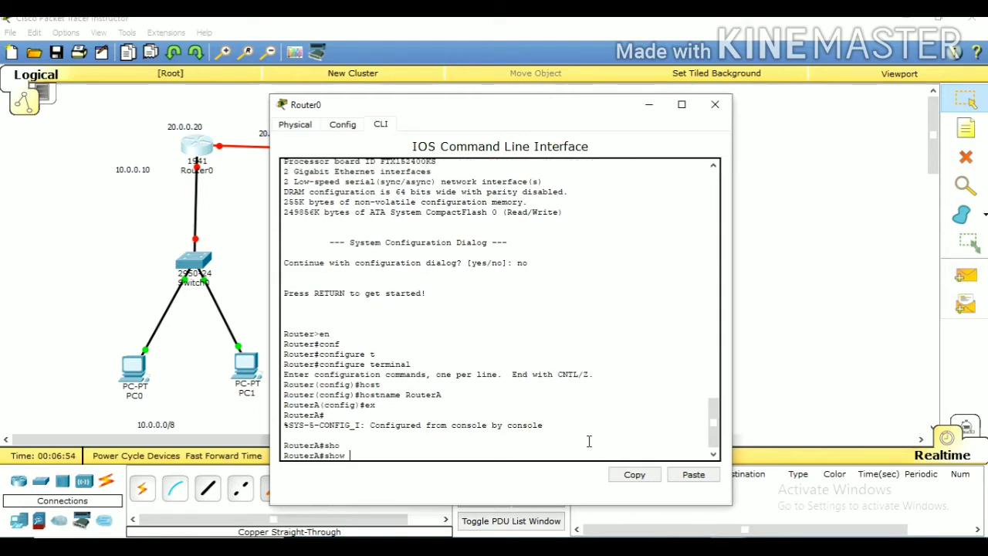
type("p")
key("BackSpace")
type("ip inte")
key("Tab")
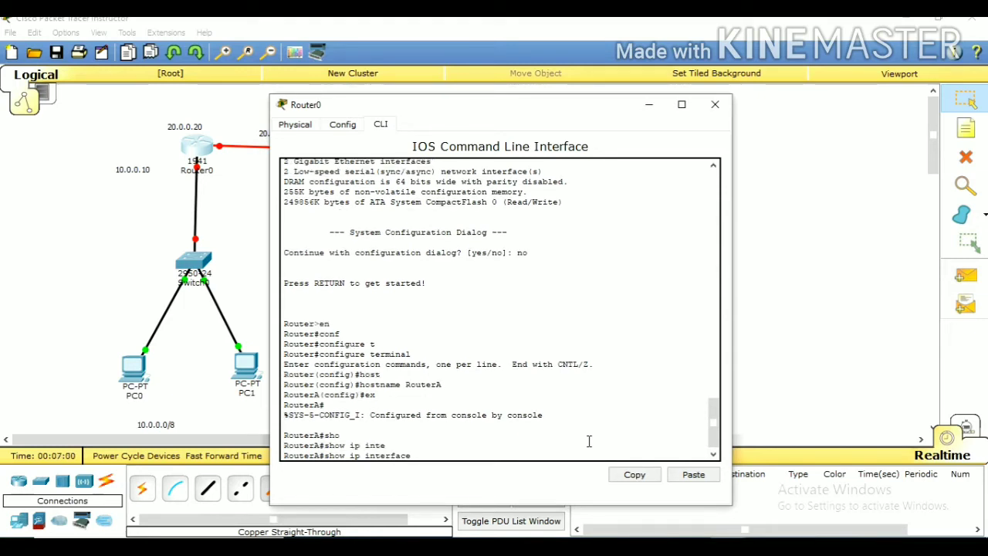
type("br")
key("Tab")
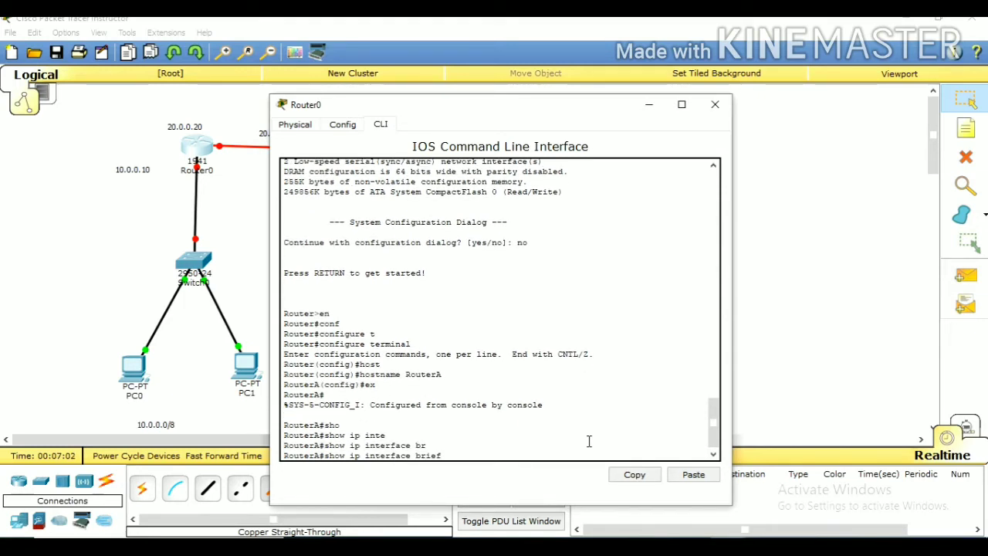
key("Return")
key("Return")
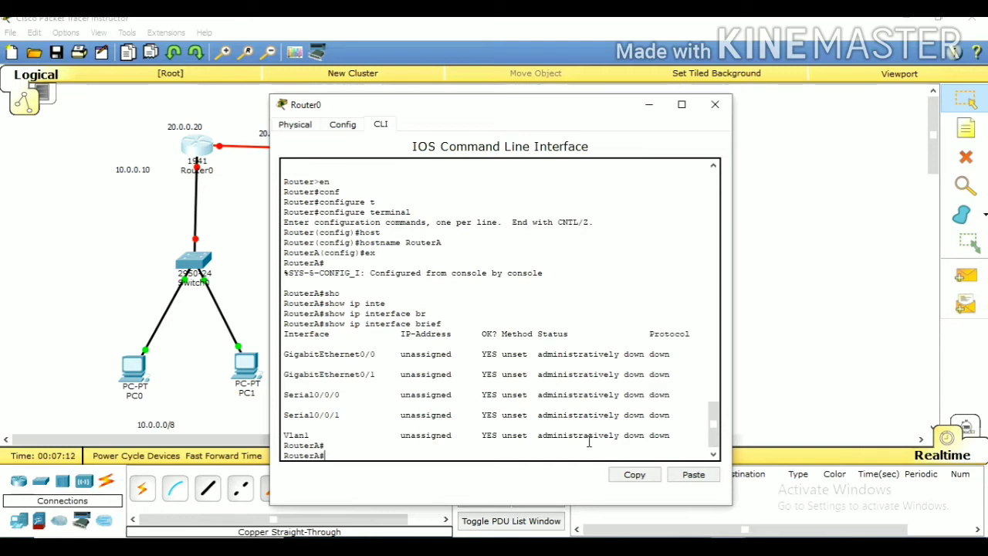
key("Return")
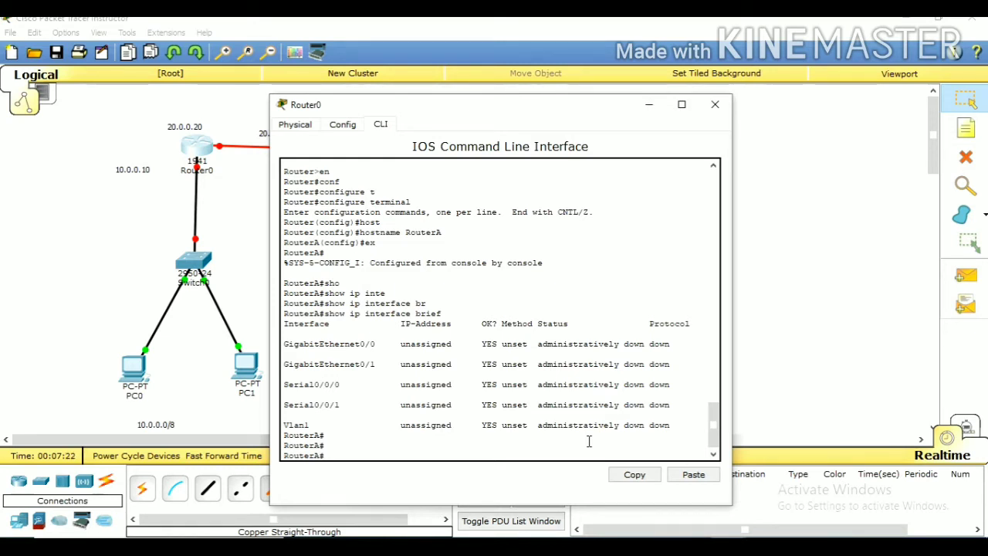
Return RouterA to global configuration mode with configure terminal
type("con")
key("Tab")
type("f")
key("Tab")
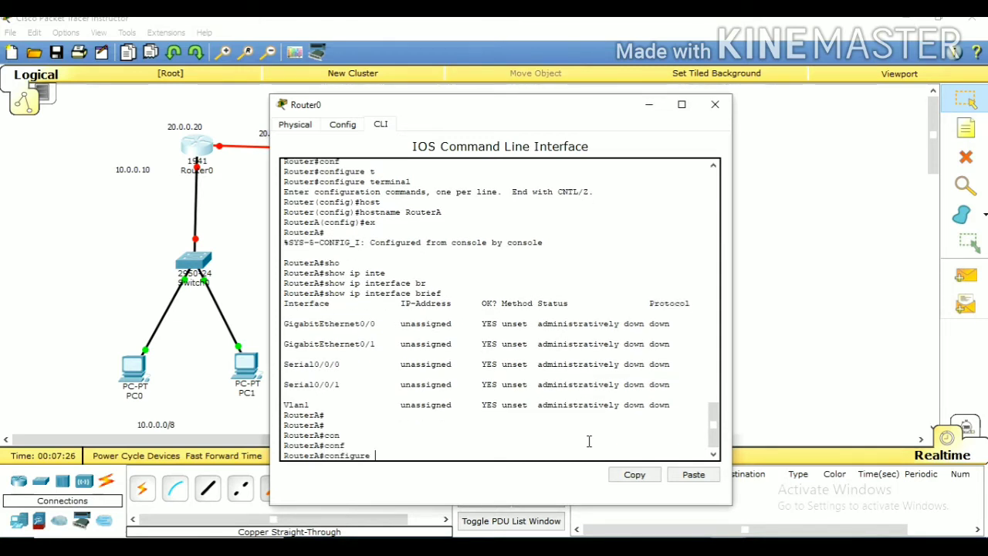
type("t")
key("Tab")
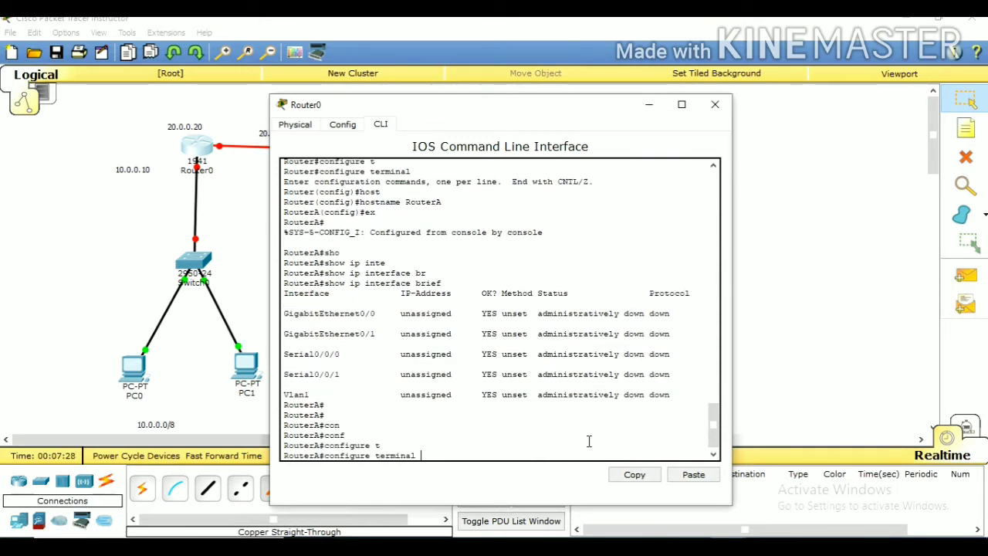
key("Return")
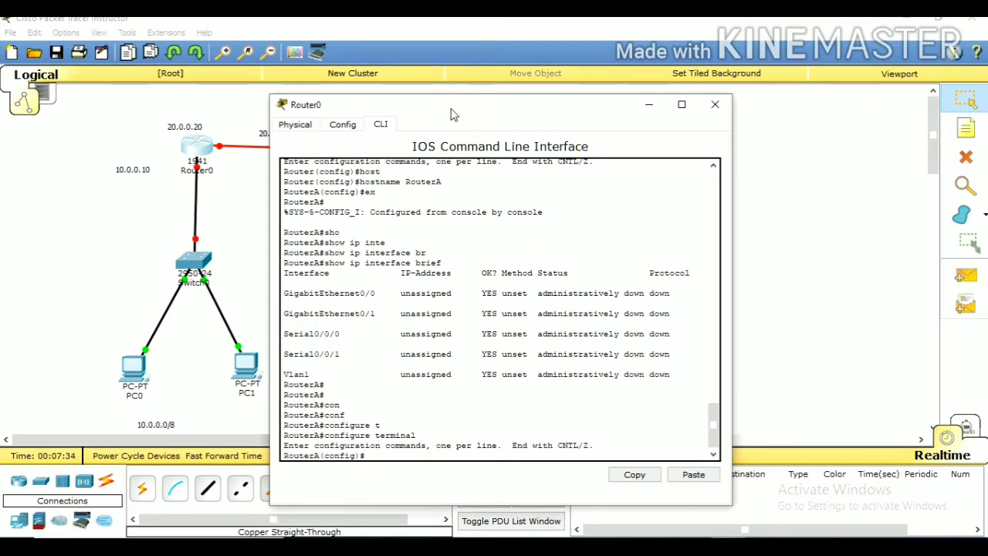
Detach Router0's end of the serial link to Router1 and reconnect it to Router0's Serial0/0/0 port
left_click_drag(454, 113, 562, 98)
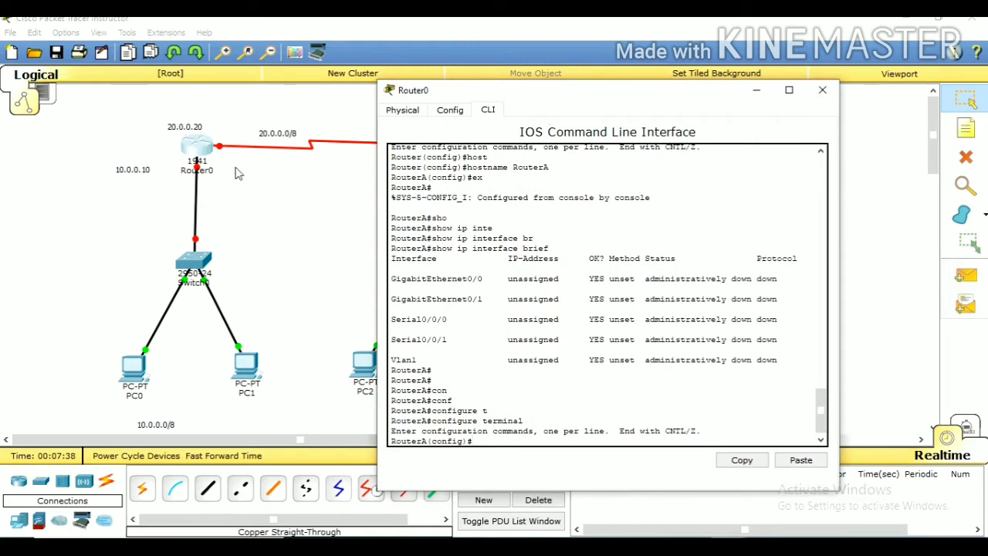
left_click(278, 221)
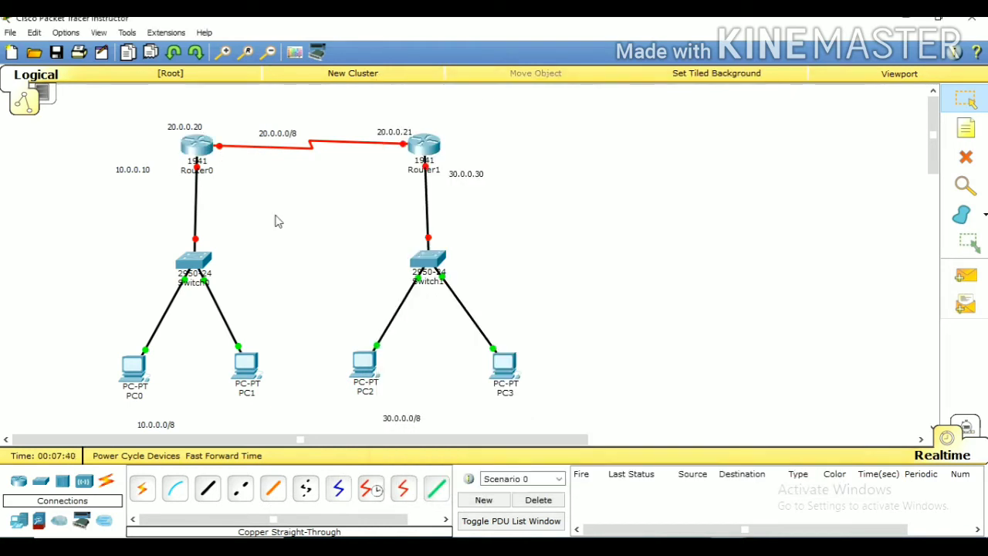
left_click(222, 147)
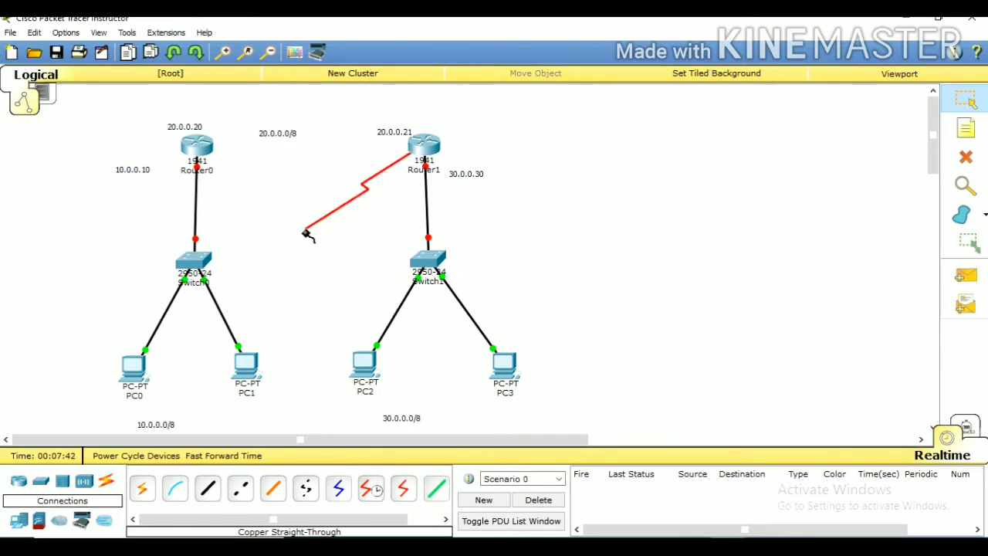
left_click(207, 148)
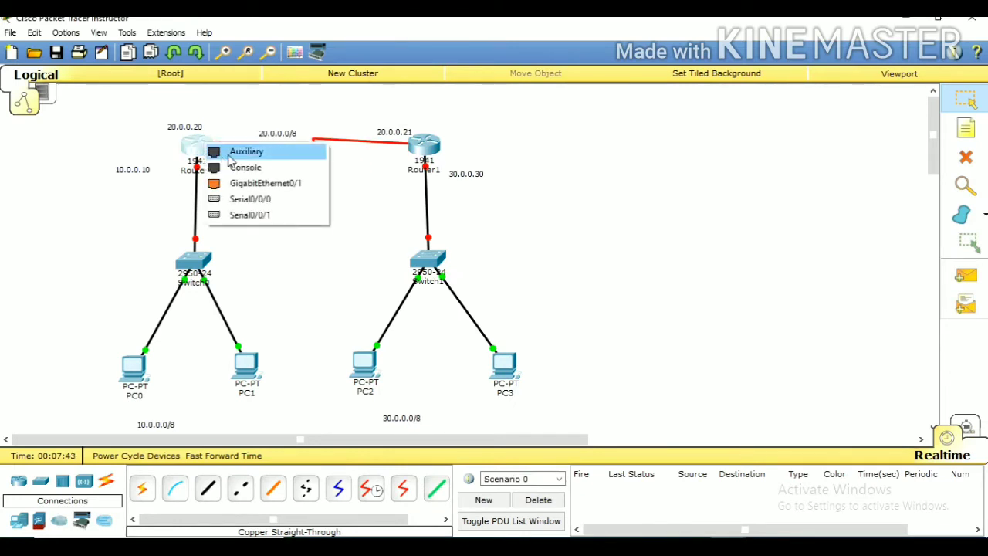
left_click(249, 199)
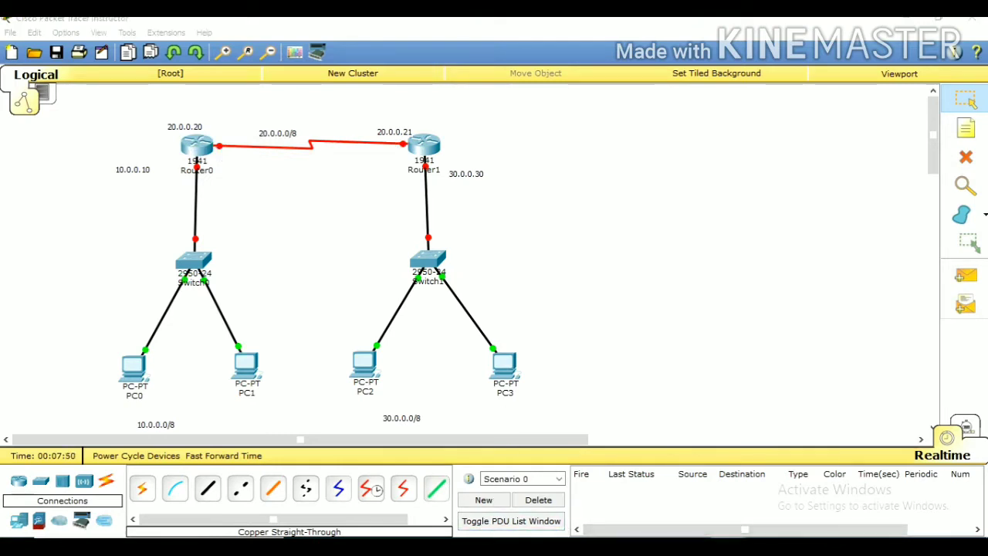
Bring back Router0's command line and enter the configuration of interface serial 0/0/0
mouse_move(726, 541)
left_click(788, 514)
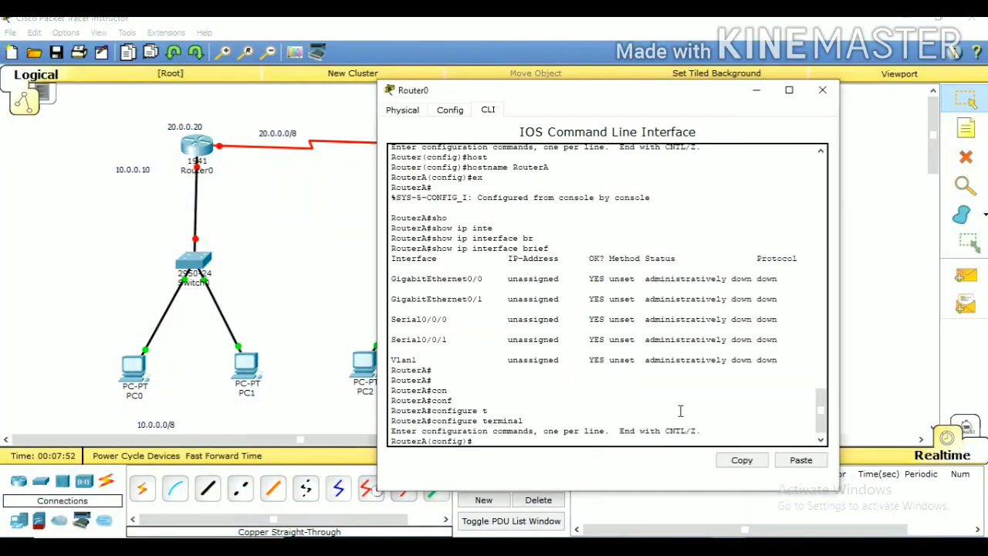
type("nt")
key("Tab")
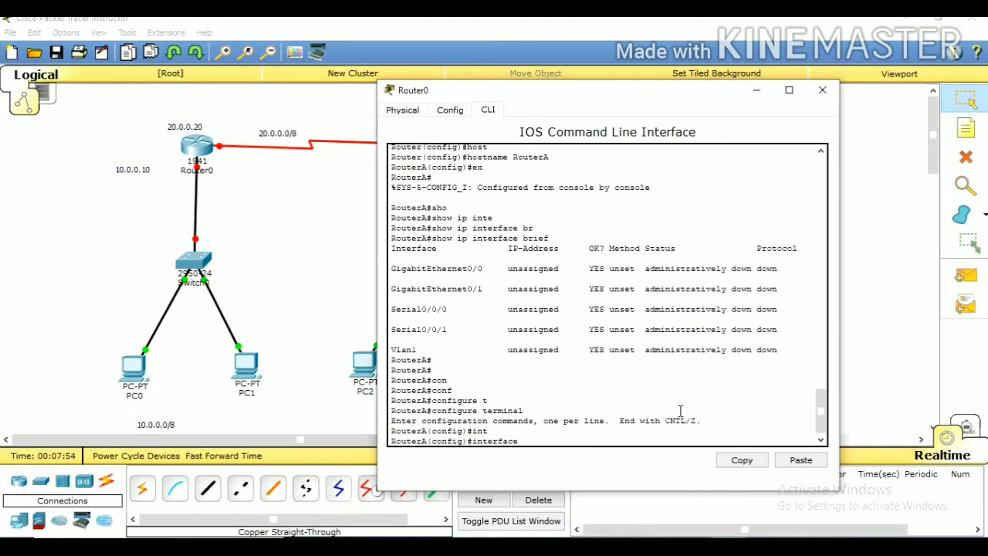
type("s")
key("Tab")
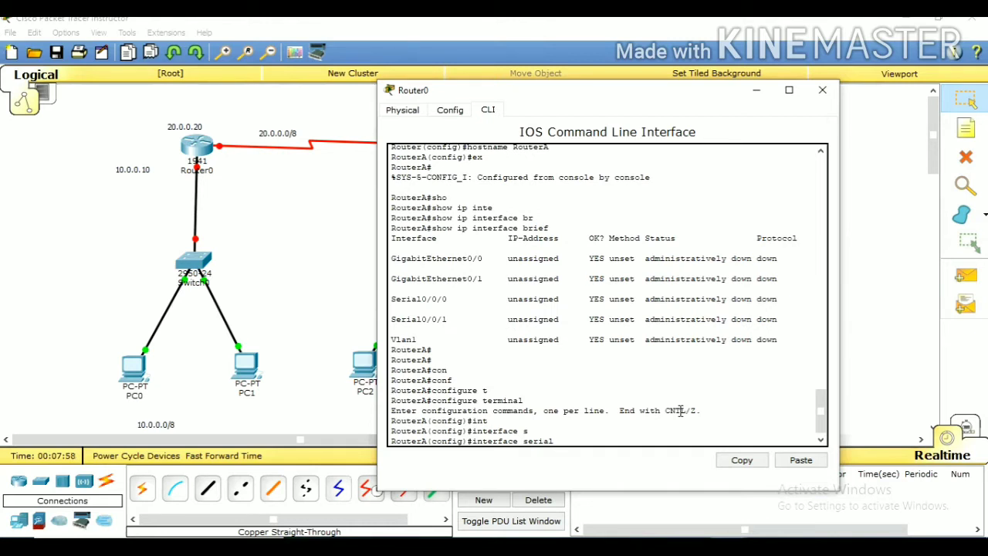
type("0/0/0")
key("Return")
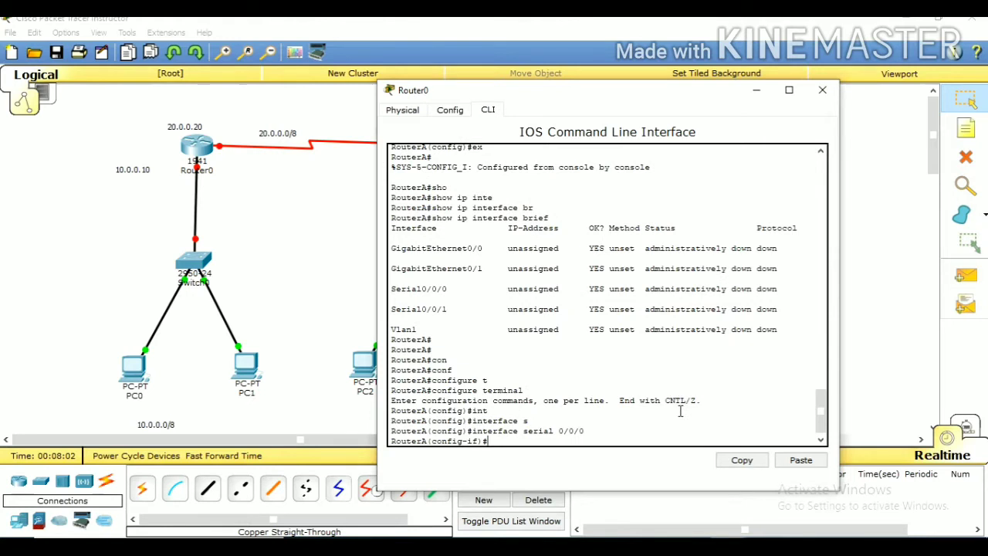
Assign IP address 20.0.0.20 with subnet mask 255.0.0.0 to RouterA's serial 0/0/0 interface
type("ip add")
key("Tab")
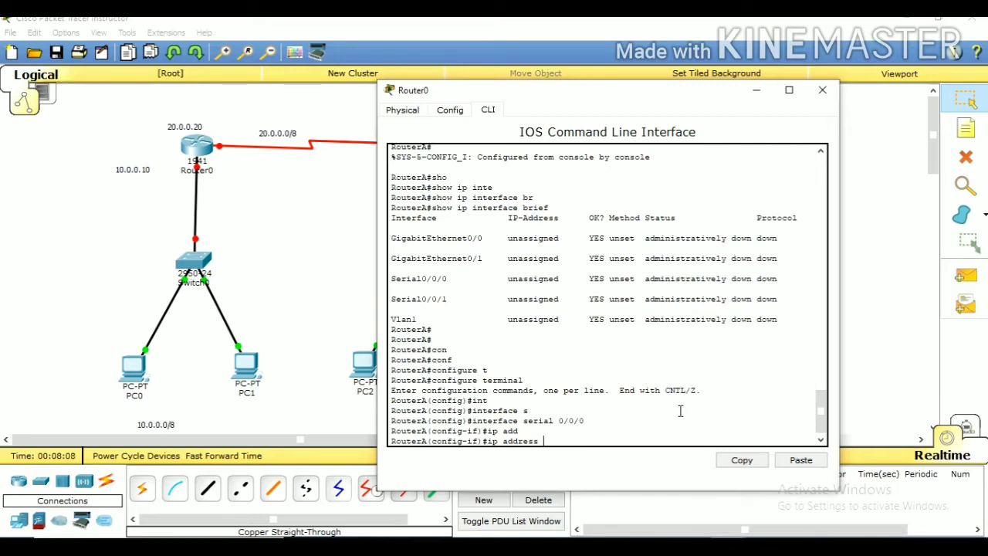
type("20.0.0.20255.0.0.0")
key("BackSpace")
key("Left")
key("Left")
key("Left")
key("Left")
key("Left")
key("Left")
key("Right")
key("Right")
key("Right")
key("Return")
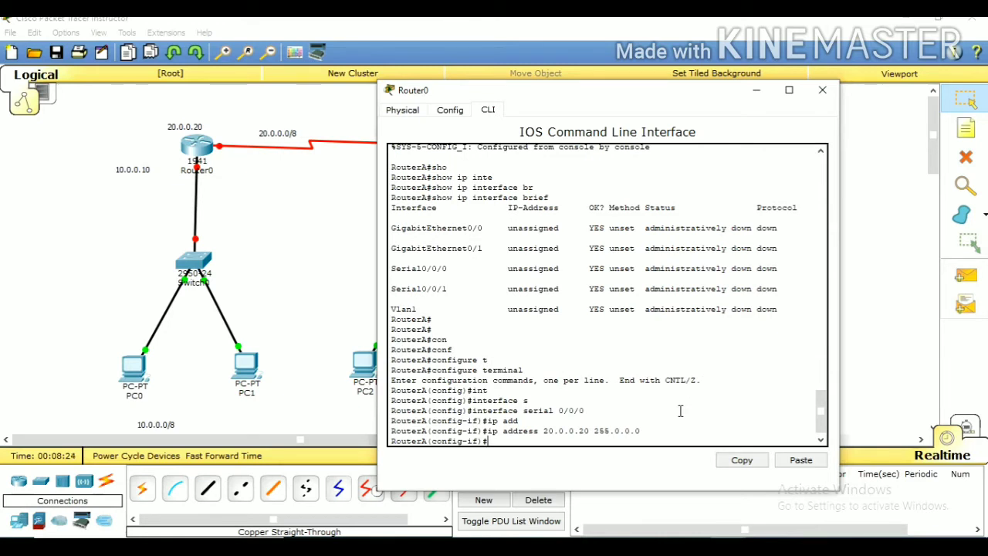
Enable RouterA's serial 0/0/0 interface with no shutdown
type("no shu")
key("Tab")
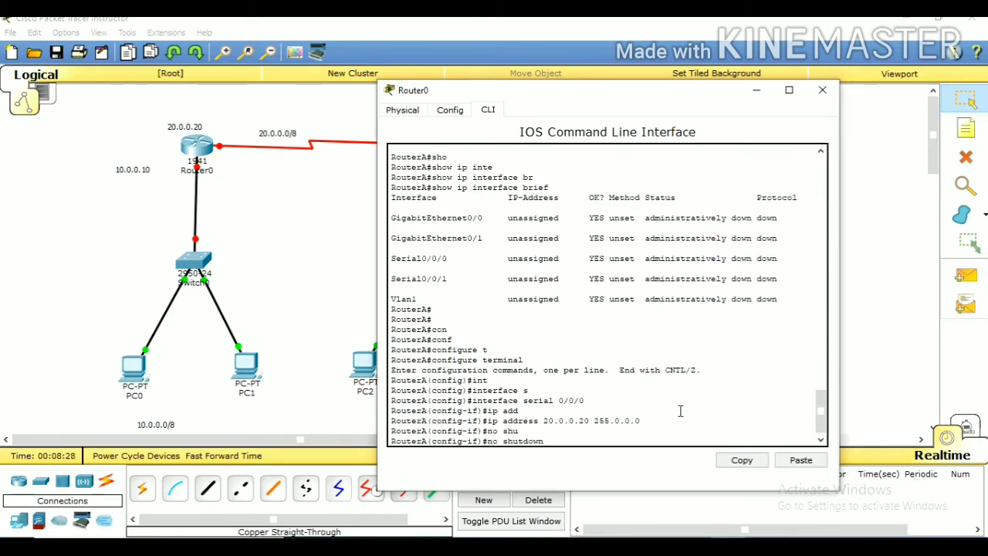
key("Return")
key("Return")
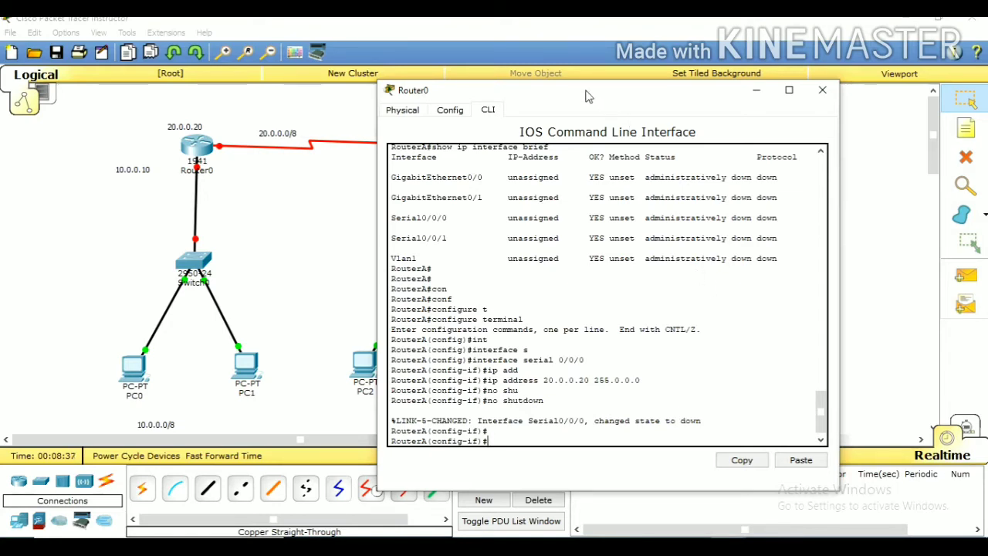
Uncover the topology and check which ports link Router0 to Switch0
left_click_drag(585, 95, 685, 102)
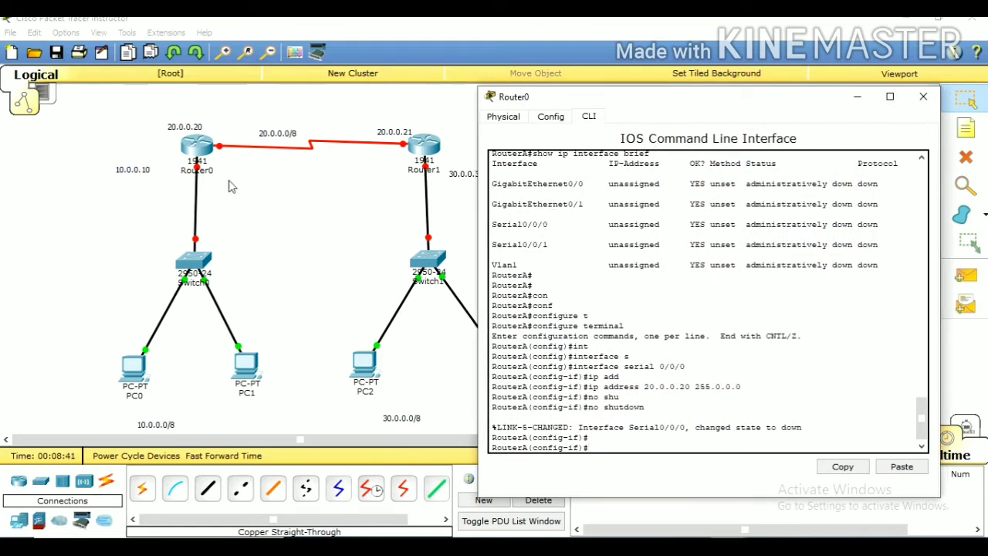
left_click(273, 211)
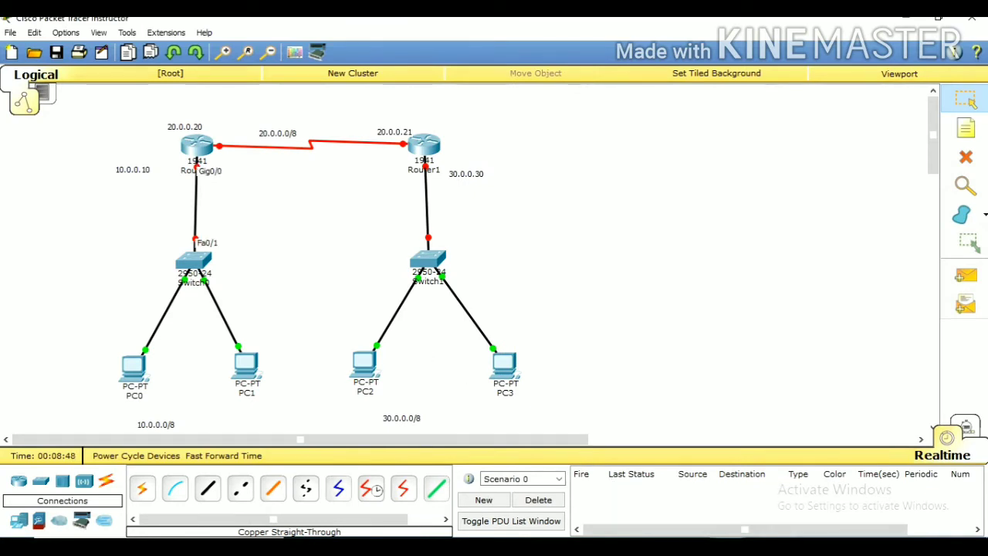
Bring back Router0's command line, leave the serial interface and enter the configuration of interface gigabitEthernet 0/0
left_click(791, 503)
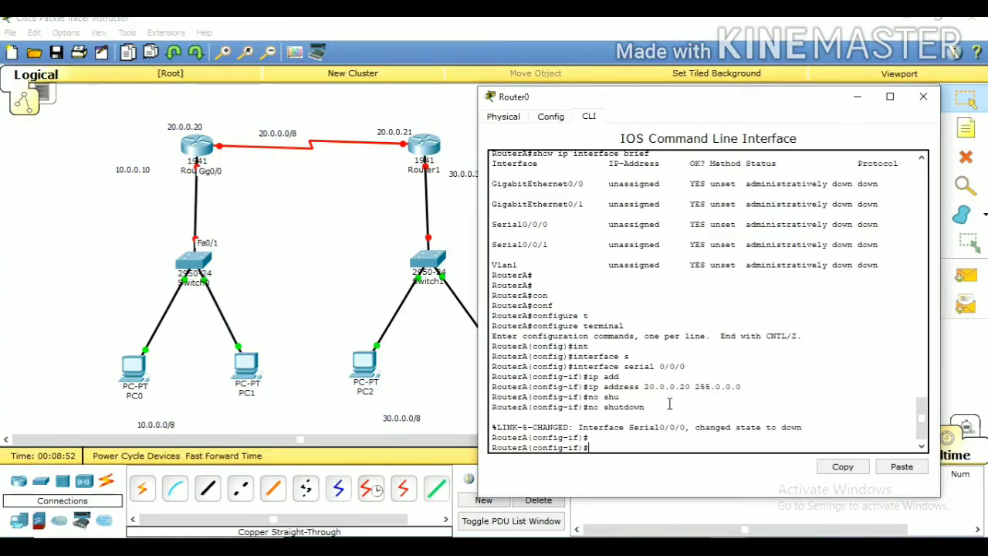
type("ex")
key("Return")
type("int")
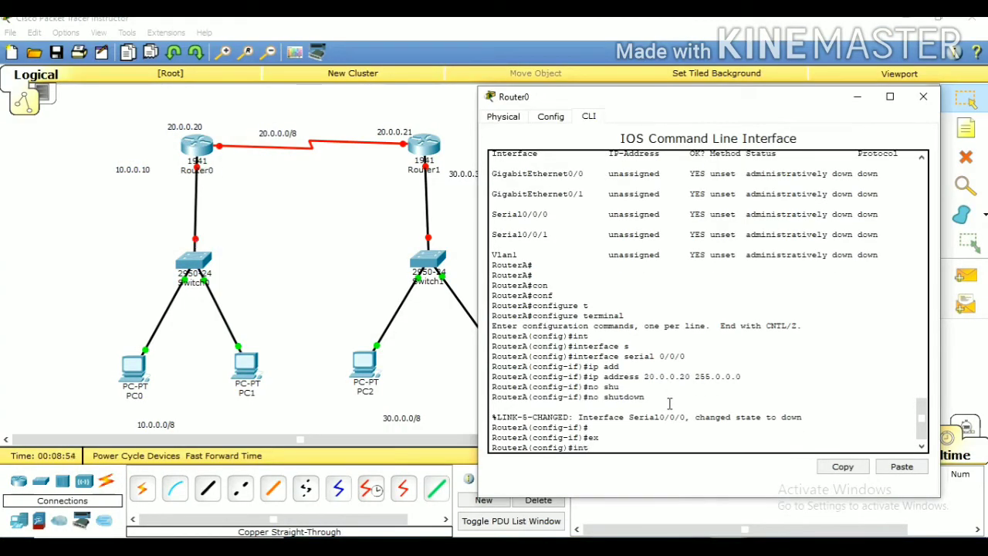
key("Tab")
type("g")
key("Tab")
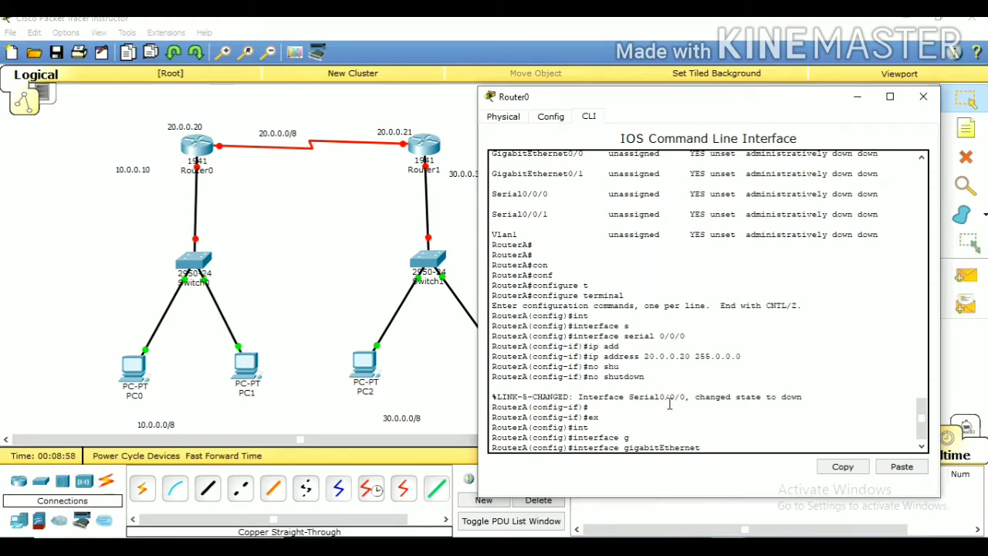
type("0/0")
key("Return")
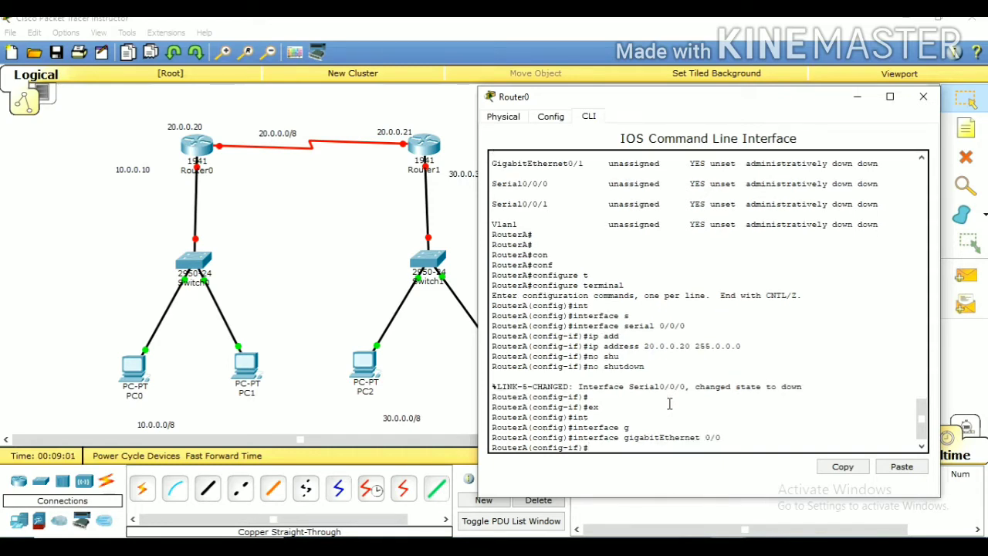
Assign IP address 10.0.0.10 with subnet mask 255.0.0.0 to RouterA's gigabitEthernet 0/0 interface
type("ip add")
key("Tab")
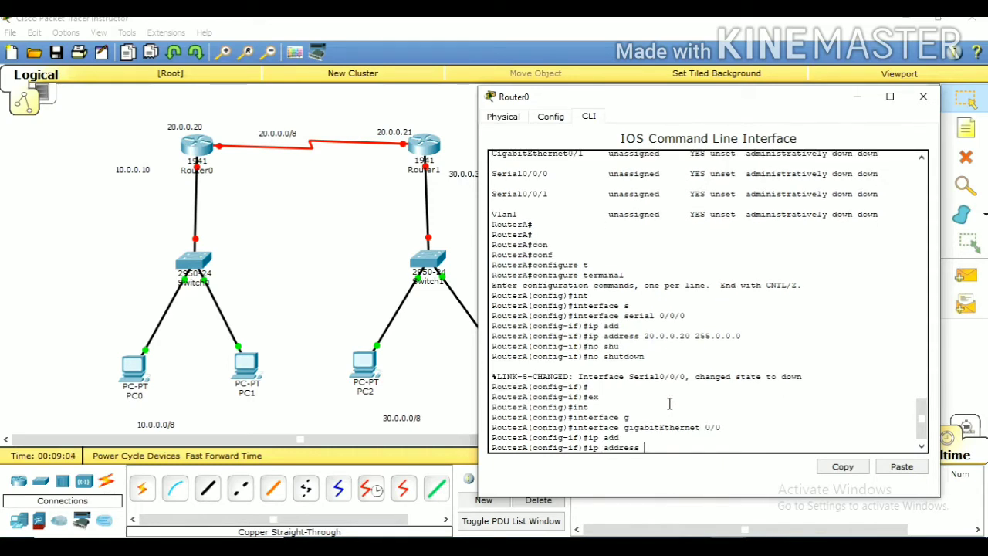
type("10.0.0.10 255.0.0.0")
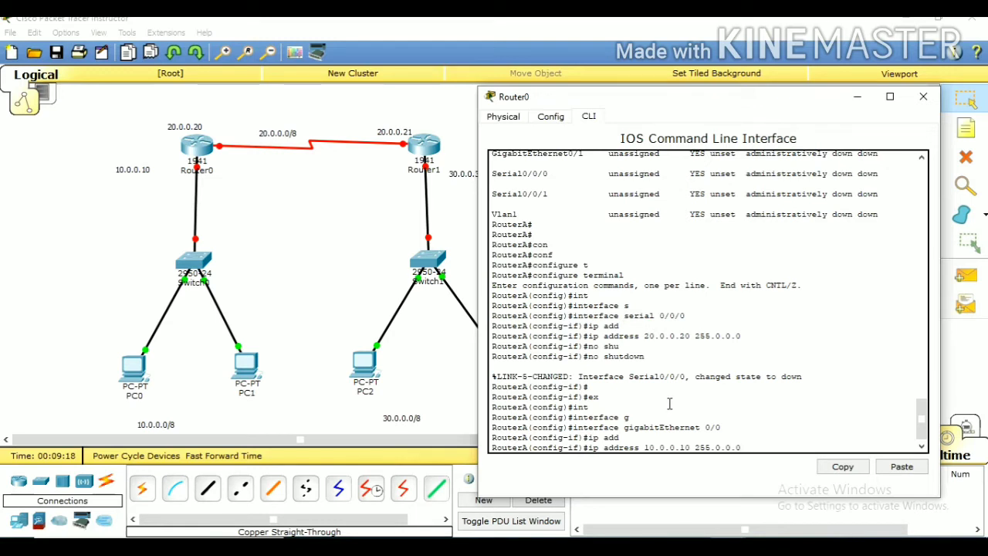
key("Return")
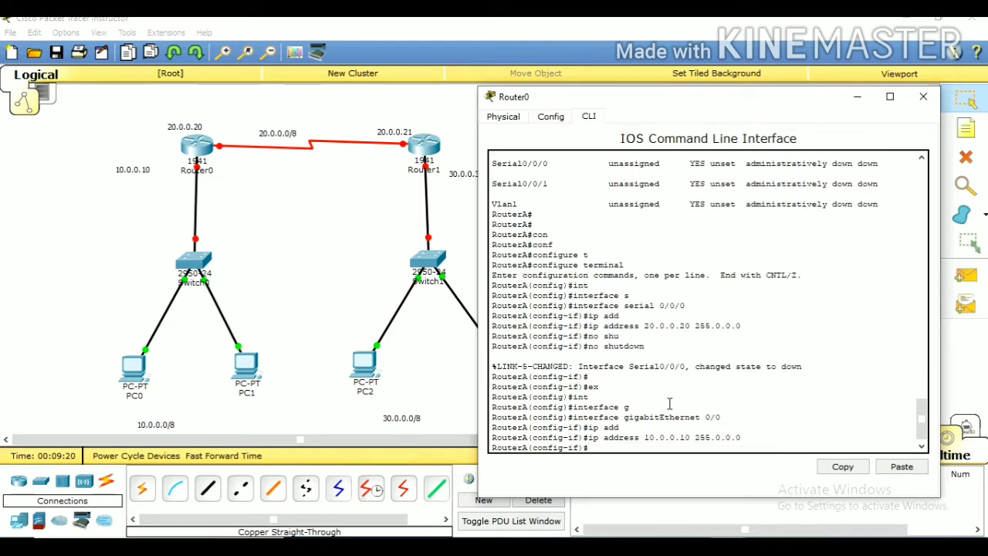
Enable RouterA's gigabitEthernet 0/0 interface with no shutdown
type("no shu")
key("Tab")
key("Return")
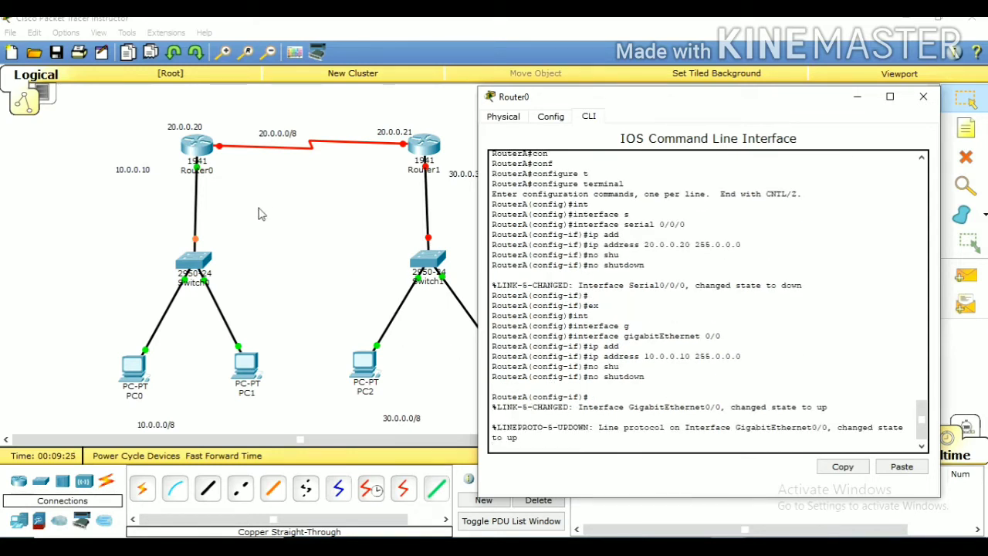
key("Return")
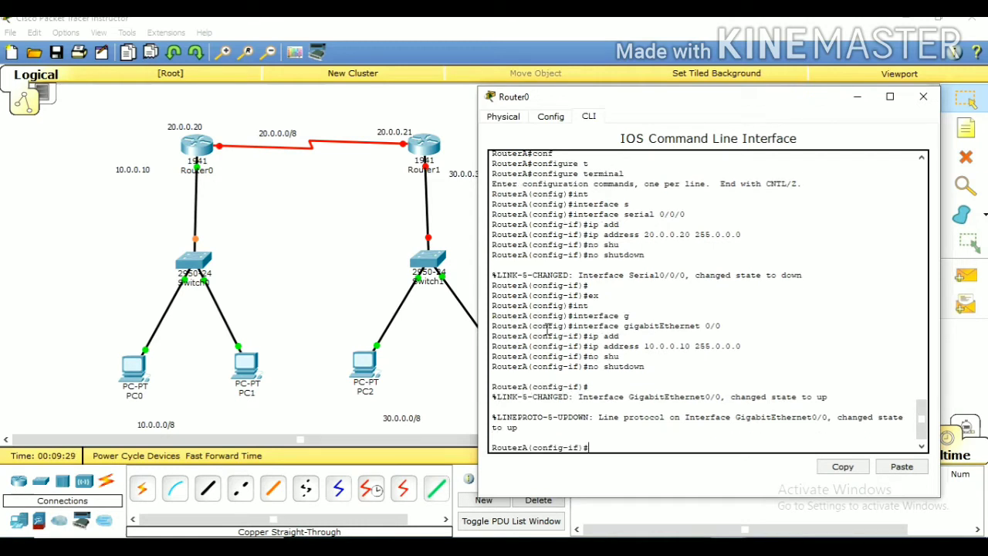
Open Router1's command line and answer no to the initial configuration dialog
left_click(384, 197)
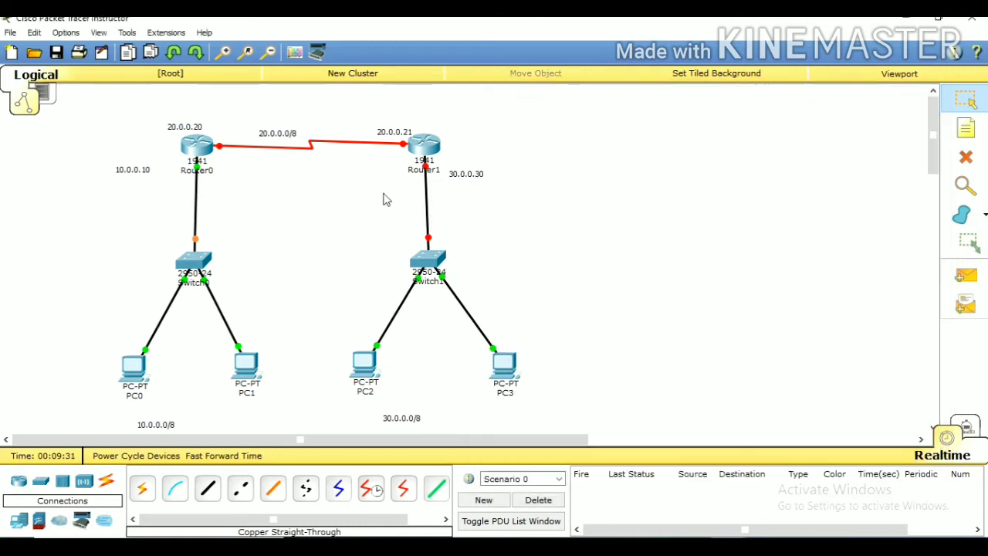
left_click(425, 146)
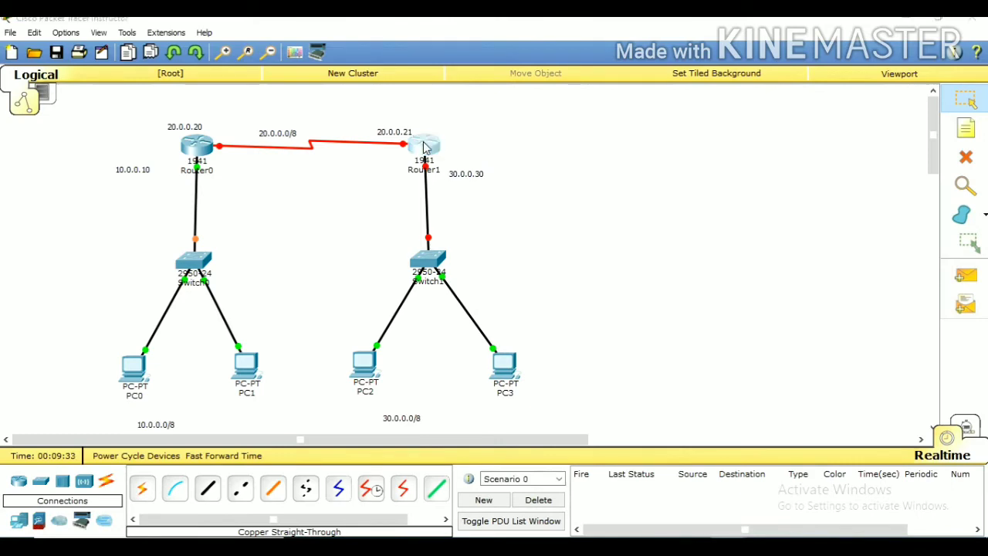
left_click(378, 126)
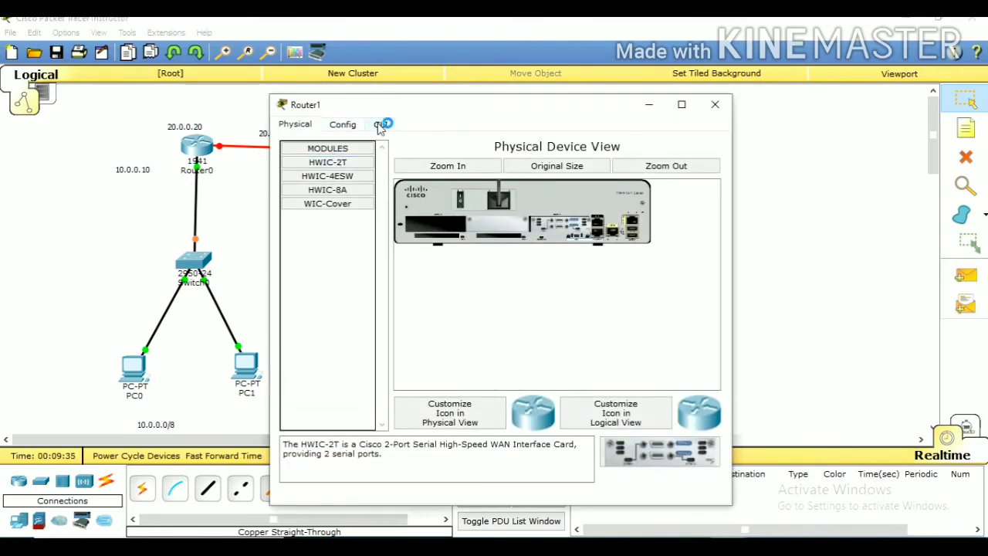
type("no")
key("Return")
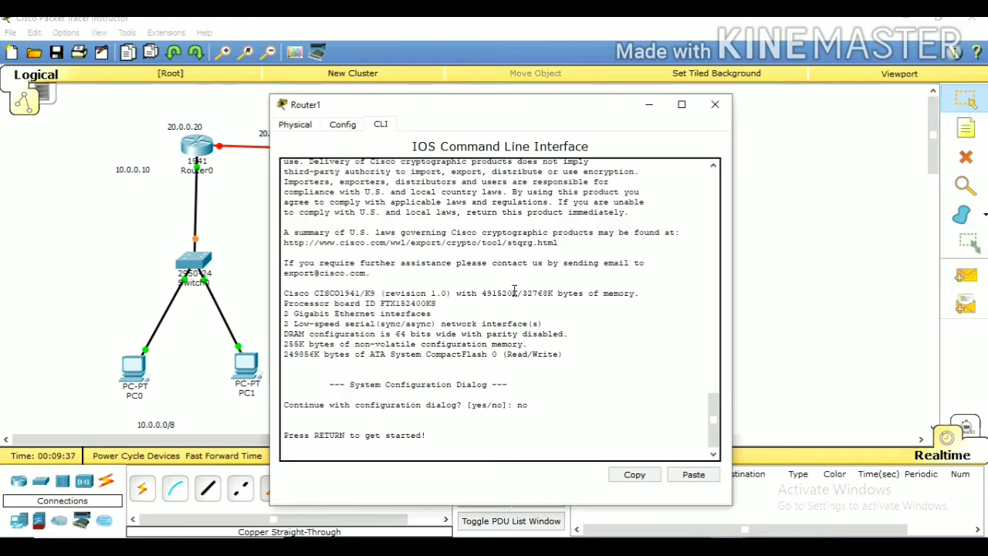
Enter privileged mode on Router1 and start global configuration with configure terminal
key("Return")
type("en")
key("Return")
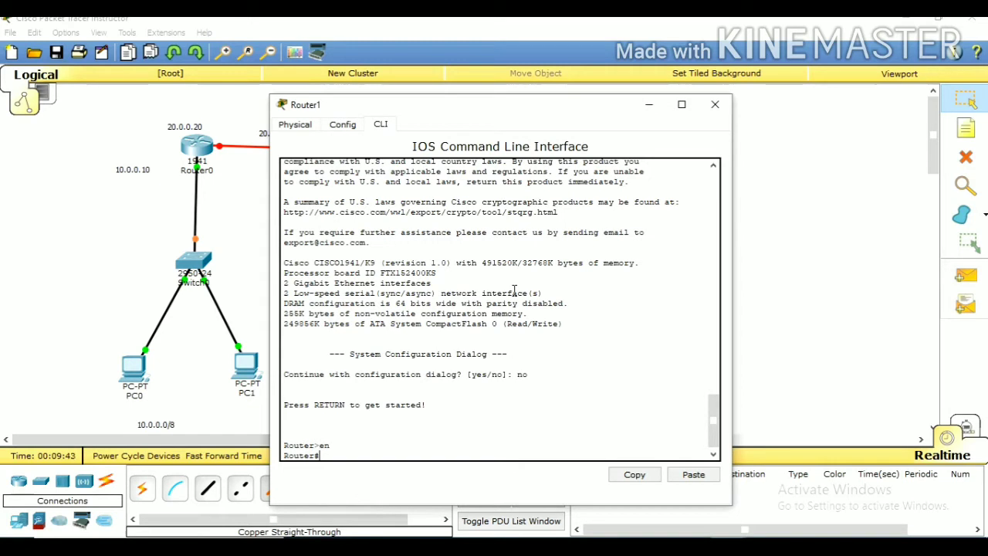
type("con")
key("Tab")
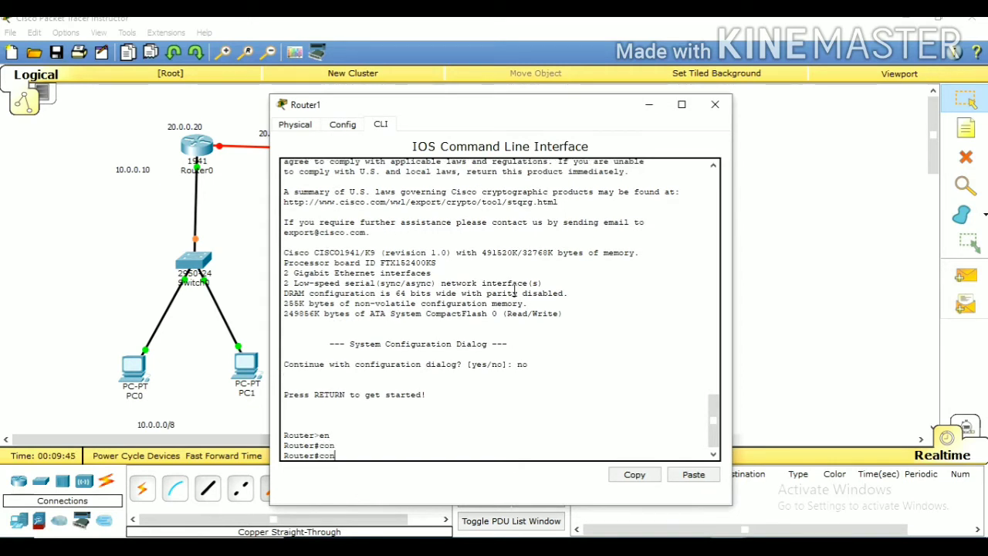
type("f")
key("Tab")
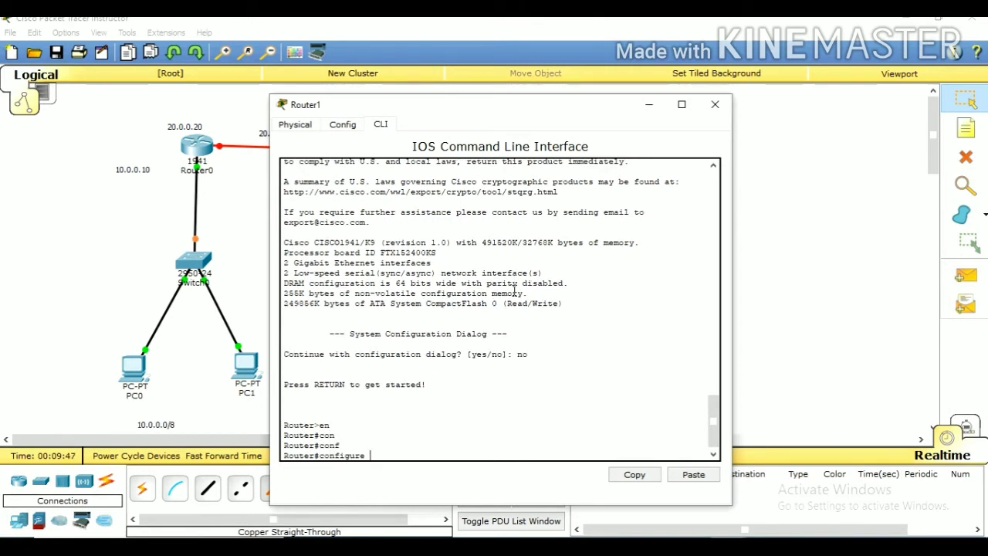
type("m")
key("BackSpace")
type("t")
key("Tab")
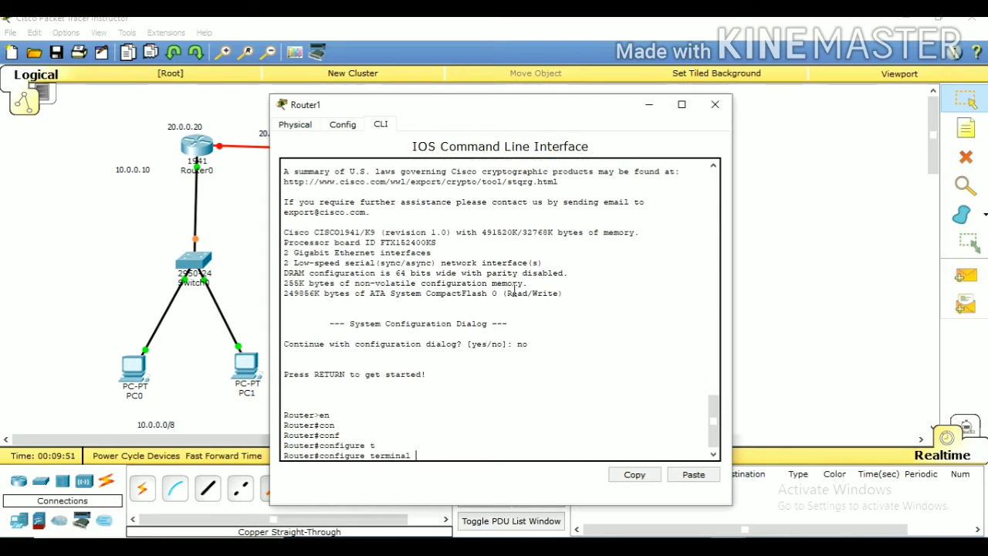
key("Return")
key("Return")
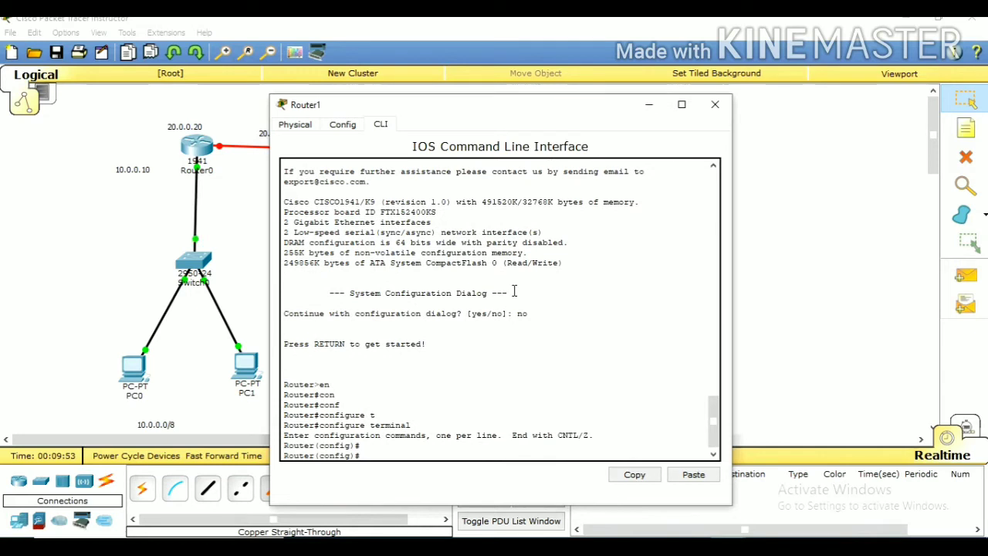
Set Router1's hostname to RouterB
type("host")
key("Tab")
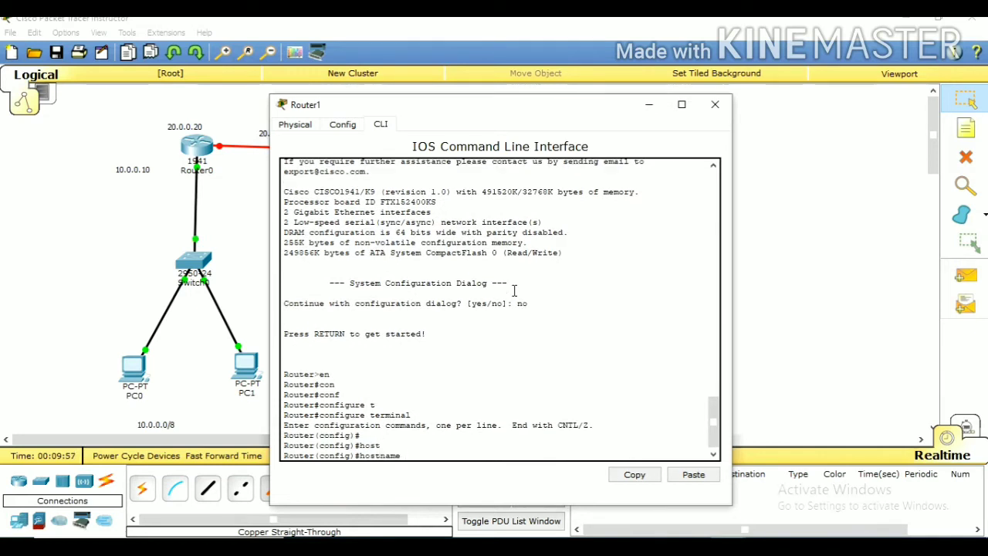
type("RouterB")
key("Return")
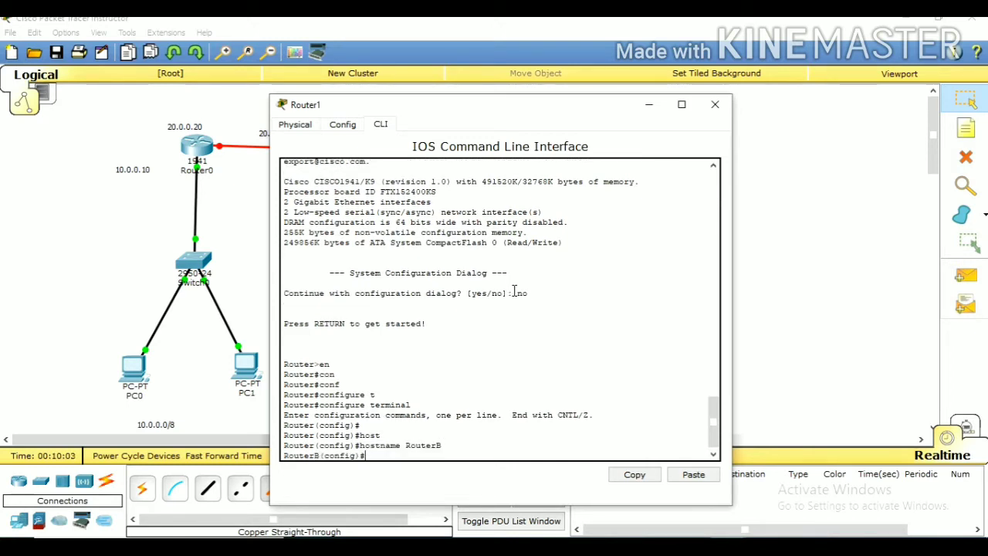
key("Return")
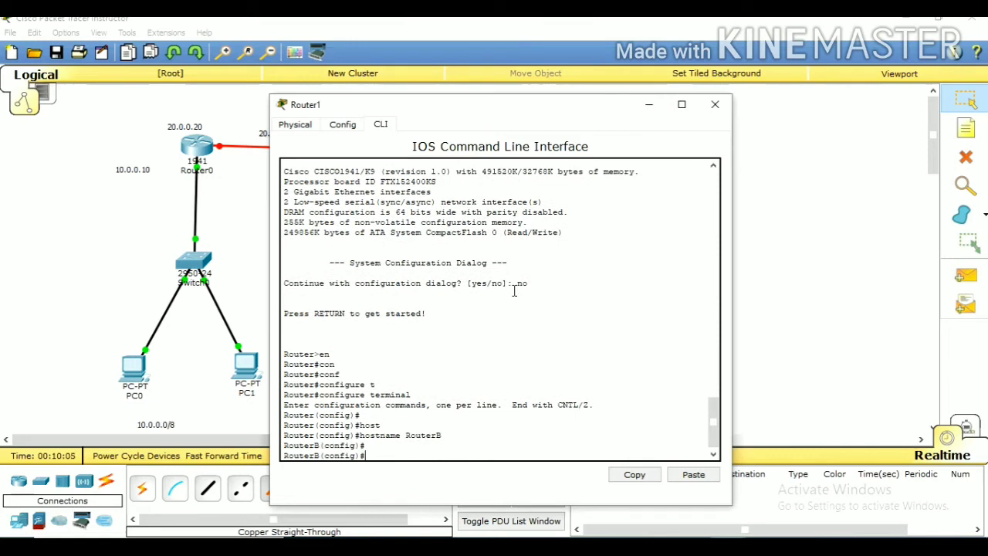
Leave RouterB's configuration mode and list its interfaces with show ip interface brief
type("ex")
key("Return")
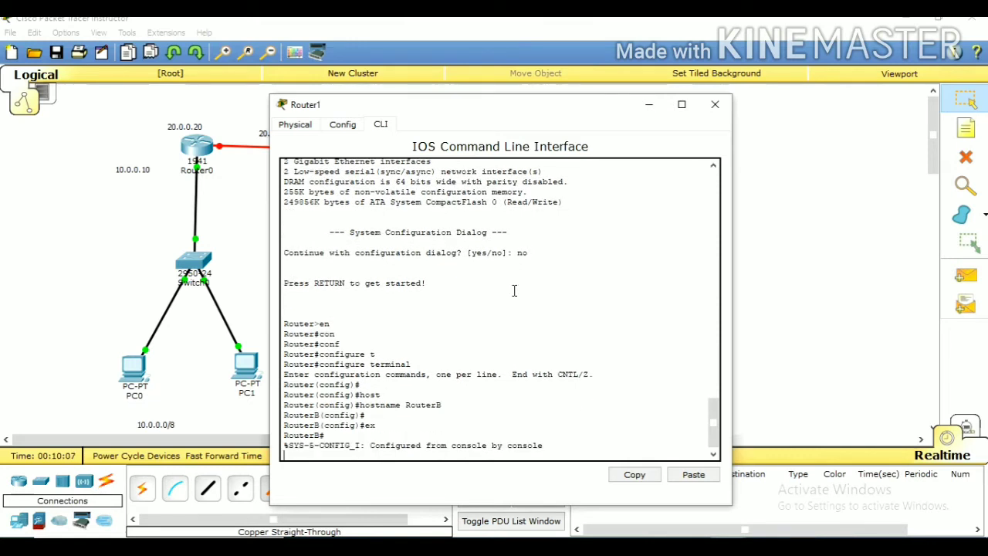
key("Return")
type("sho")
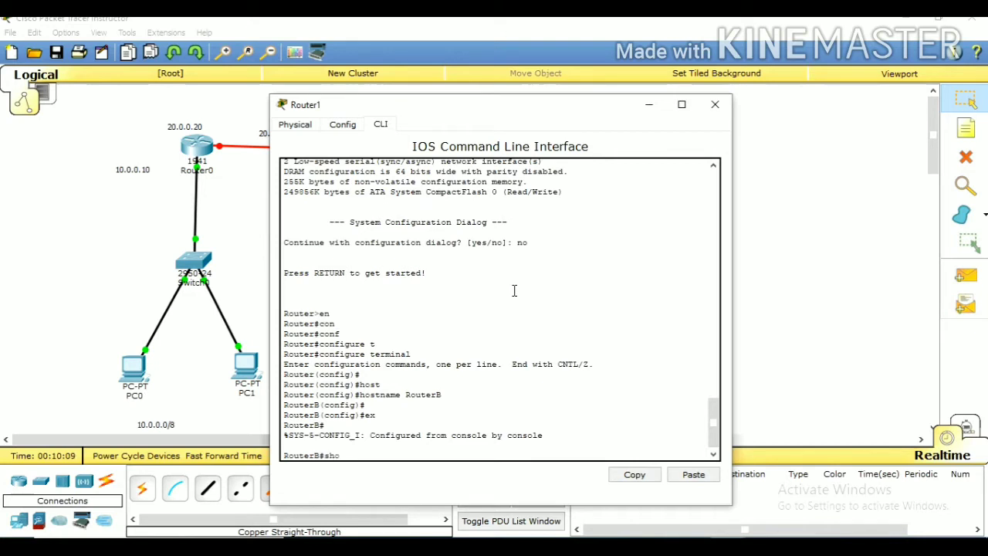
key("Tab")
type("ip")
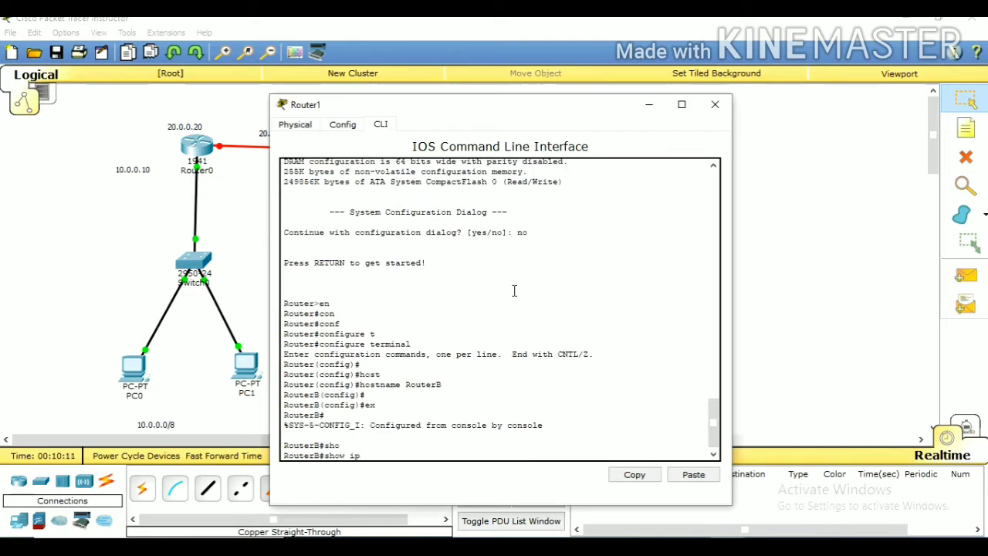
type(" int")
key("Tab")
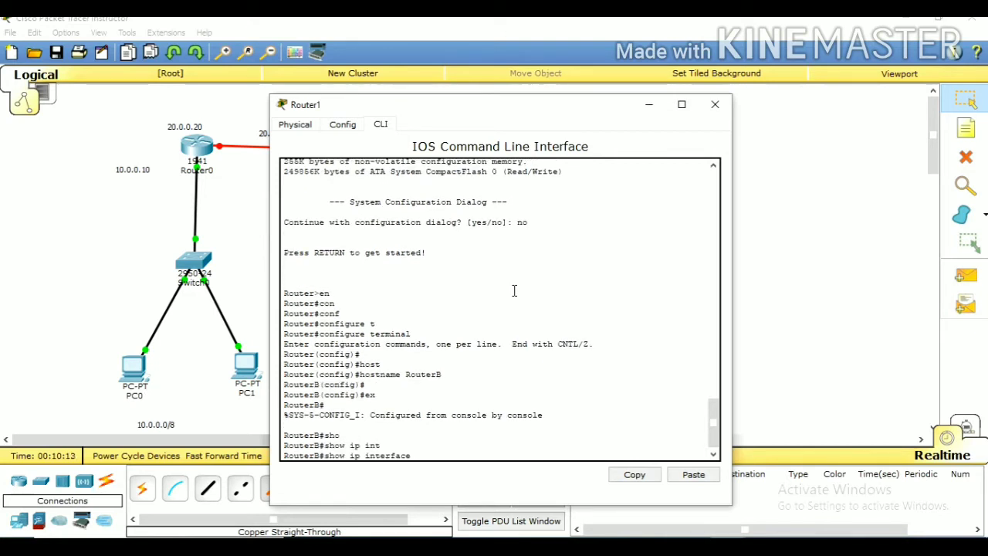
type("bri")
key("Tab")
key("Return")
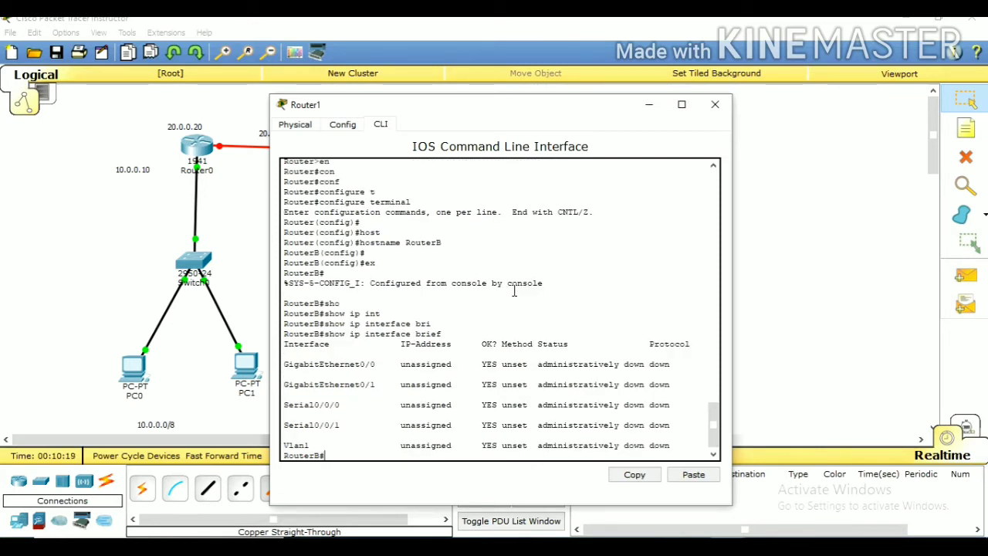
Return to global configuration mode on RouterB with configure terminal
type("onf")
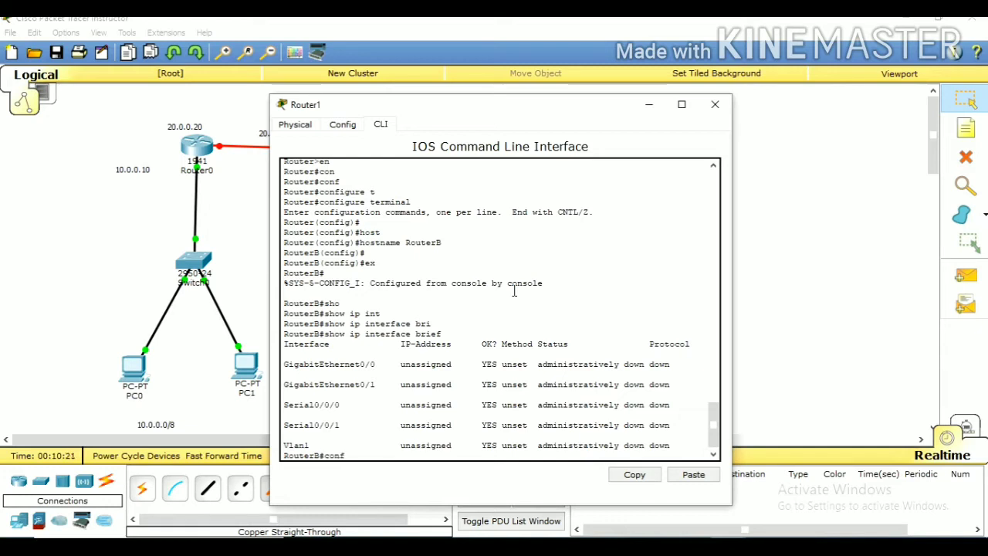
key("Tab")
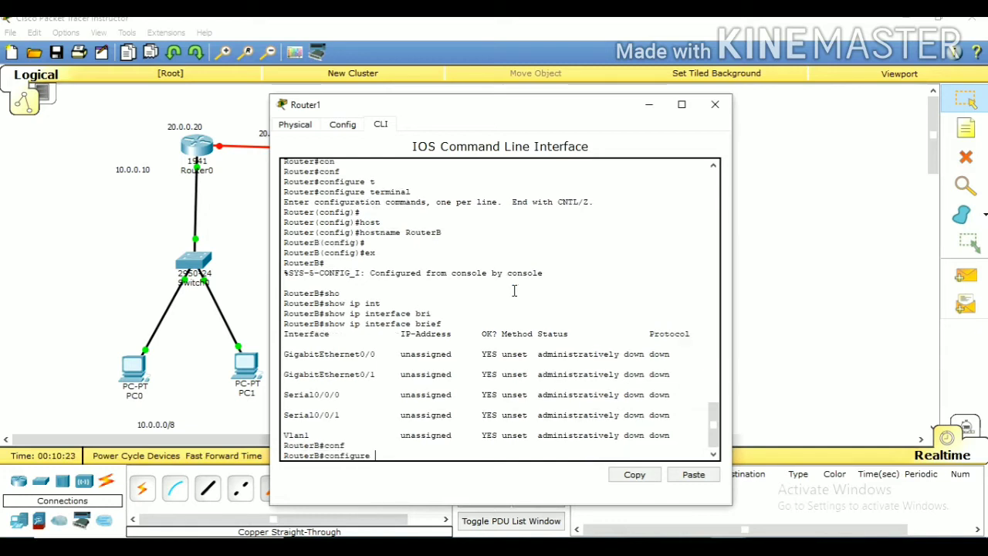
type("t")
key("Tab")
type("e")
key("Tab")
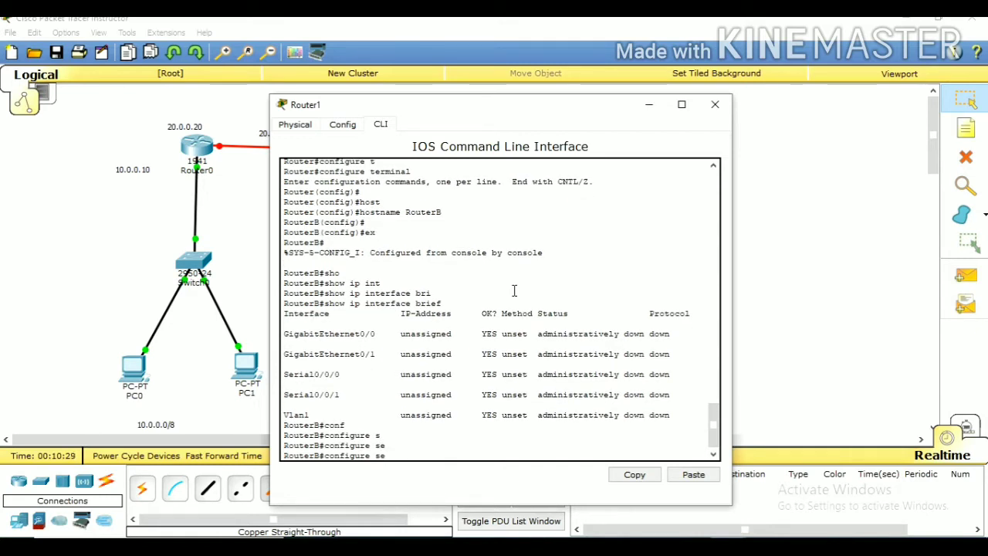
key("BackSpace")
key("BackSpace")
type("t")
key("Tab")
key("Return")
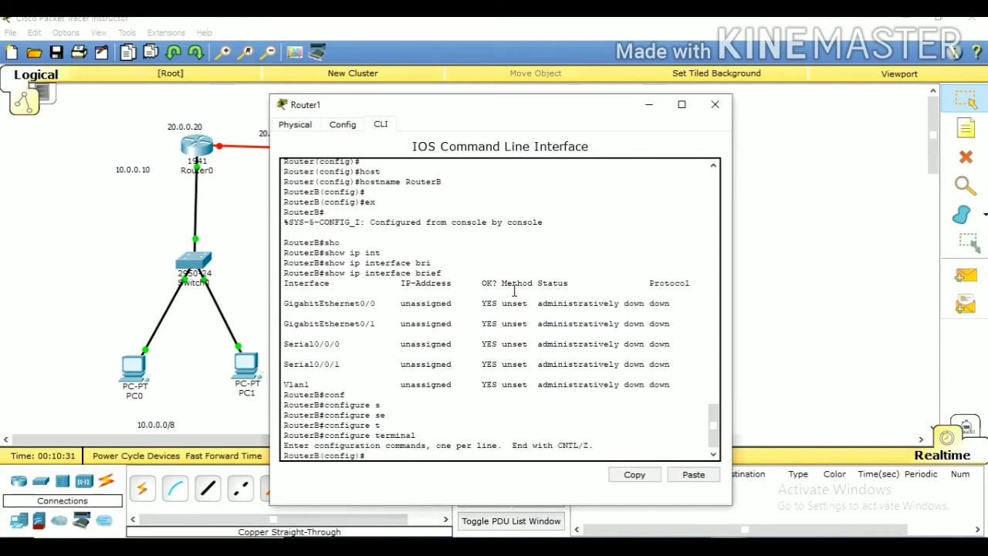
Enter the configuration of RouterB's interface serial 0/0/0
type("con")
key("Tab")
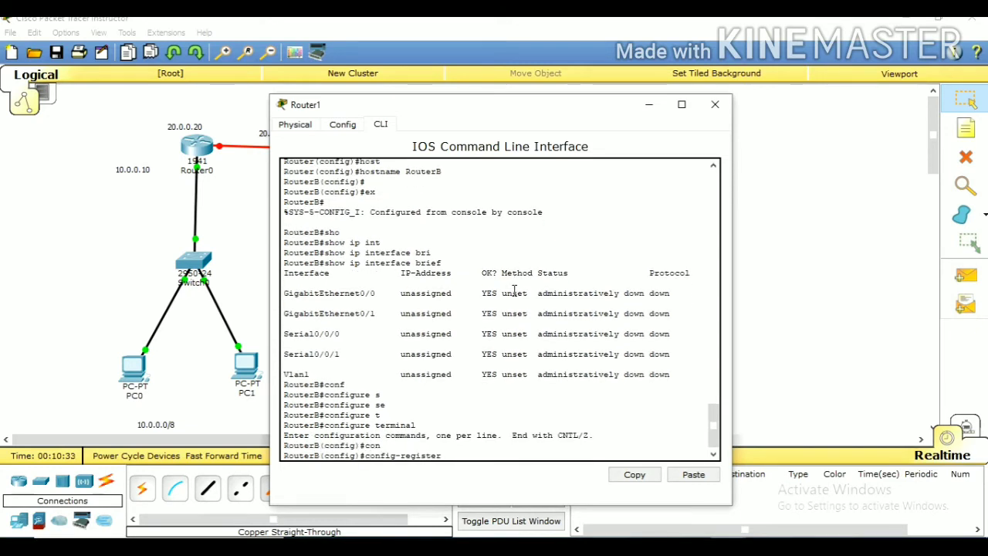
key("BackSpace")
key("BackSpace")
key("BackSpace")
key("BackSpace")
key("BackSpace")
key("BackSpace")
key("BackSpace")
key("BackSpace")
key("BackSpace")
key("BackSpace")
key("BackSpace")
key("BackSpace")
key("BackSpace")
key("BackSpace")
key("BackSpace")
key("BackSpace")
type("intr")
key("Tab")
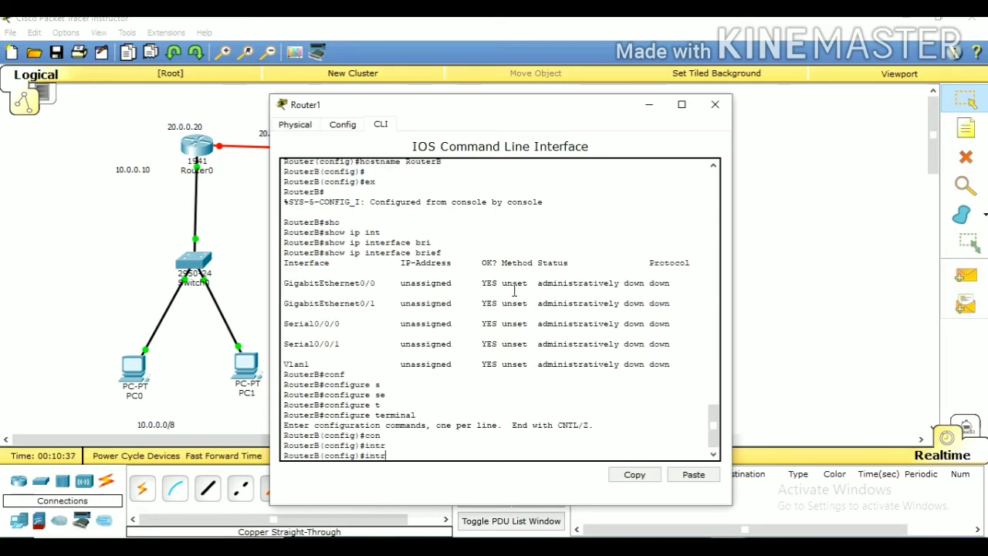
key("BackSpace")
key("Tab")
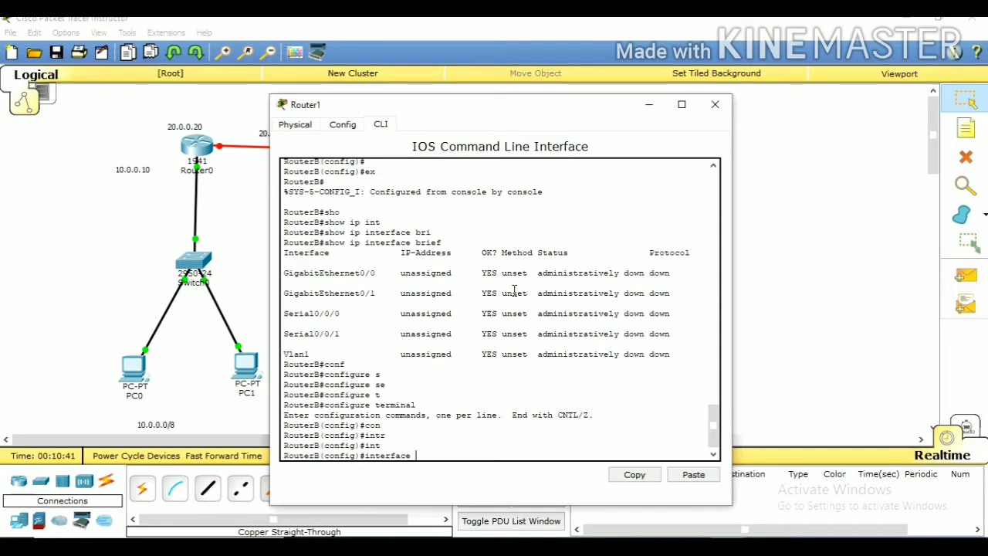
type("s")
key("Tab")
type("0/")
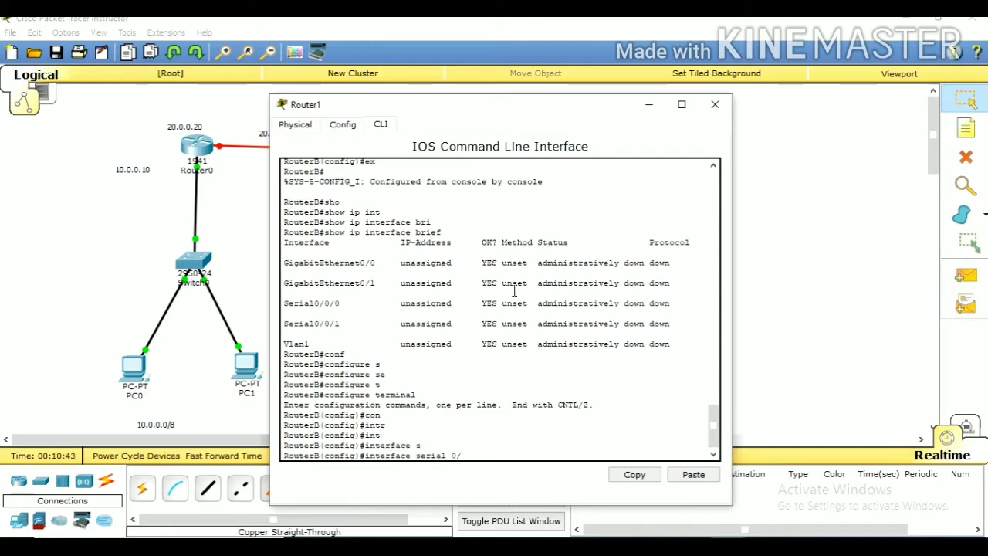
type("0/0")
key("Return")
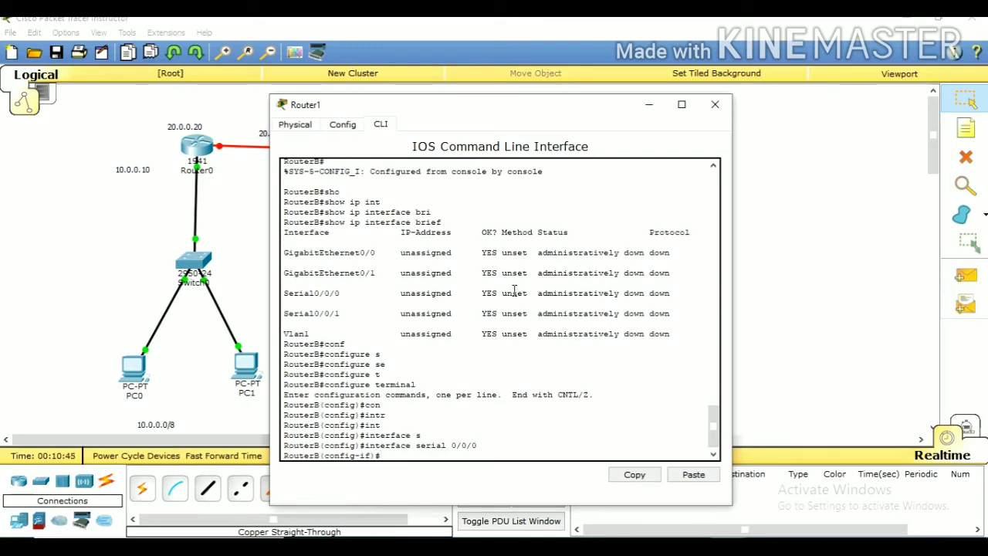
Assign IP address 20.0.0.21 with subnet mask 255.0.0.0 to RouterB's interface serial 0/0/0
type("ip add")
key("Tab")
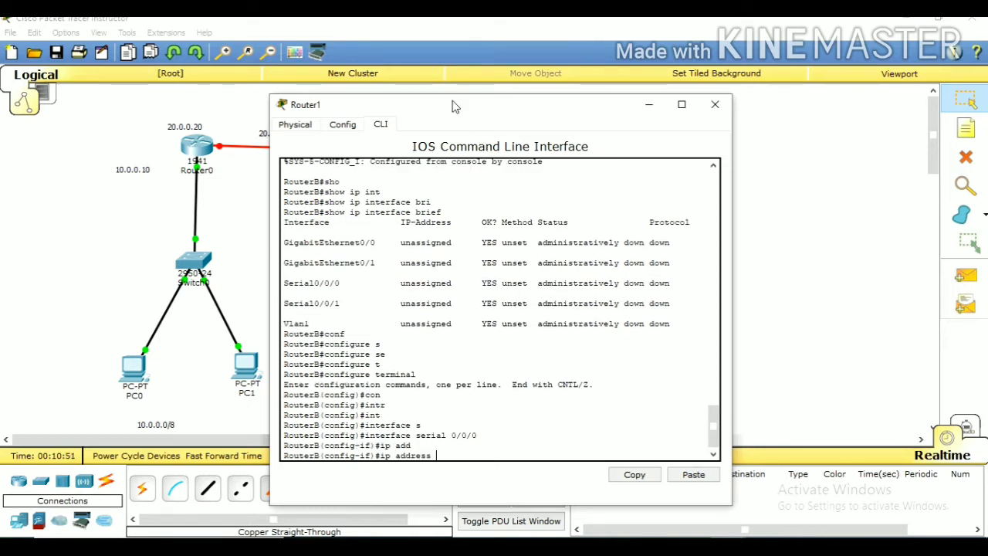
left_click_drag(455, 105, 586, 128)
left_click_drag(659, 158, 664, 113)
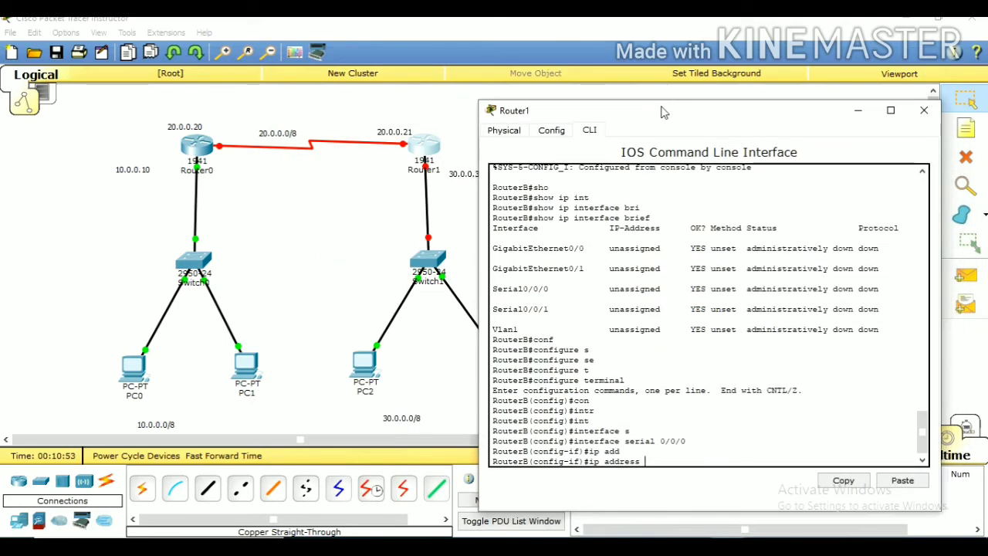
type("20.0.0.21 255.2")
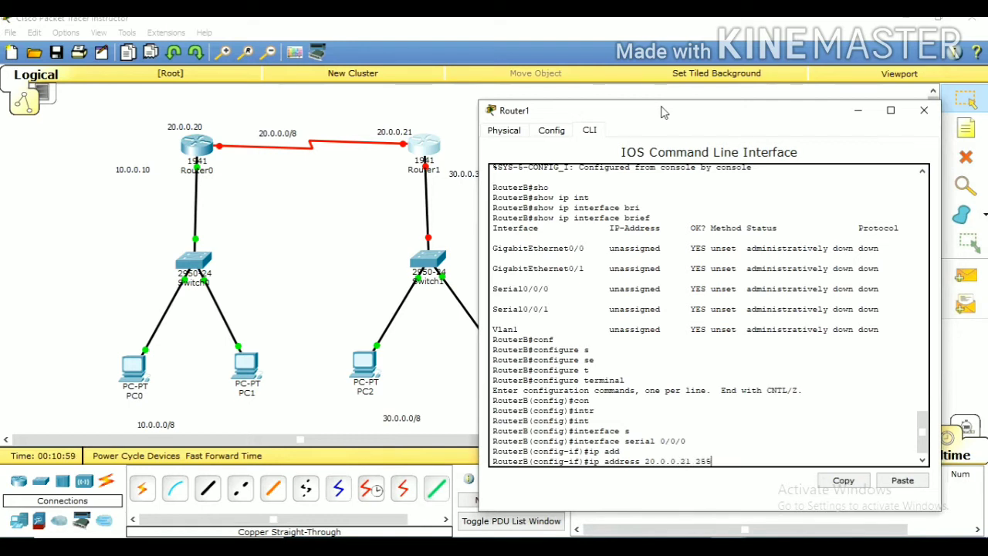
type("55")
key("BackSpace")
key("BackSpace")
key("BackSpace")
type("0.0.0")
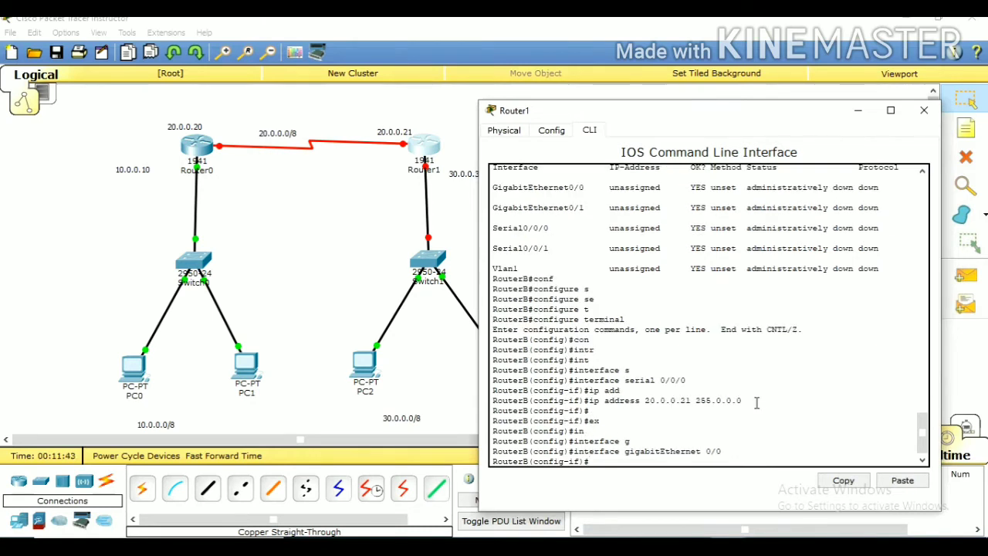
Assign IP address 30.0.0.30 with subnet mask 255.0.0.0 to RouterB's interface gigabitEthernet 0/0
type("ip add")
key("Tab")
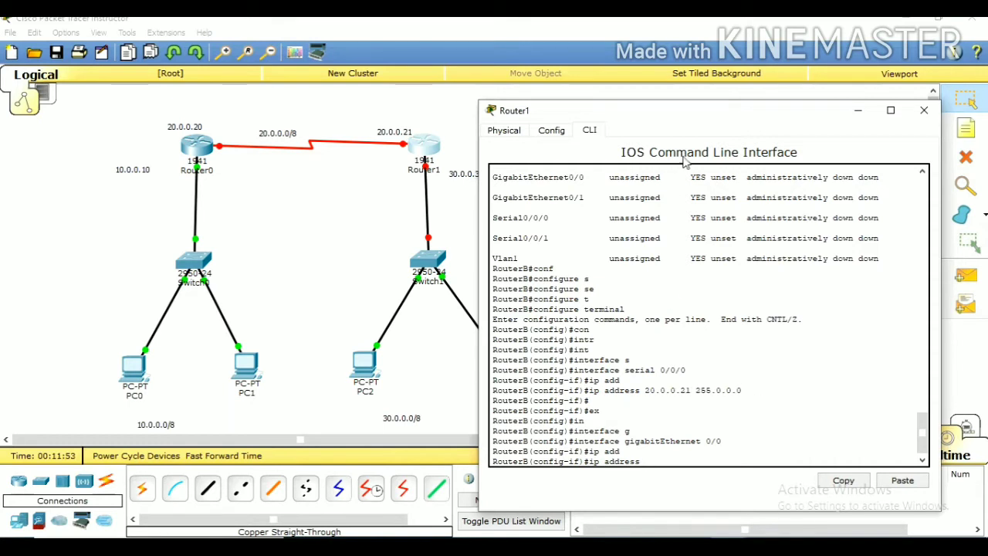
left_click_drag(664, 114, 684, 114)
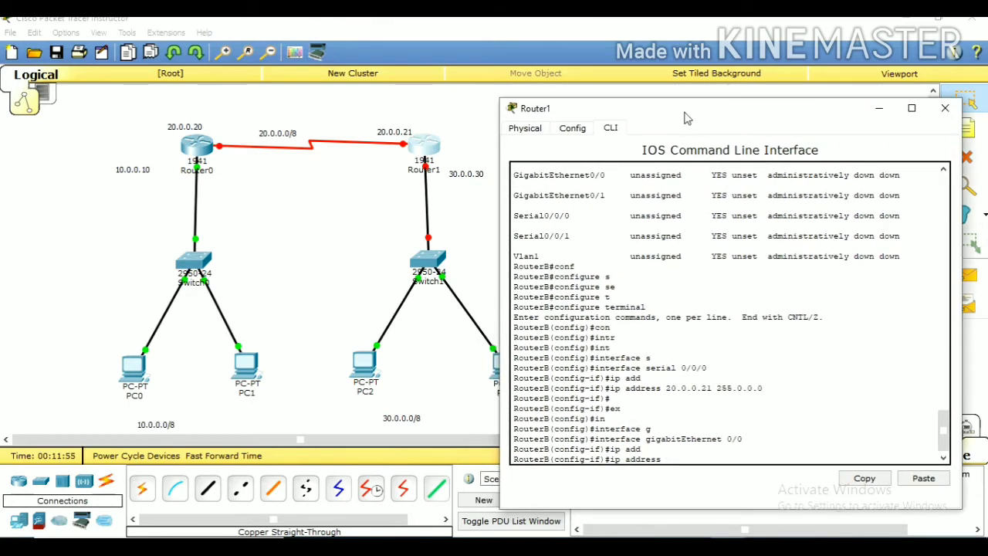
type("30.0.0.30 255.0.0.0")
key("Return")
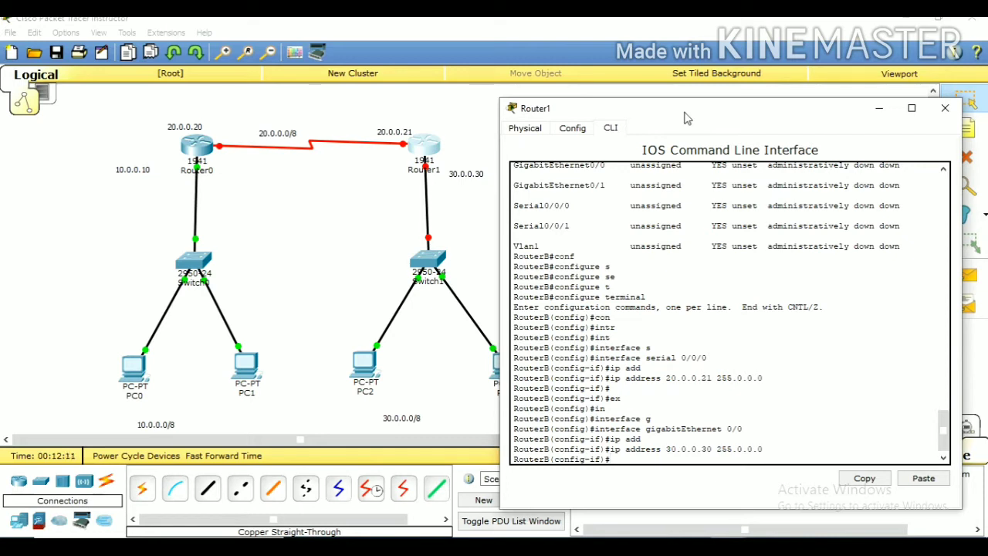
Enable RouterB's interface gigabitEthernet 0/0 with no shutdown
type("no sh")
key("Tab")
key("Return")
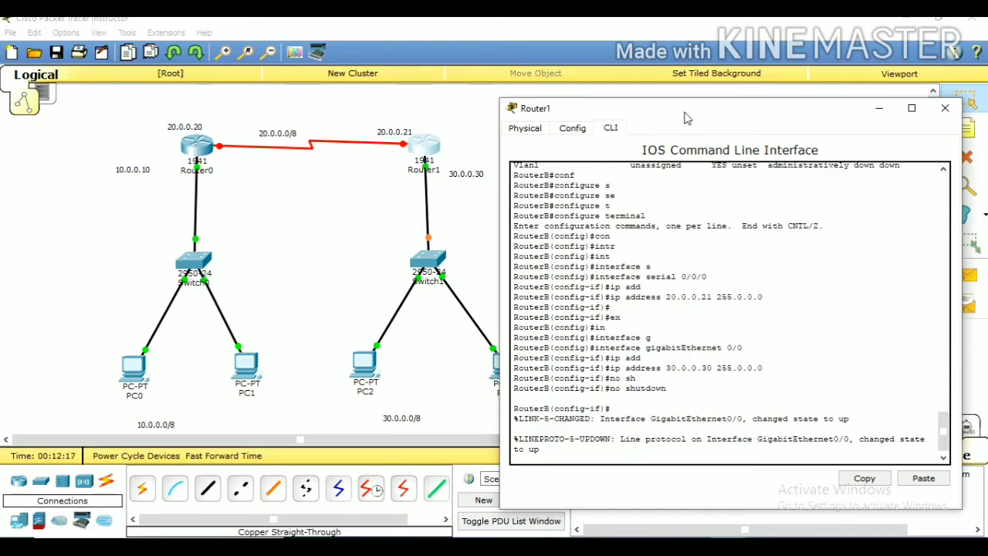
key("Return")
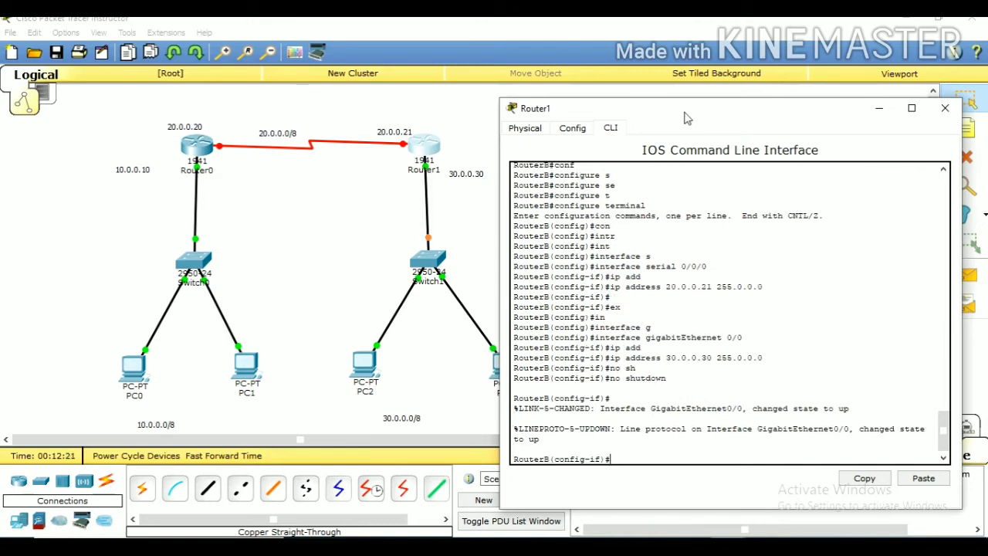
key("Return")
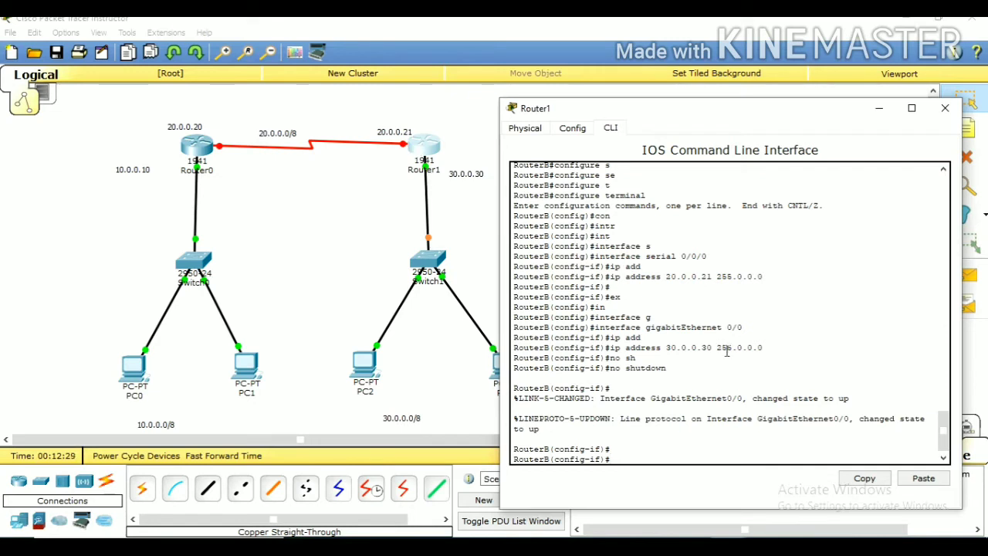
Leave the gigabitEthernet 0/0 configuration and return to the configuration of RouterB's interface serial 0/0/0
type("ex")
key("Return")
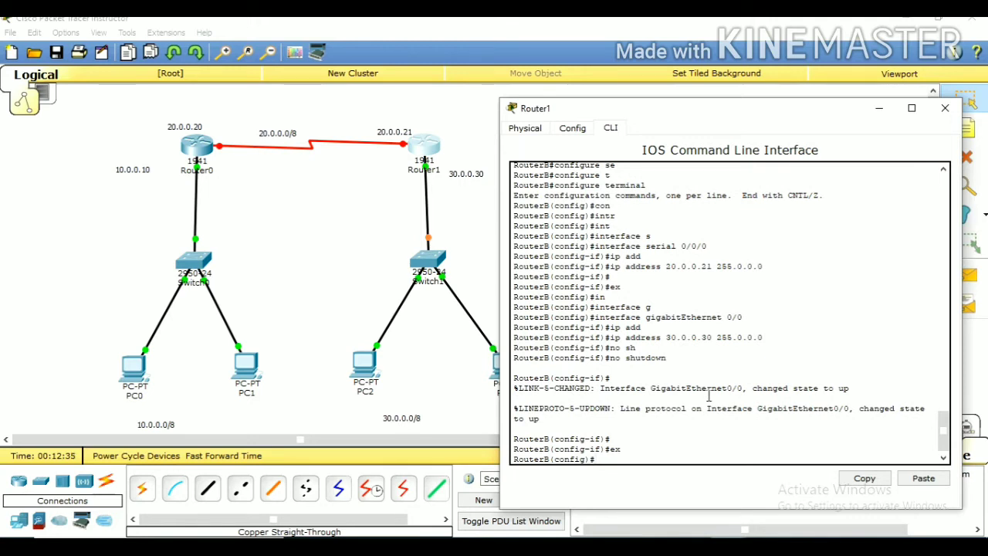
type("int")
key("Tab")
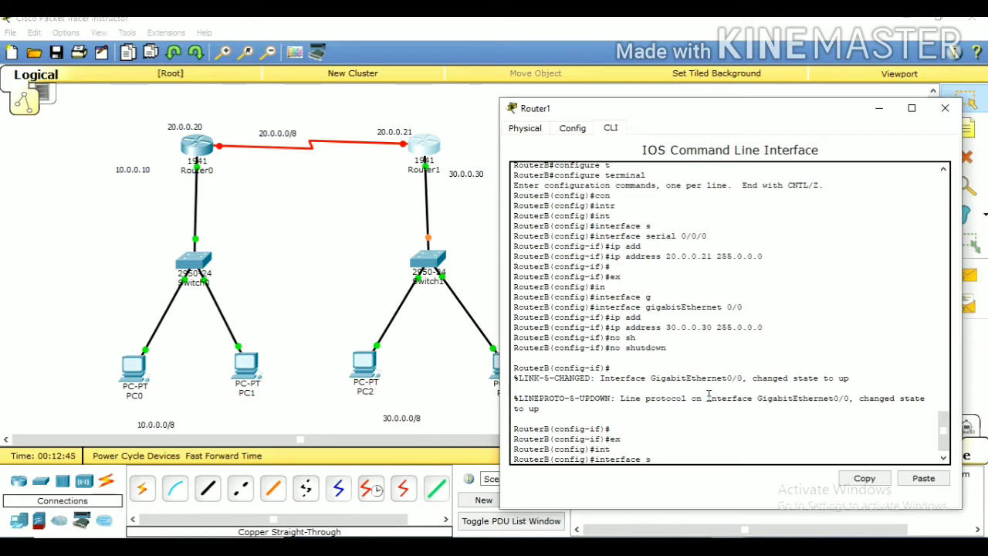
type("s")
key("Tab")
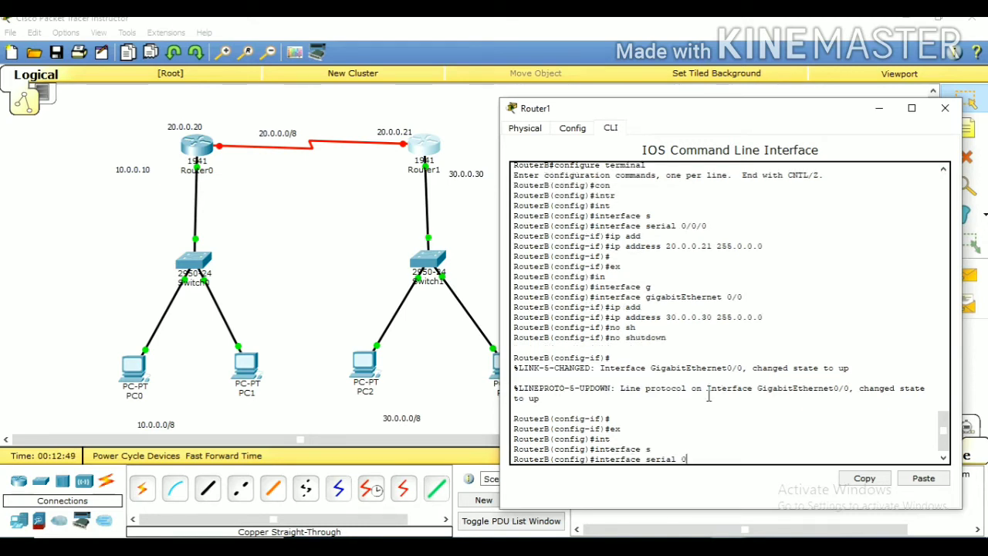
type("0//0")
key("BackSpace")
key("BackSpace")
type("0")
key("BackSpace")
type("0")
key("Return")
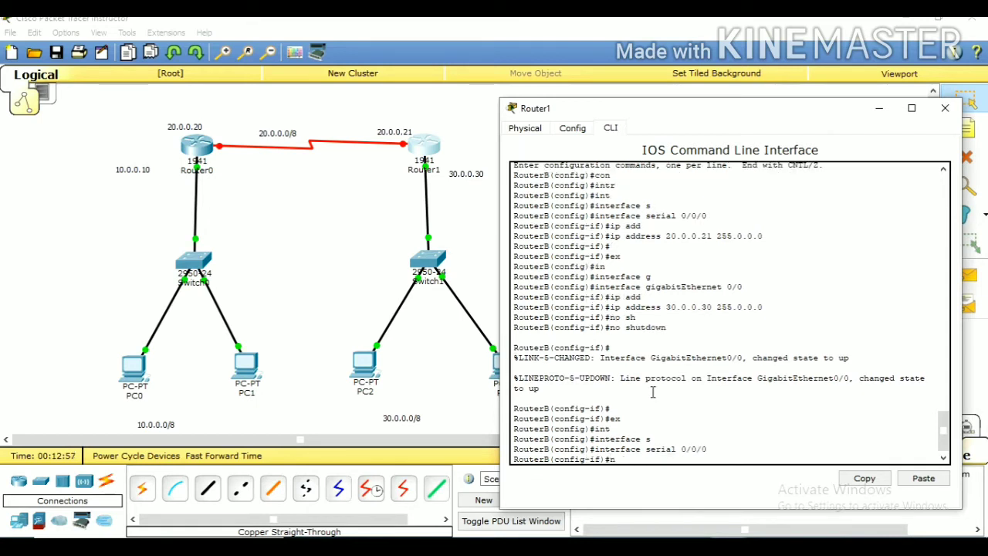
Enable RouterB's interface serial 0/0/0 with no shutdown
type("no sh")
key("Tab")
key("Return")
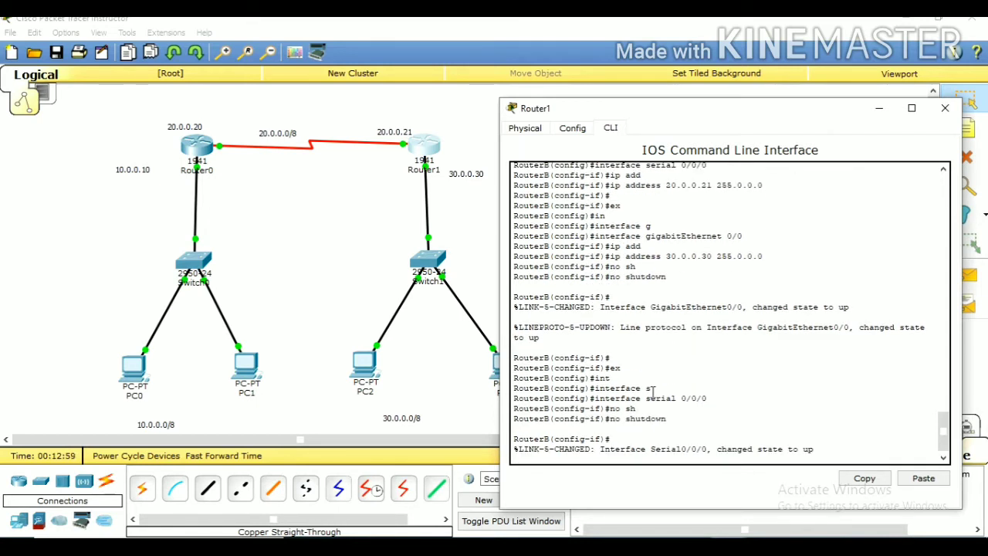
key("Return")
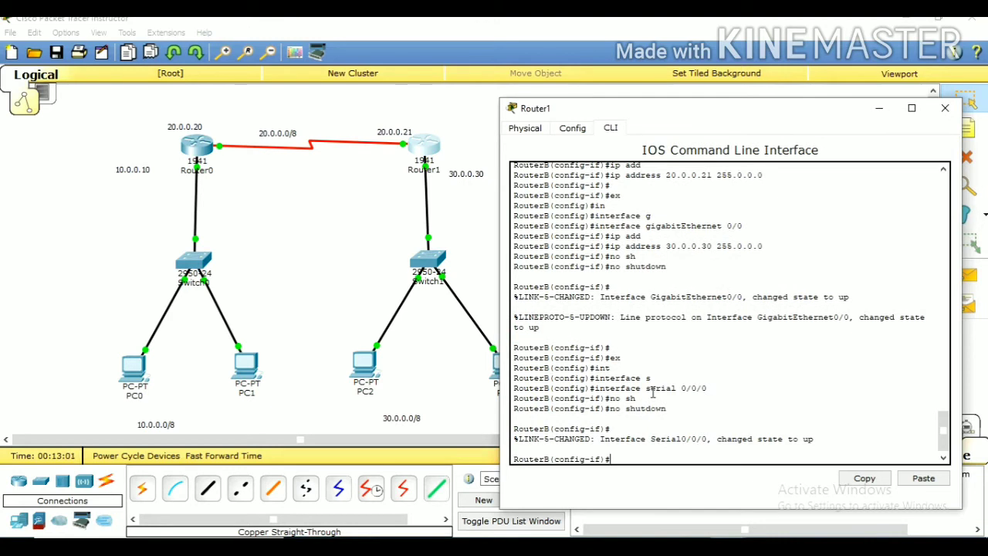
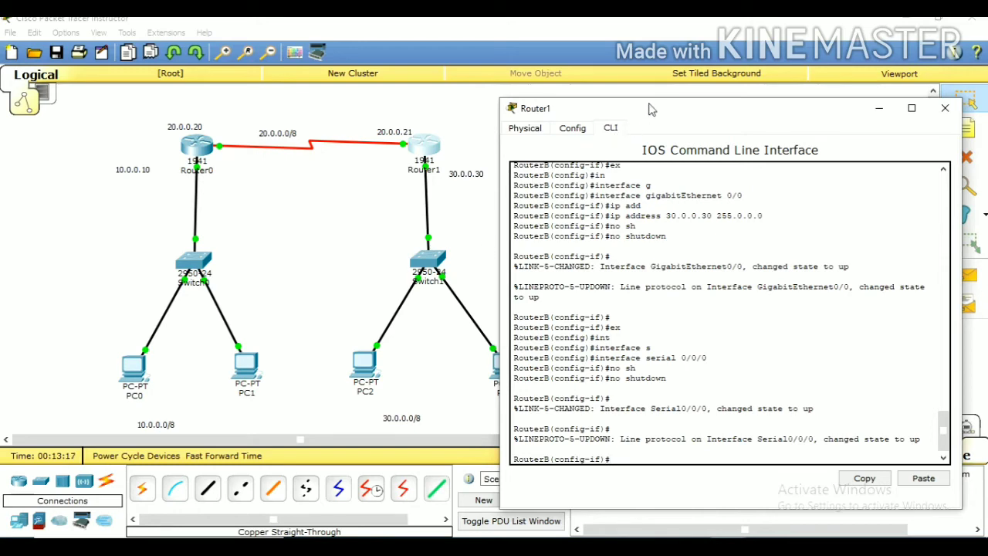
Set PC0's static IP address to 10.0.0.2 in its IP configuration
left_click_drag(624, 112, 627, 86)
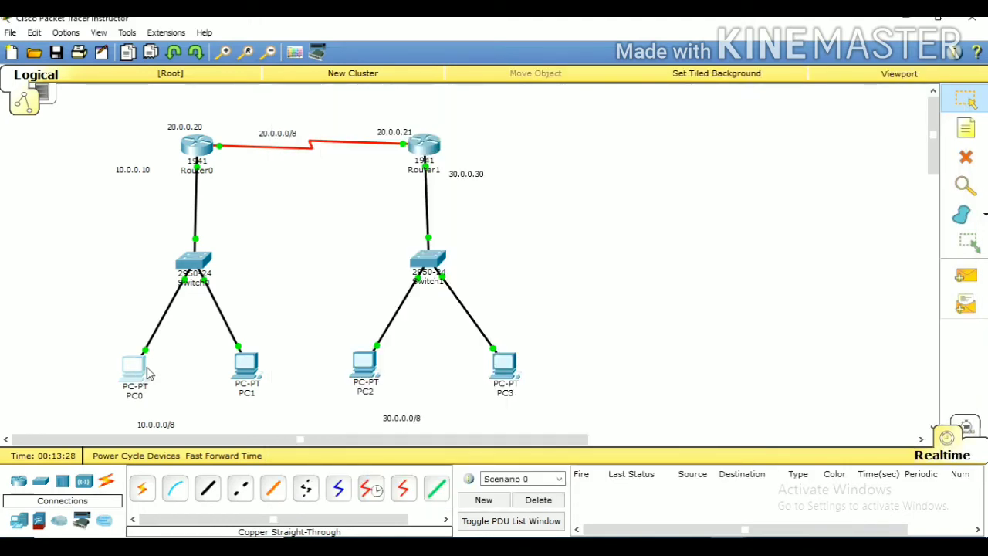
left_click(147, 370)
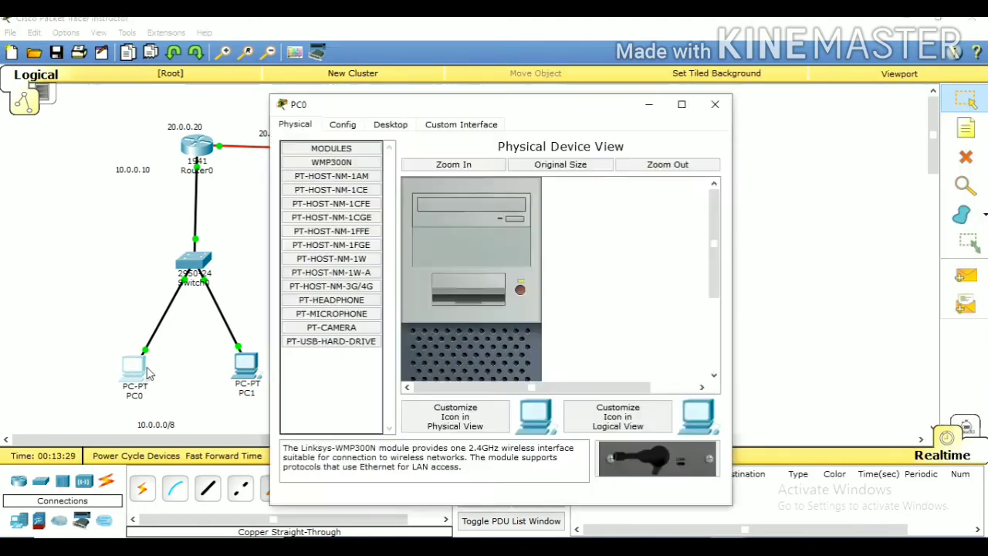
left_click(344, 128)
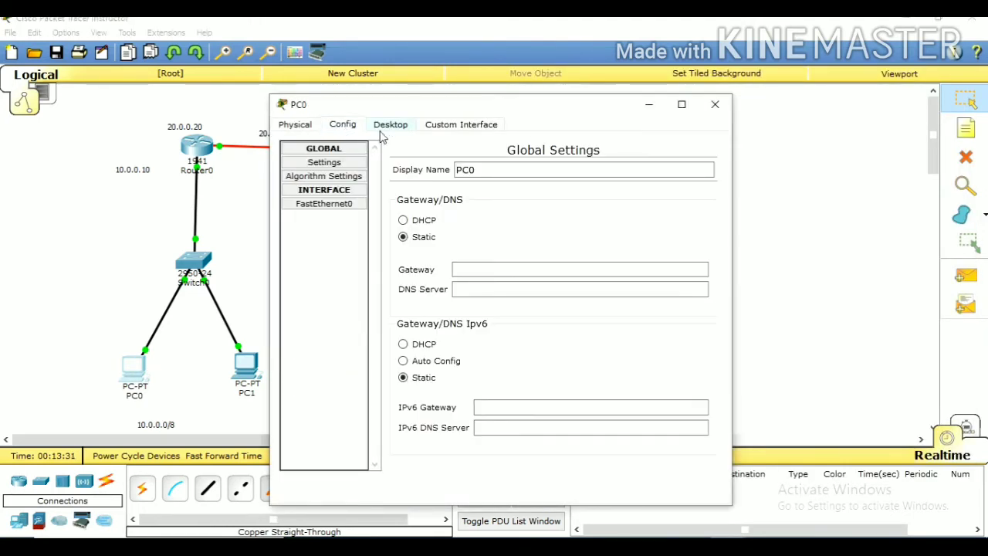
left_click(382, 127)
left_click(321, 183)
left_click(413, 208)
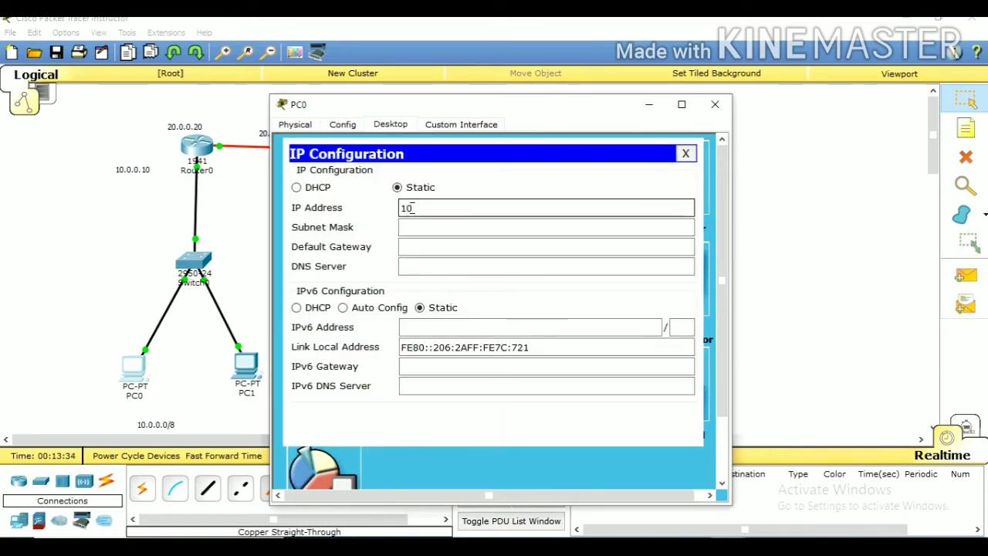
type("10.0.0.2")
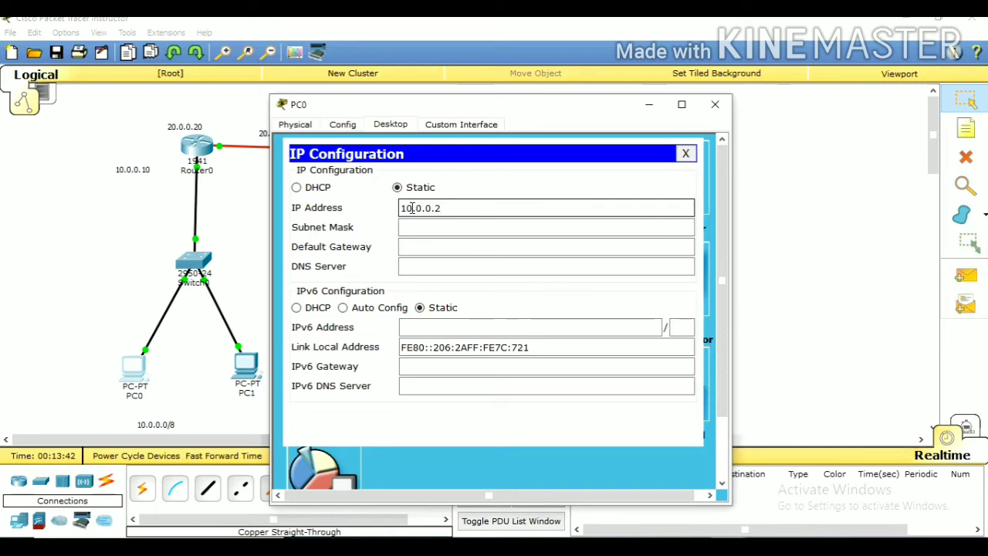
Give PC0 subnet mask 255.0.0.0 and default gateway 10.0.0.10, and close its window
key("Tab")
key("Tab")
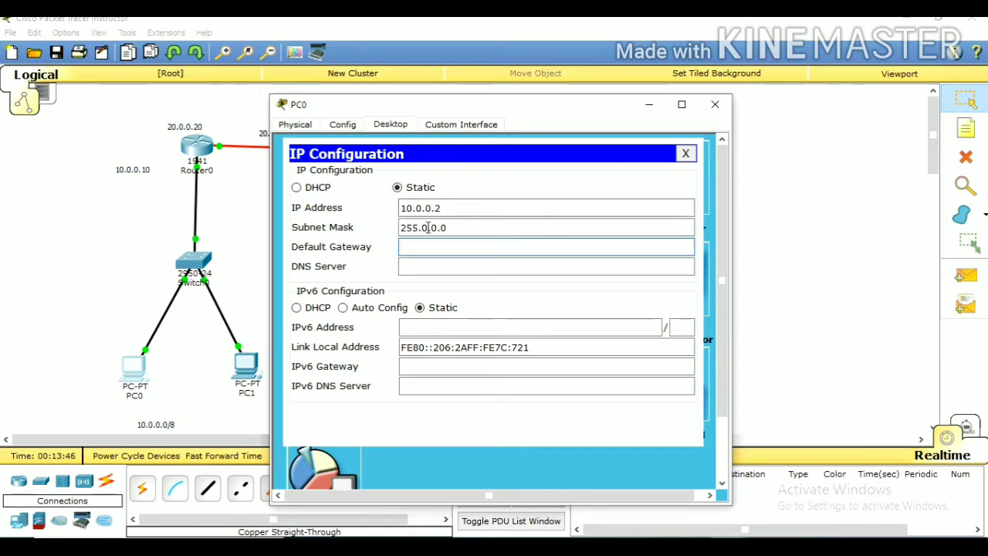
type("10.0.0.10")
left_click(686, 153)
left_click(714, 105)
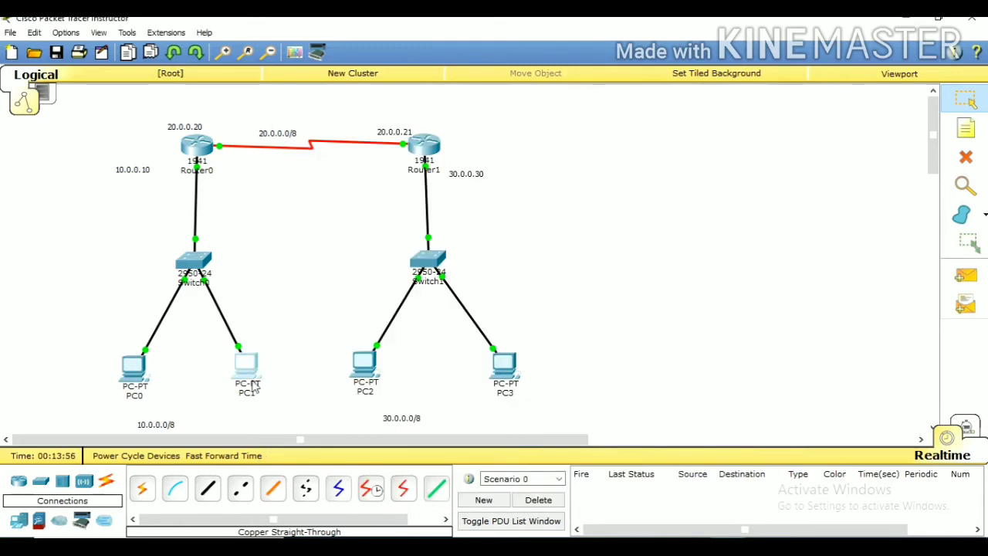
Set PC1's static IP address to 10.0.0.3 in its IP configuration
left_click(249, 374)
left_click(390, 125)
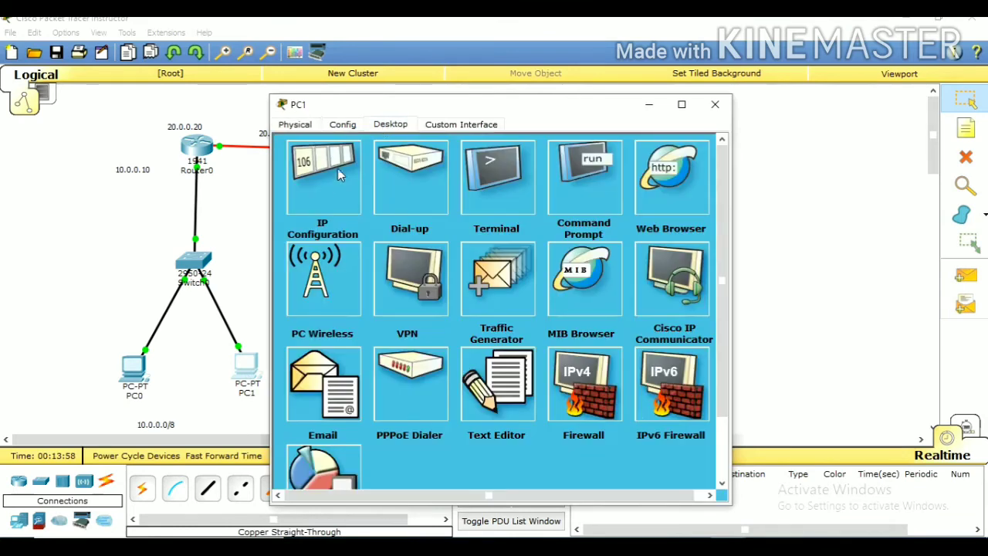
left_click(324, 179)
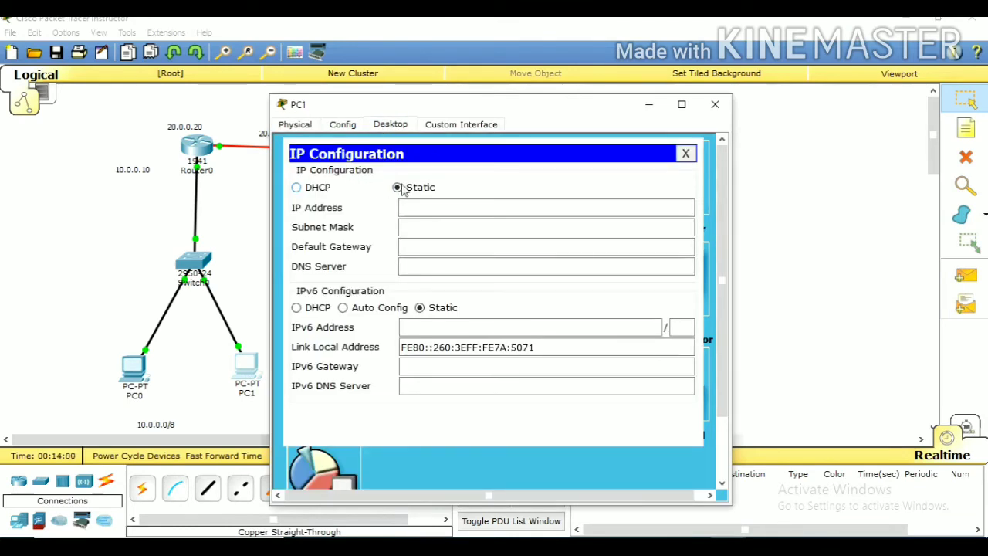
left_click(410, 209)
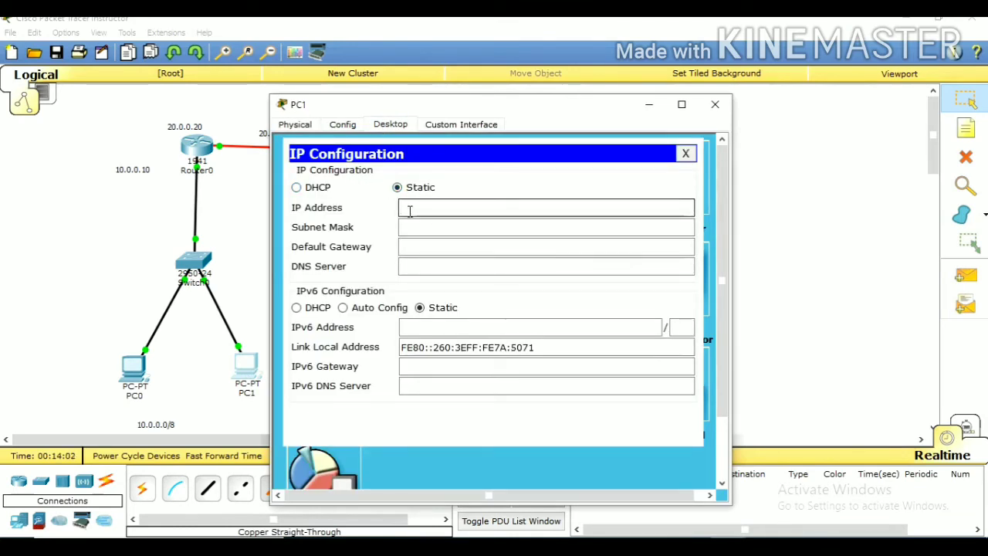
type("10.0.0.")
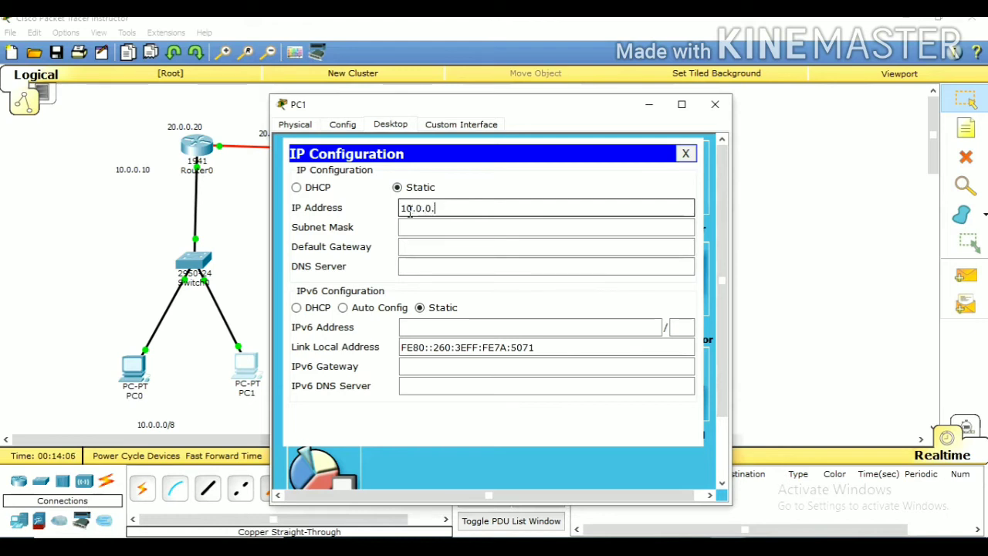
type("3")
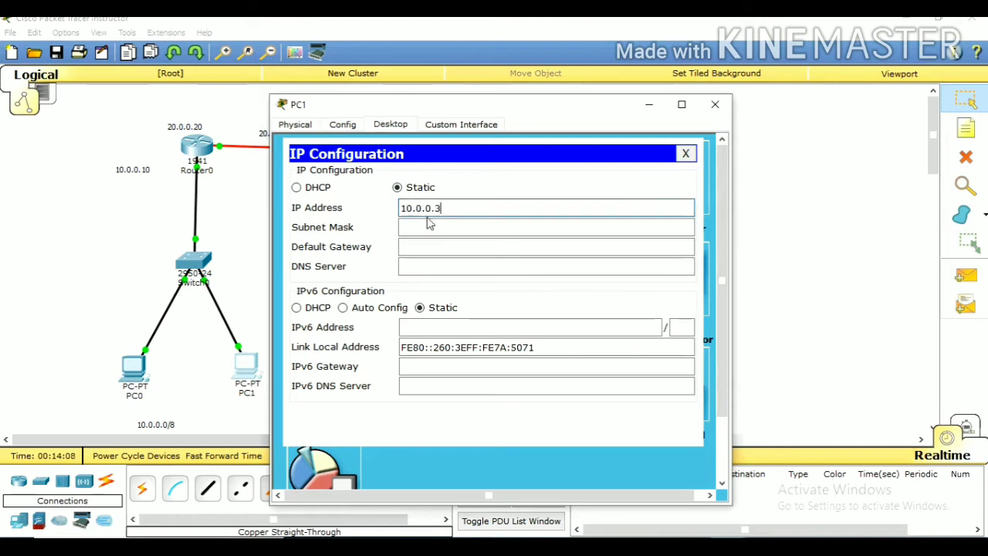
Give PC1 subnet mask 255.0.0.0 and default gateway 10.0.0.10, and close its window
left_click(430, 224)
key("Tab")
type("10.0.0.10")
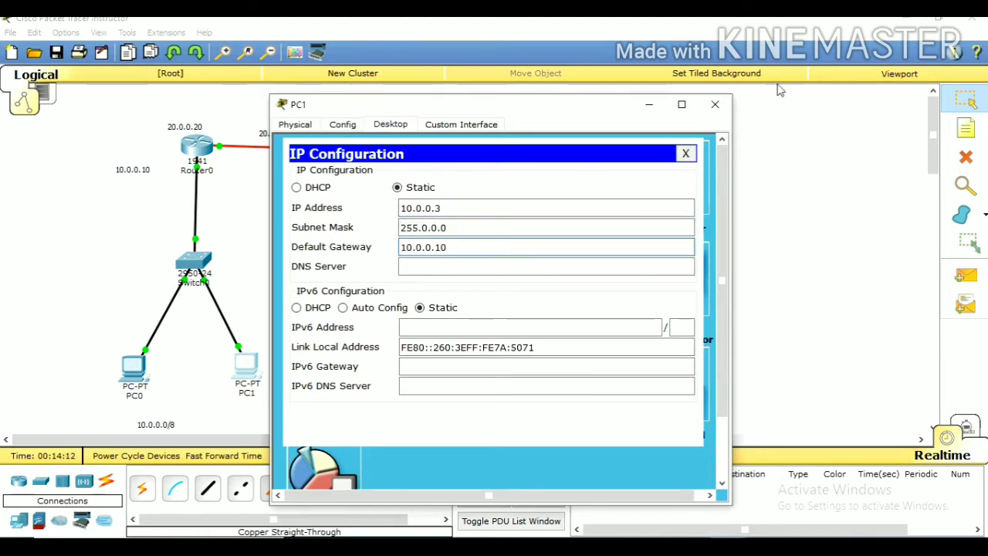
left_click(684, 154)
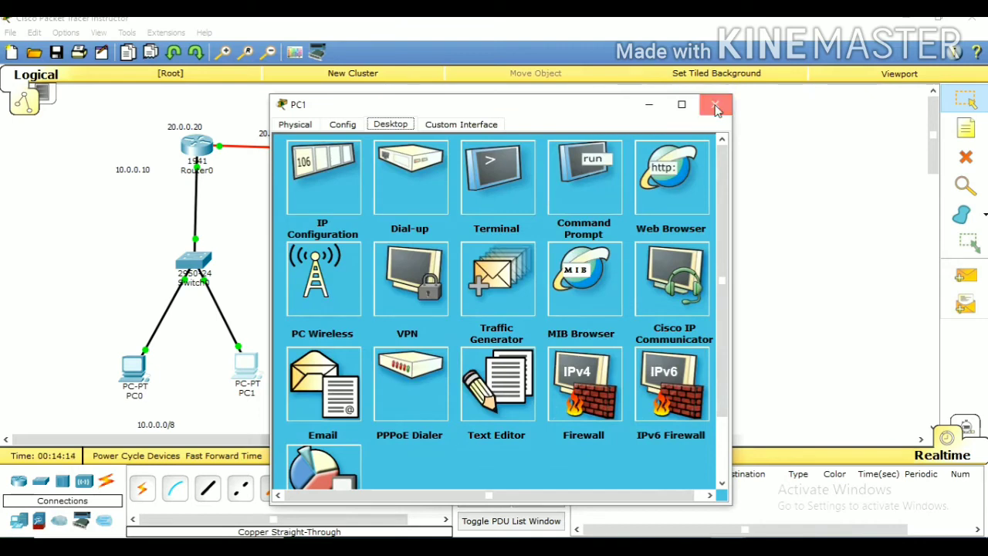
left_click(715, 105)
Check PC0's IP settings by running ipconfig in its Command Prompt
left_click(140, 370)
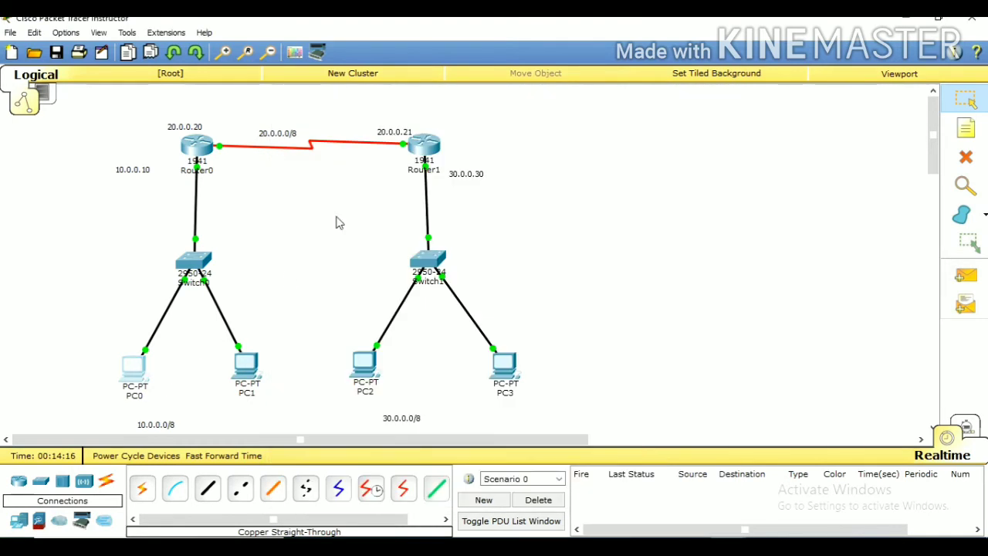
left_click(138, 375)
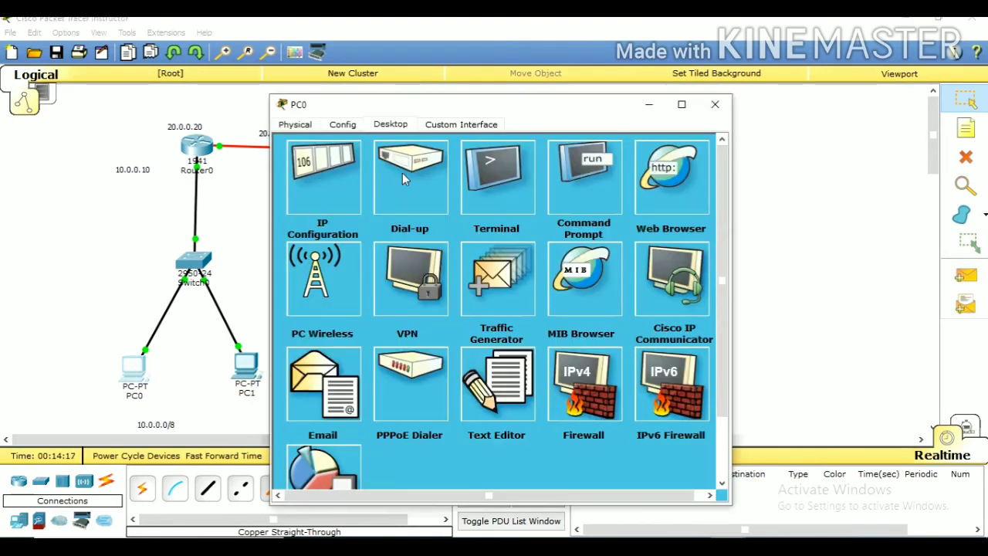
left_click(481, 175)
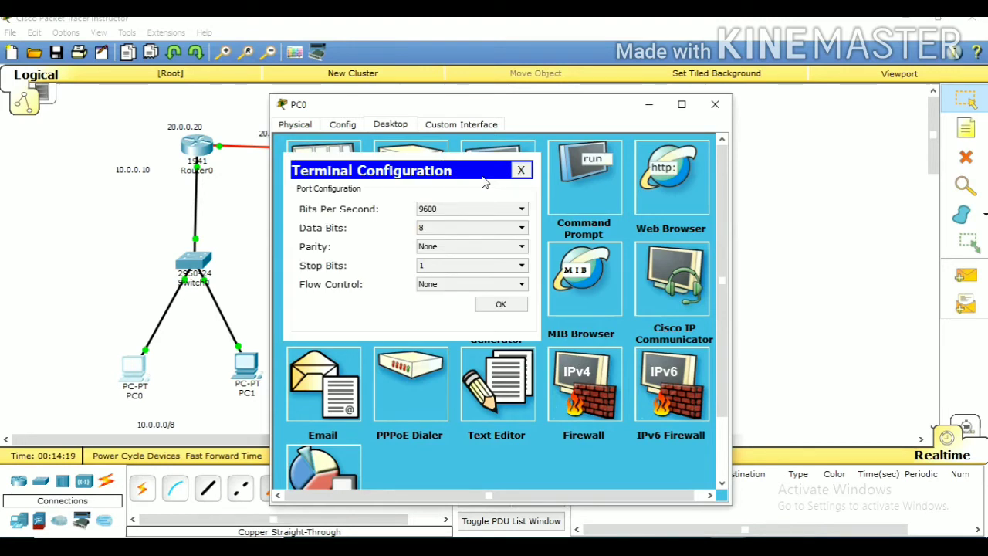
left_click(521, 169)
left_click(577, 171)
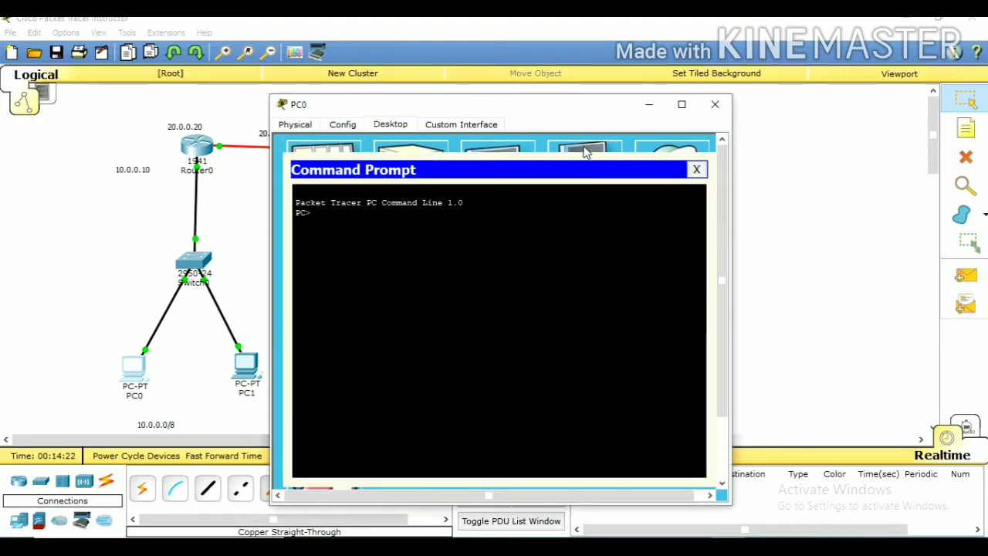
type("ipconfig")
key("Return")
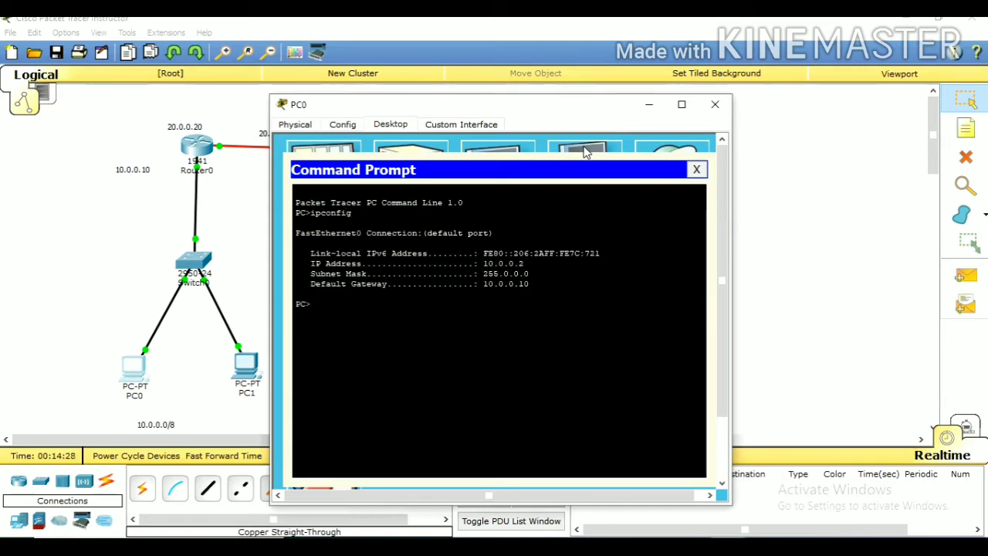
Test PC0's connection to PC1 by pinging 10.0.0.3, stop the ping early and close PC0's window
type("10")
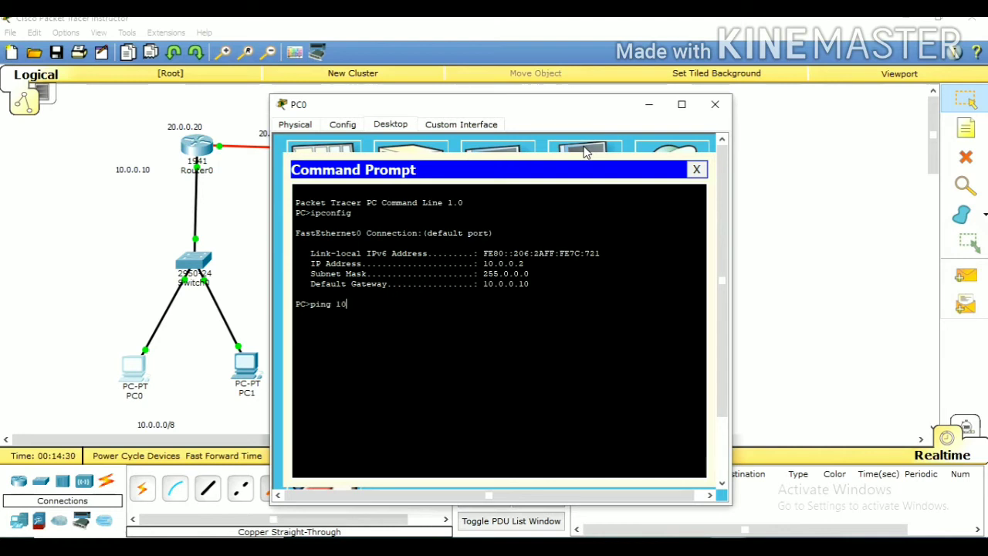
type(".0.0.3")
key("Return")
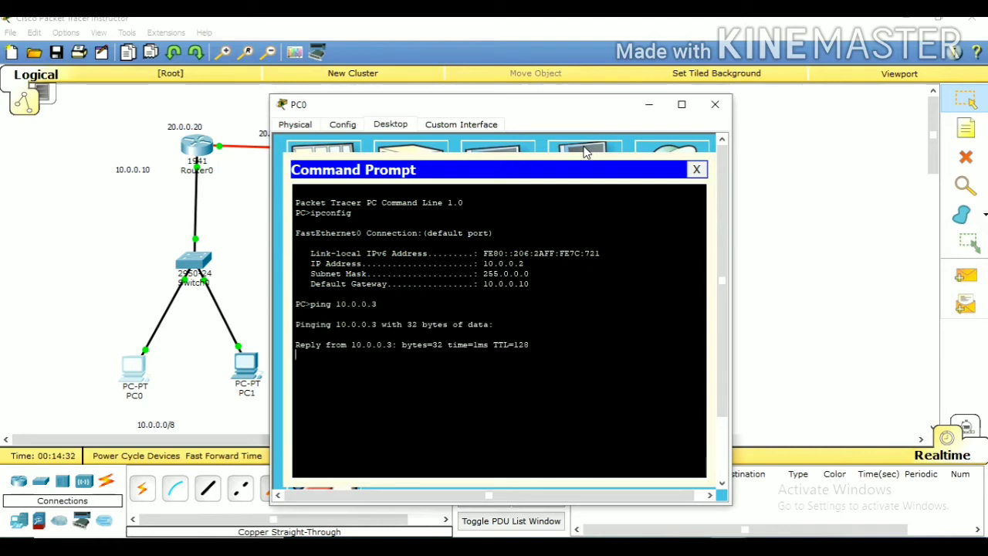
key("ctrl+c")
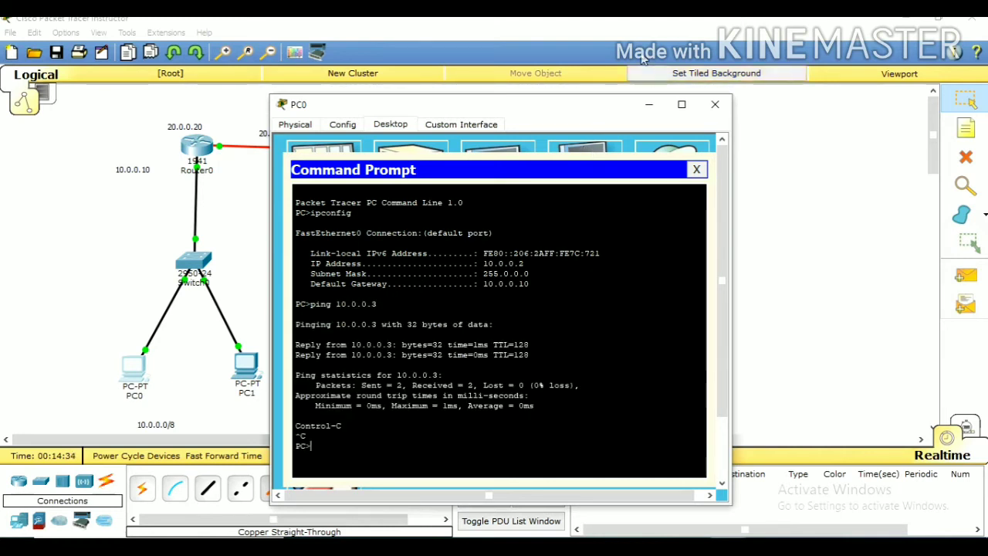
left_click_drag(506, 113, 640, 87)
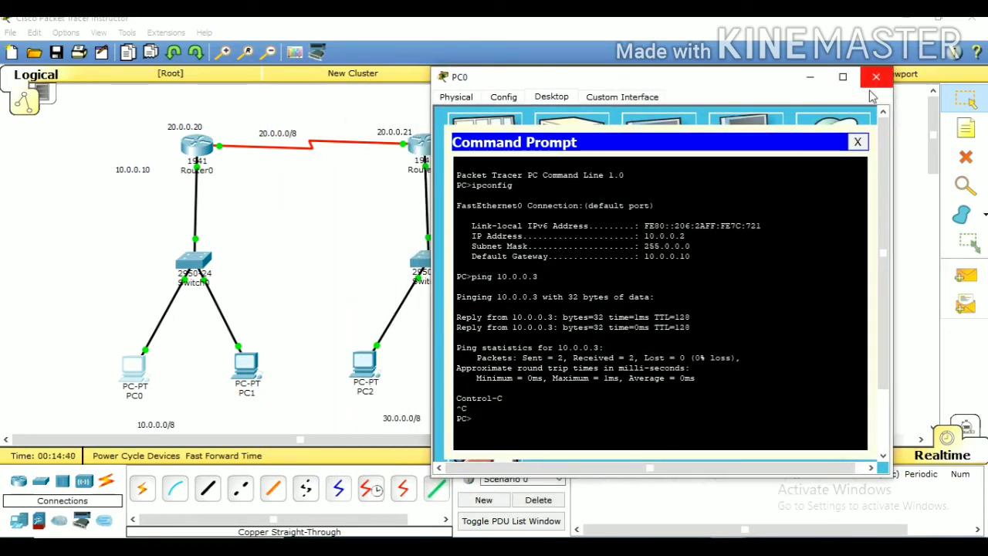
left_click(857, 142)
left_click(876, 78)
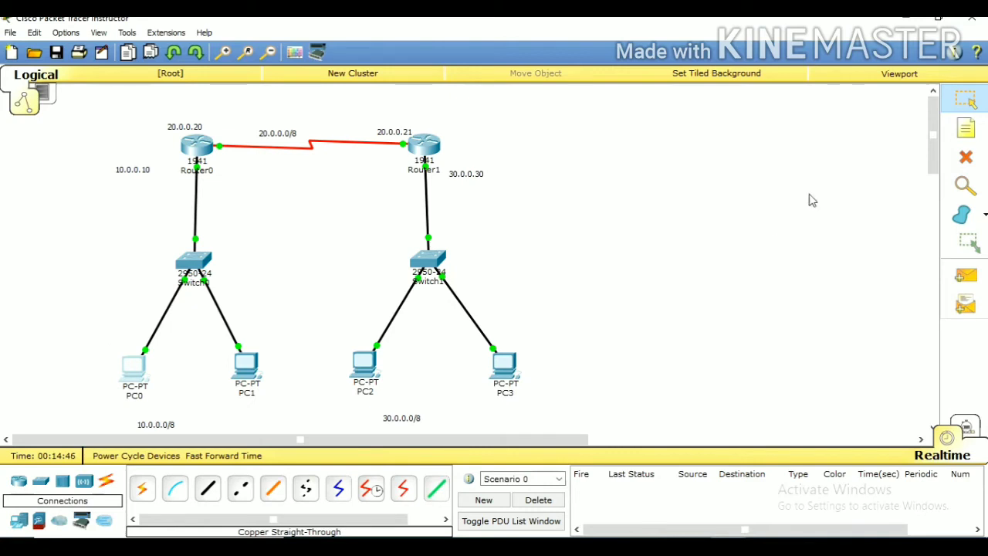
Add a text note reading 10.0.0.2 beside PC0 in the workspace
left_click(965, 128)
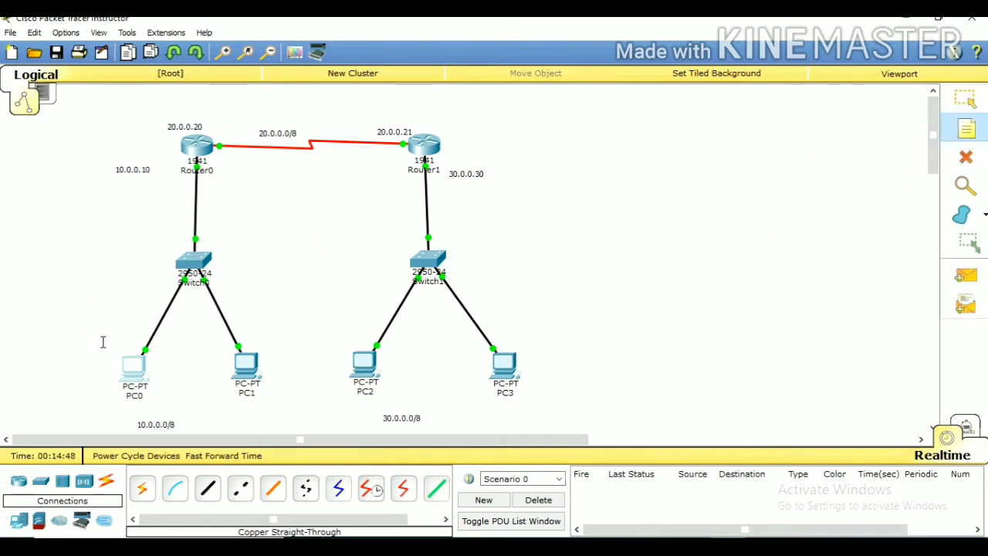
left_click(38, 360)
type("10")
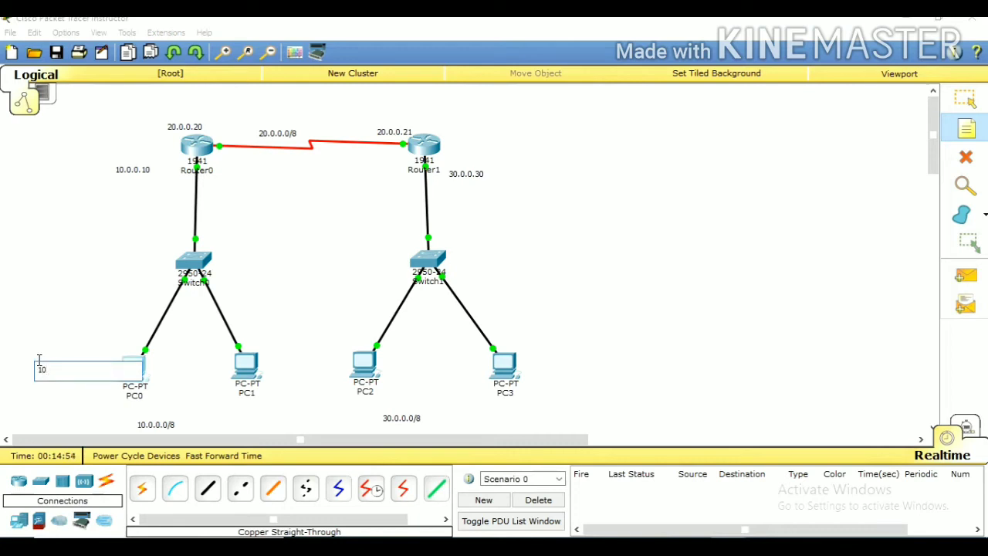
type(".0")
key("Return")
type("0")
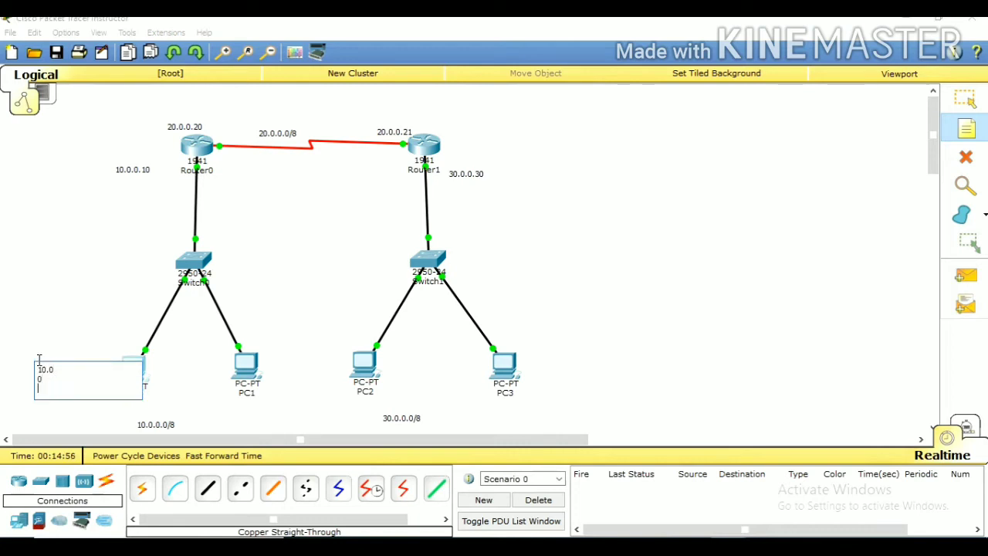
key("BackSpace")
key("BackSpace")
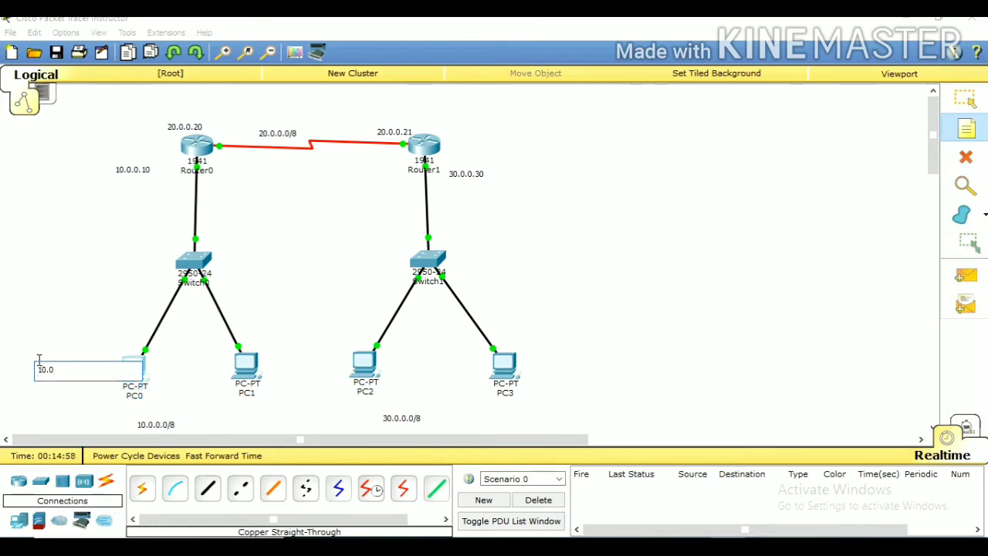
type(".")
key("Return")
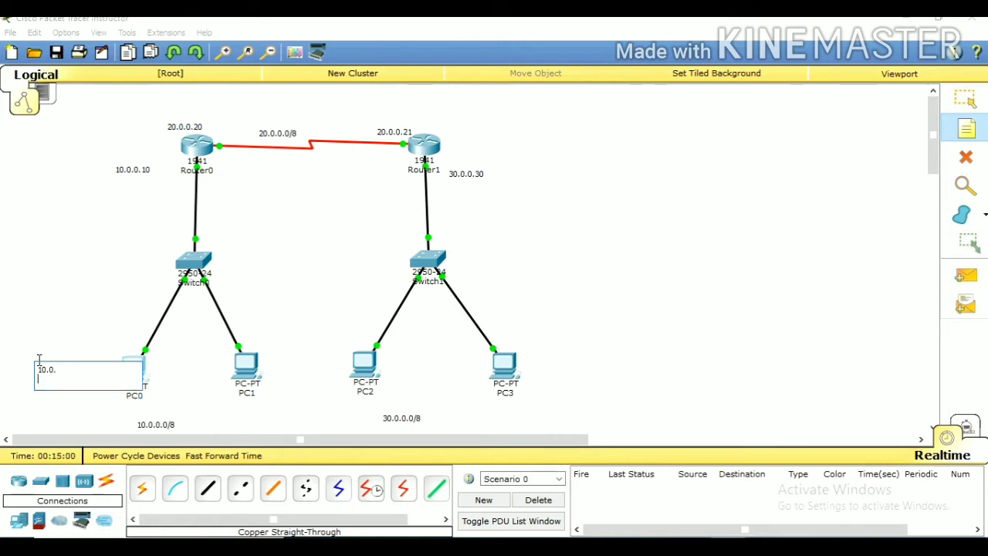
key("BackSpace")
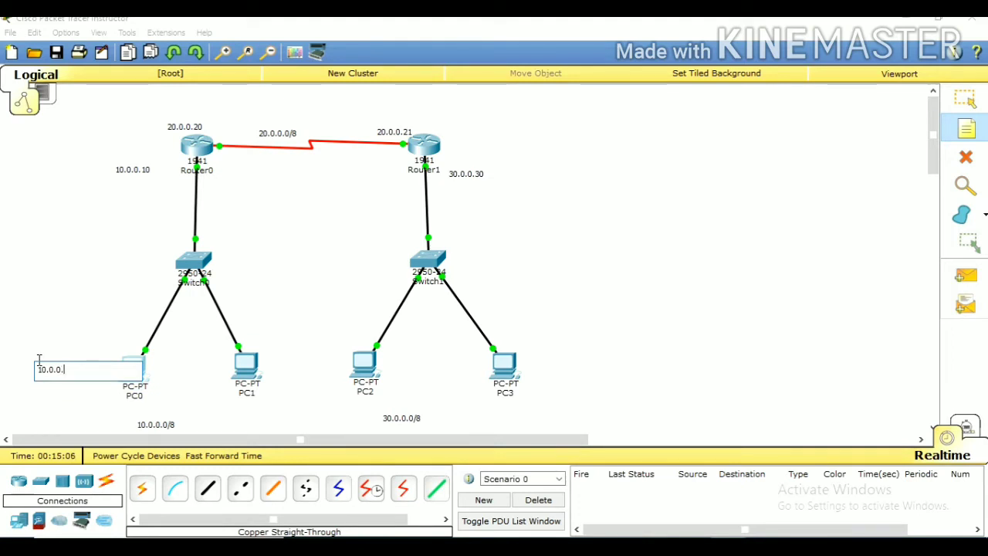
Add a text note reading 10.0.0.3 beside PC1, just above and left of its icon
left_click(209, 353)
left_click(192, 342)
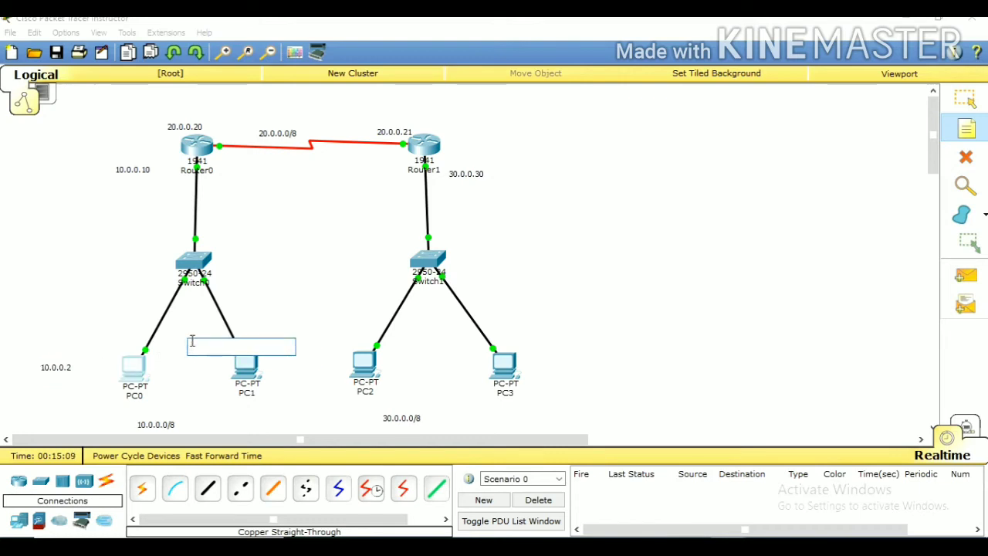
type("10.0.")
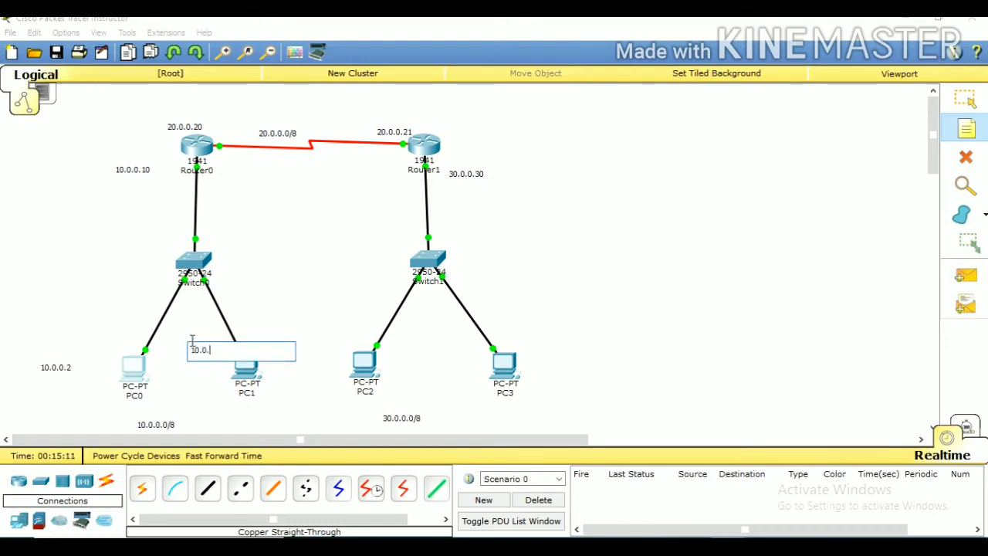
type("0.3")
Add a text note reading 30.0.0.4 beside PC2, just above and left of its icon
left_click(388, 327)
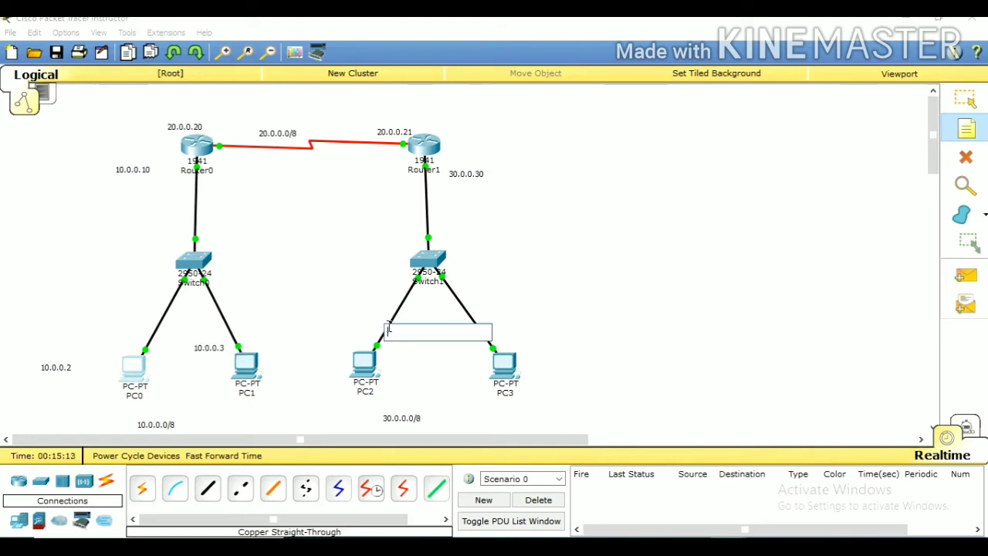
left_click(332, 340)
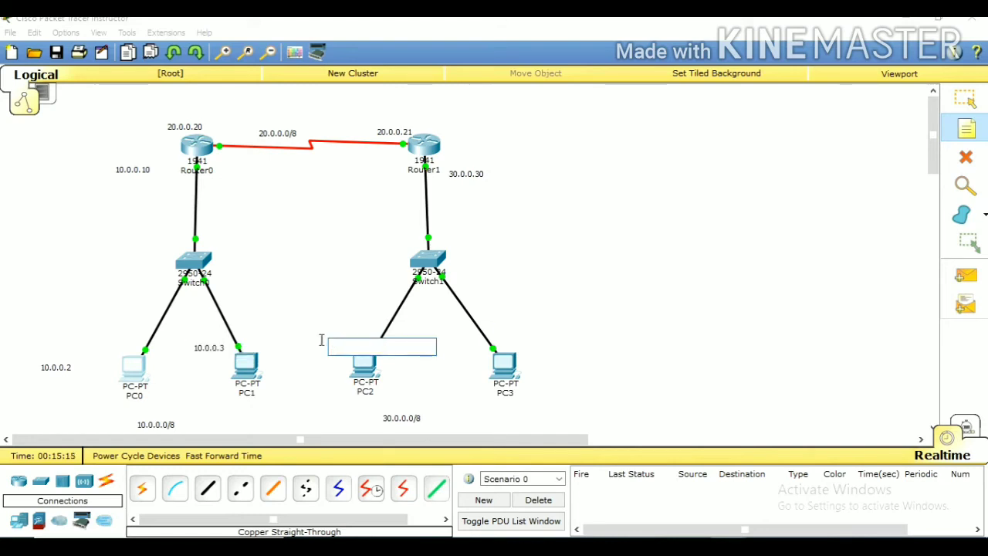
left_click(321, 341)
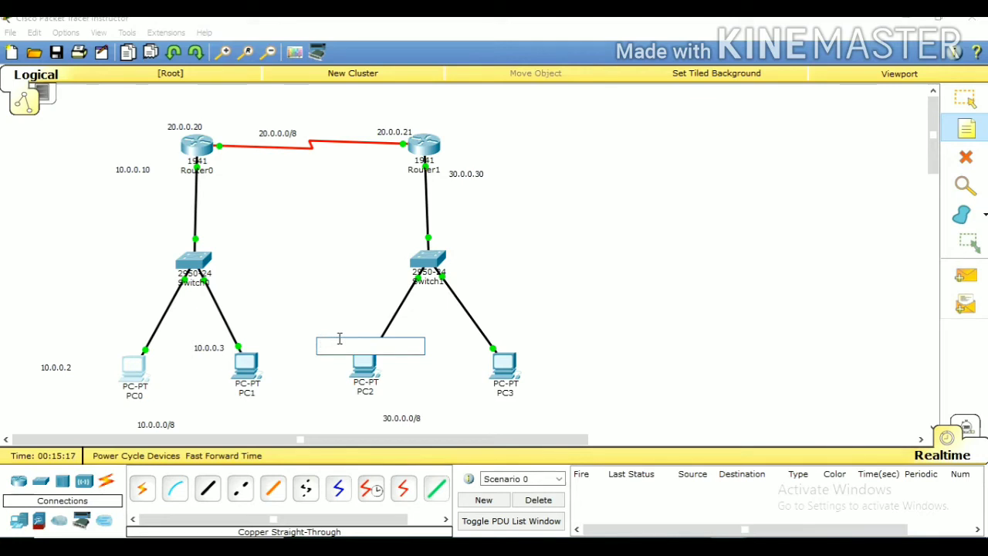
type("30.0.0.4")
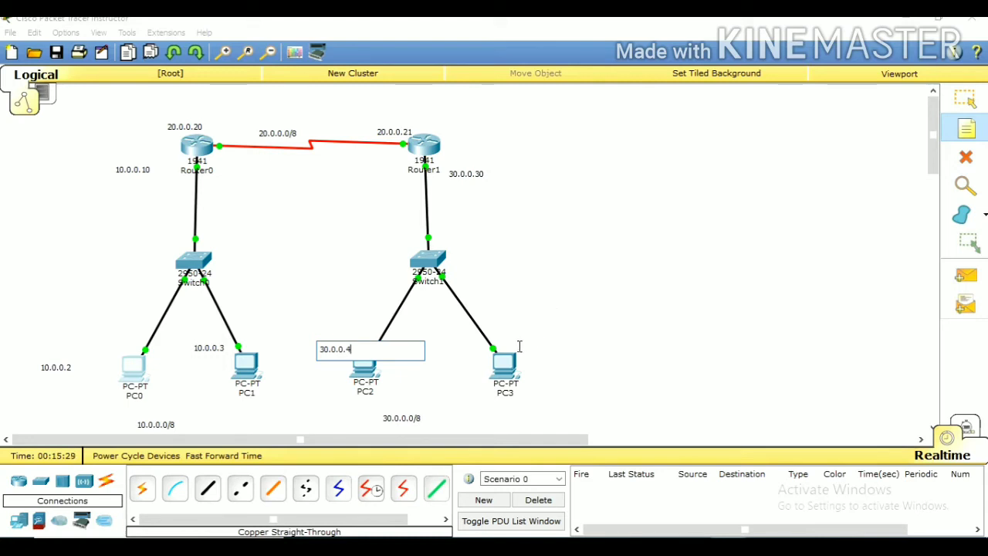
Add a text note reading 30.0.0.5 just above and right of PC3's icon, and leave note placement
left_click(512, 337)
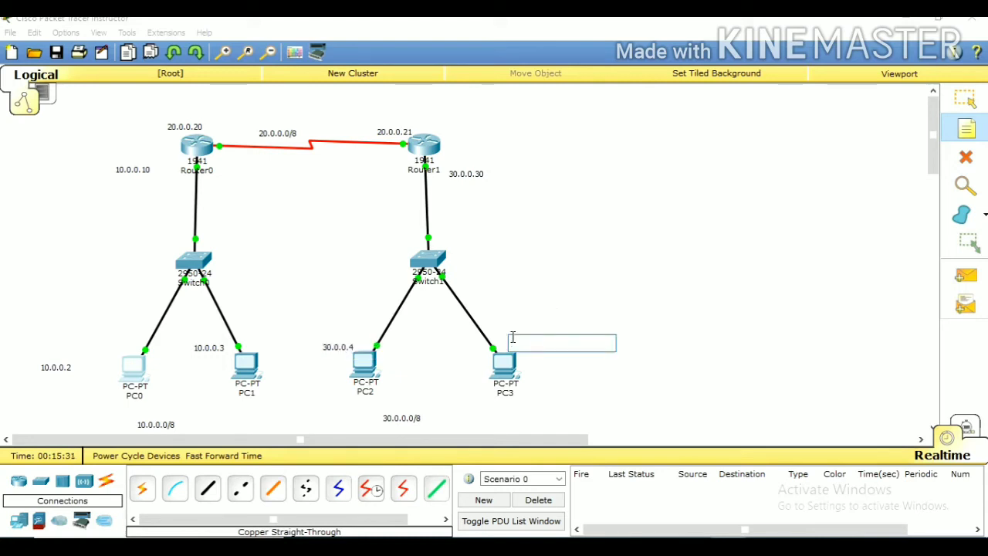
type("30.")
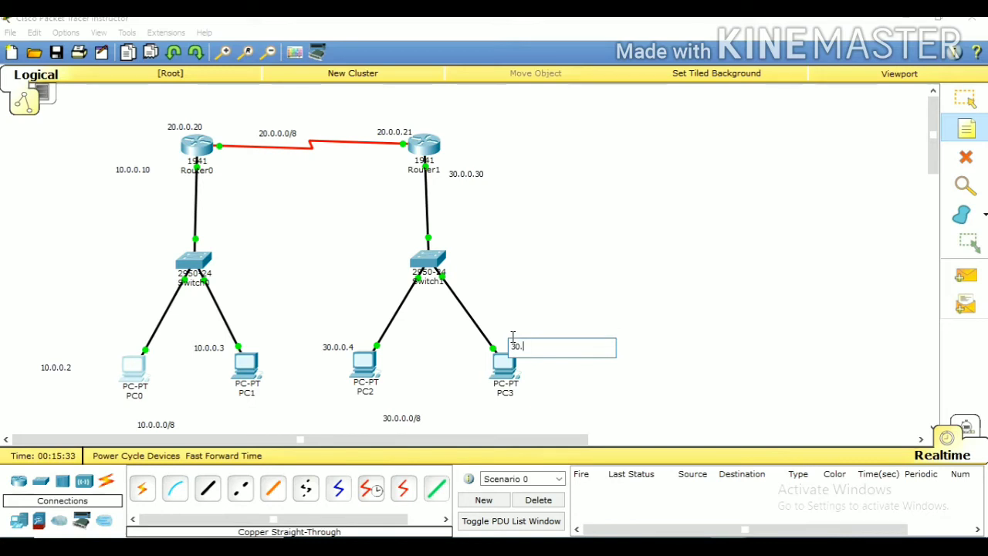
type("0.0.5")
left_click(365, 372)
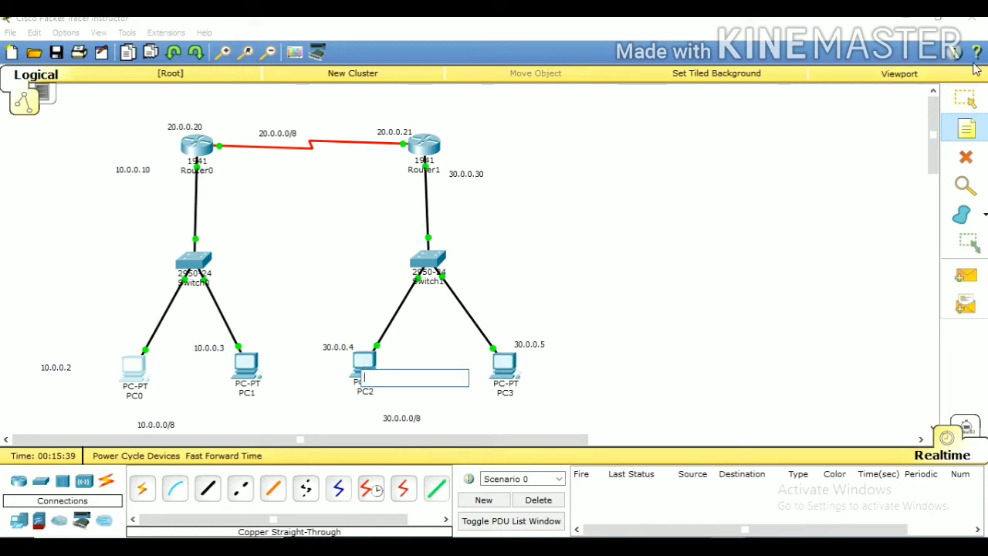
key("Escape")
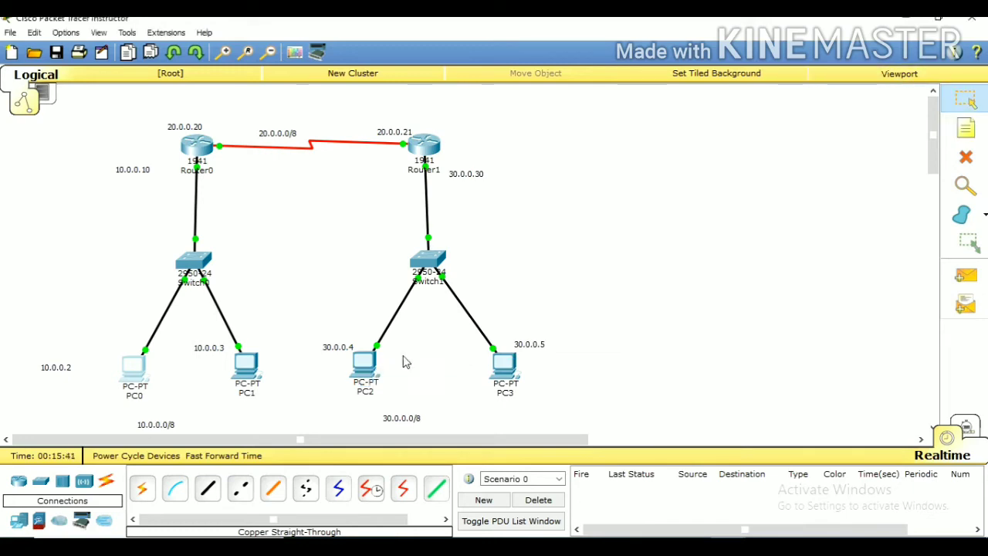
Set PC2's static IP address to 30.0.0.4 with the default subnet mask 255.0.0.0
left_click(365, 363)
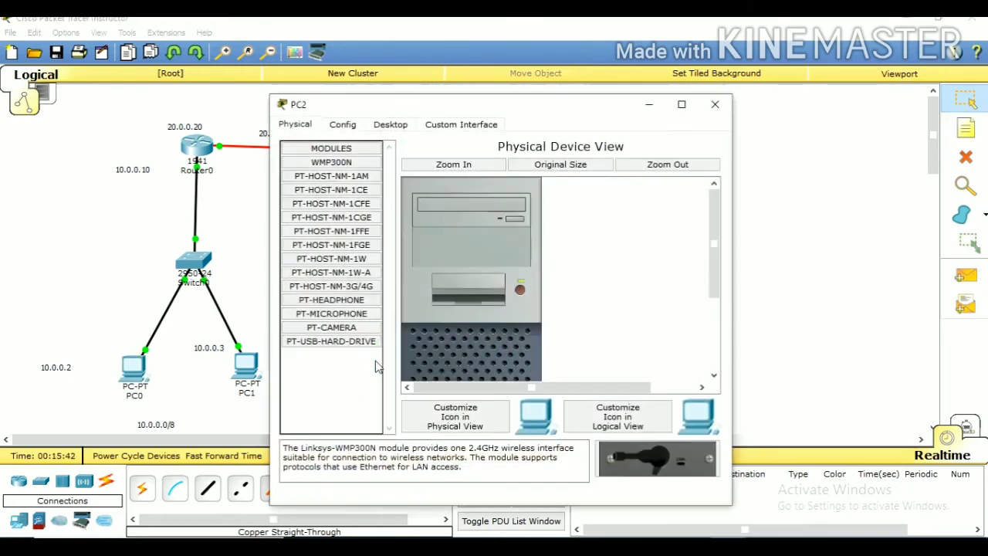
left_click(391, 127)
left_click(337, 185)
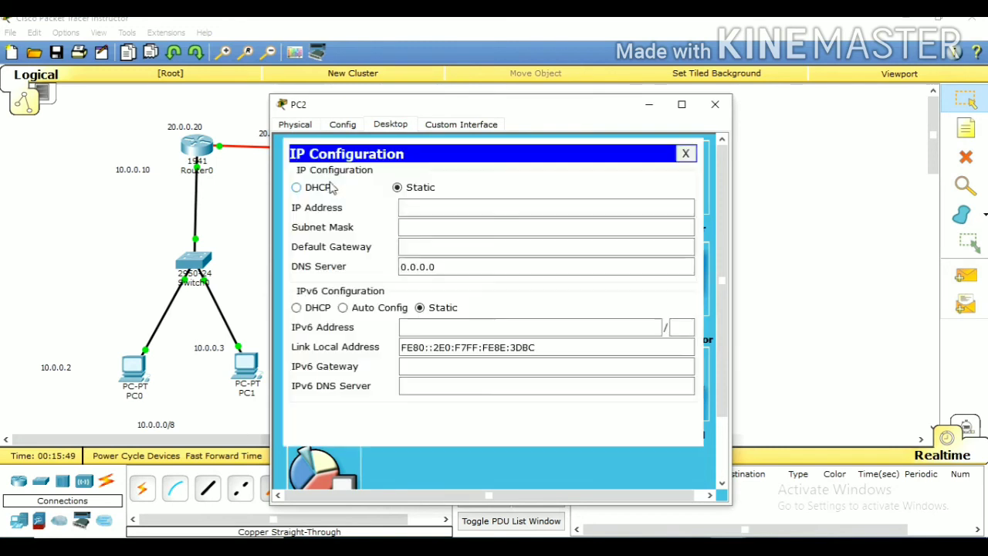
left_click(445, 206)
type("10")
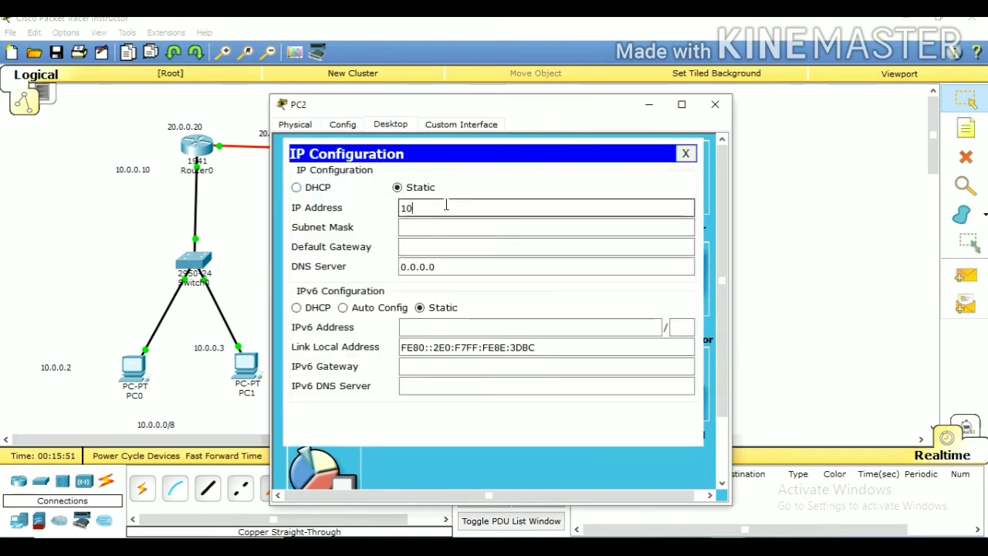
key("BackSpace")
key("BackSpace")
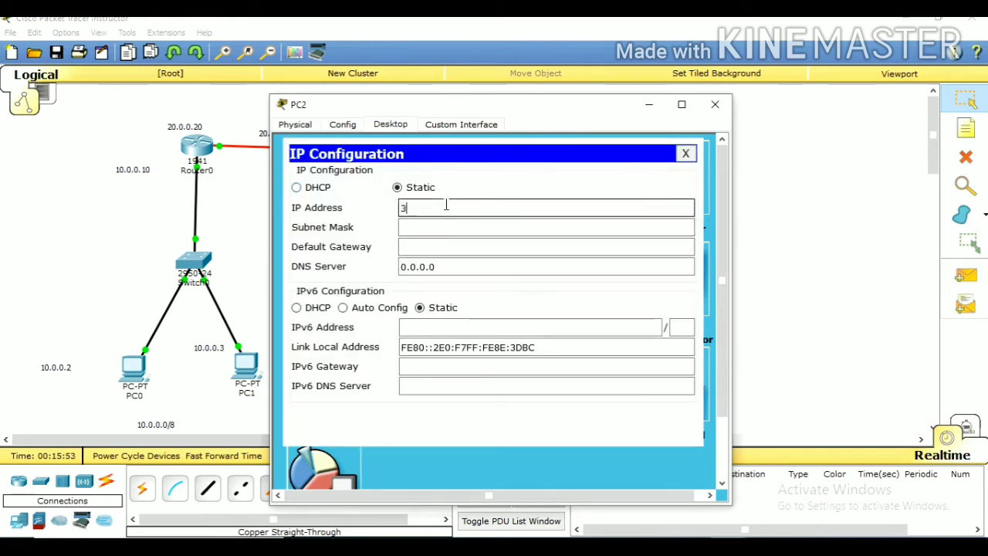
type("30.0.0.4")
key("Tab")
key("Tab")
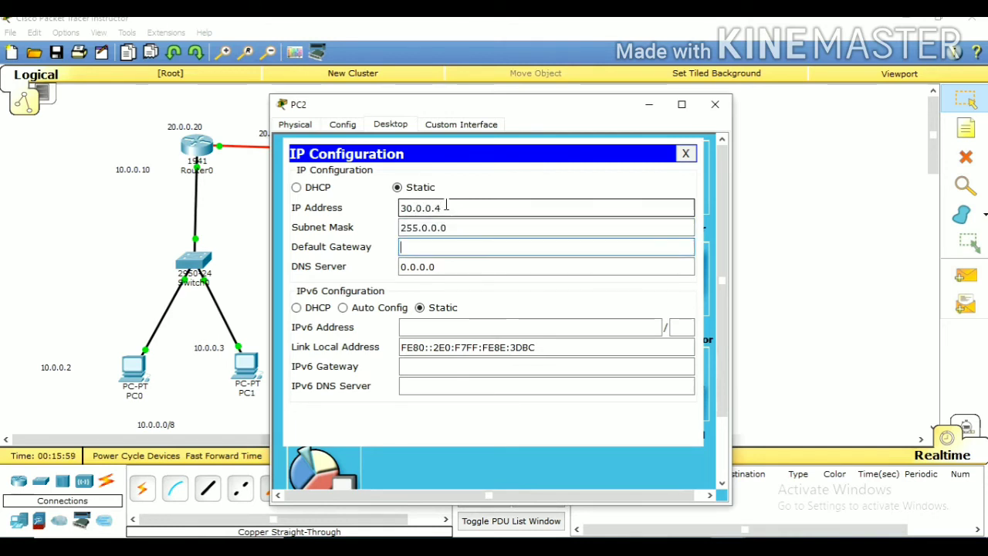
Set PC2's default gateway to 30.0.0.30 and close its window
left_click_drag(554, 108, 784, 89)
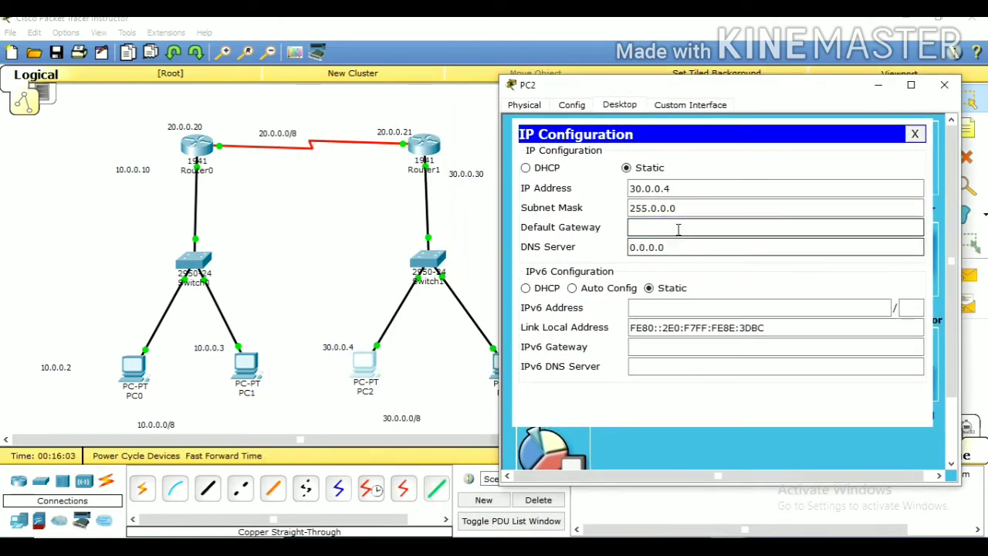
type("30.0")
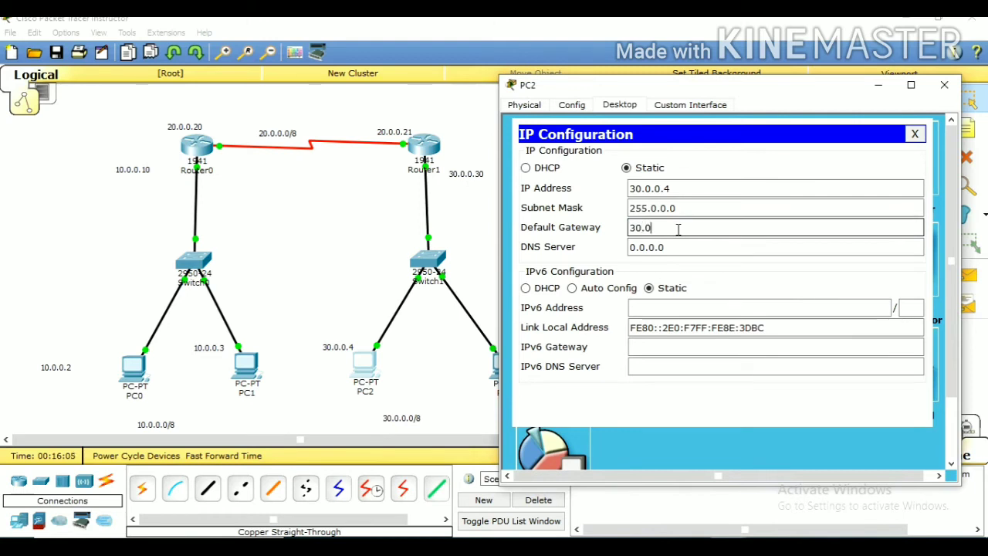
type(".0.30")
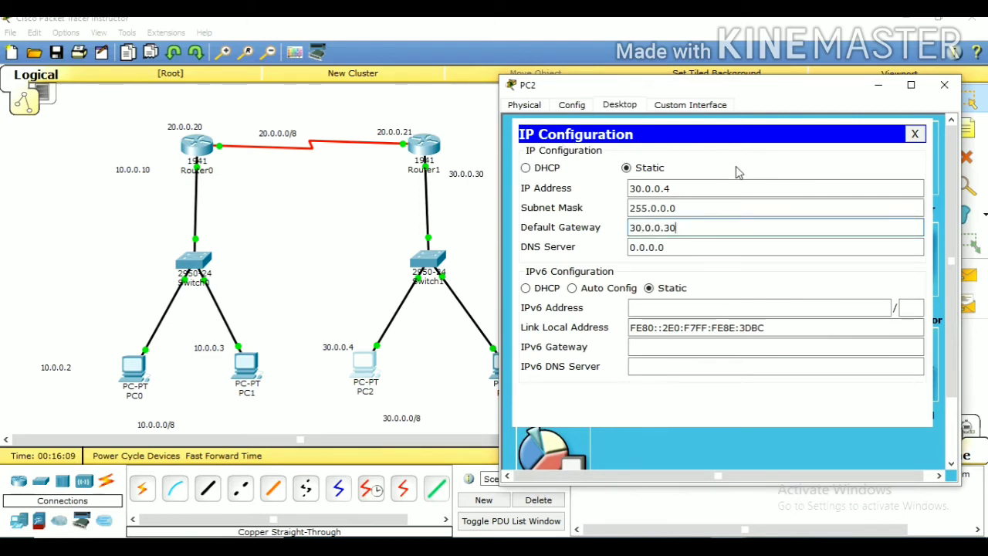
left_click(915, 135)
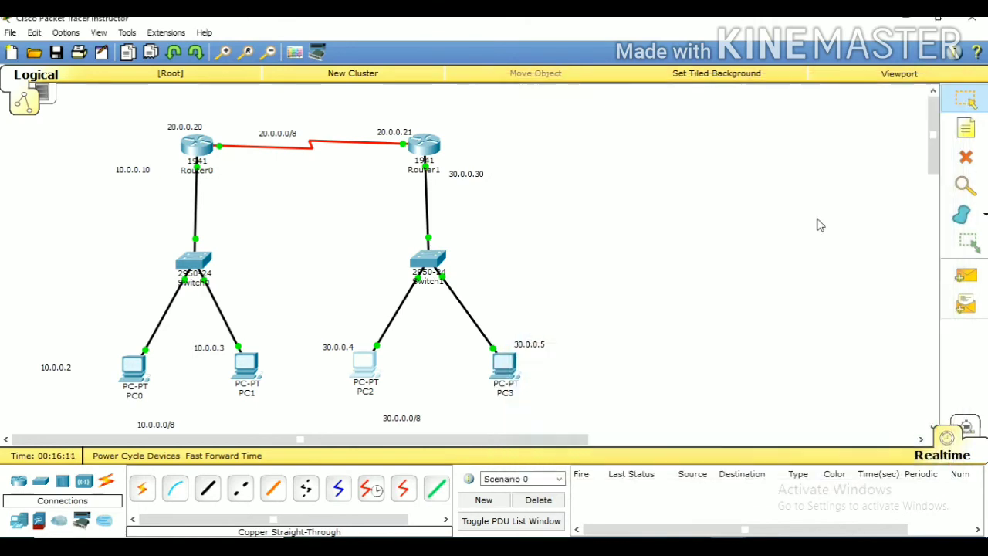
left_click(944, 85)
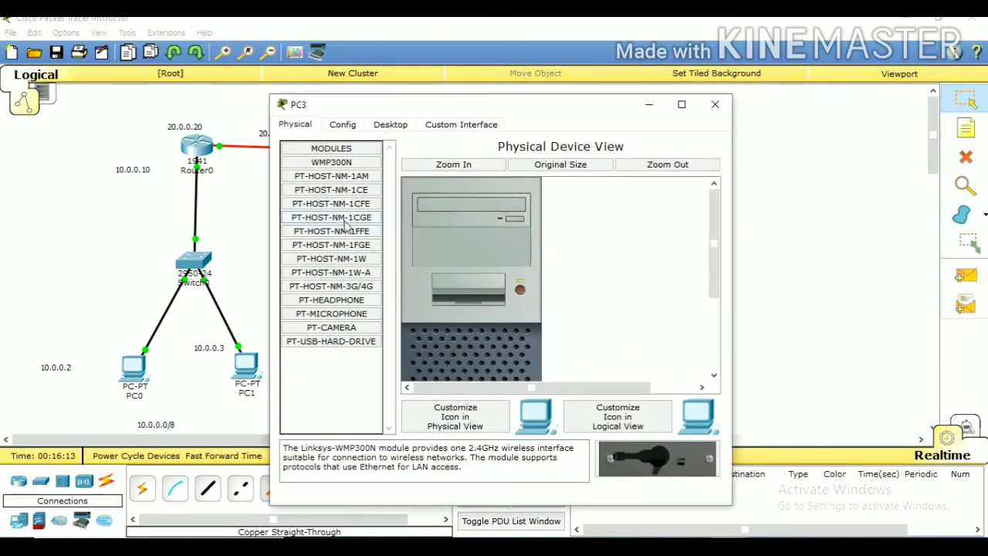
Set PC3's static IP address to 30.0.0.5 with the default subnet mask 255.0.0.0
left_click(391, 124)
left_click(327, 176)
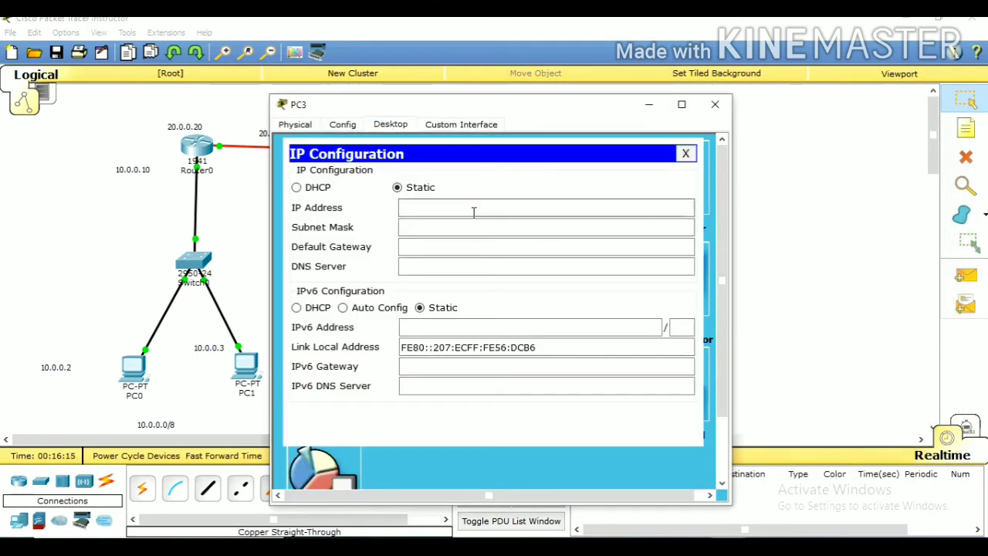
left_click(463, 209)
type("2")
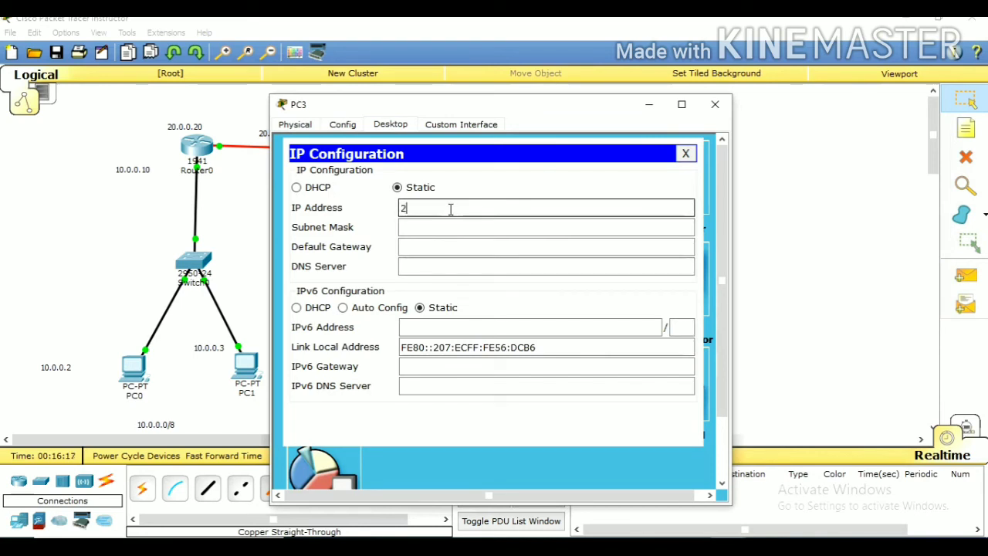
key("BackSpace")
type("30.0.0.5")
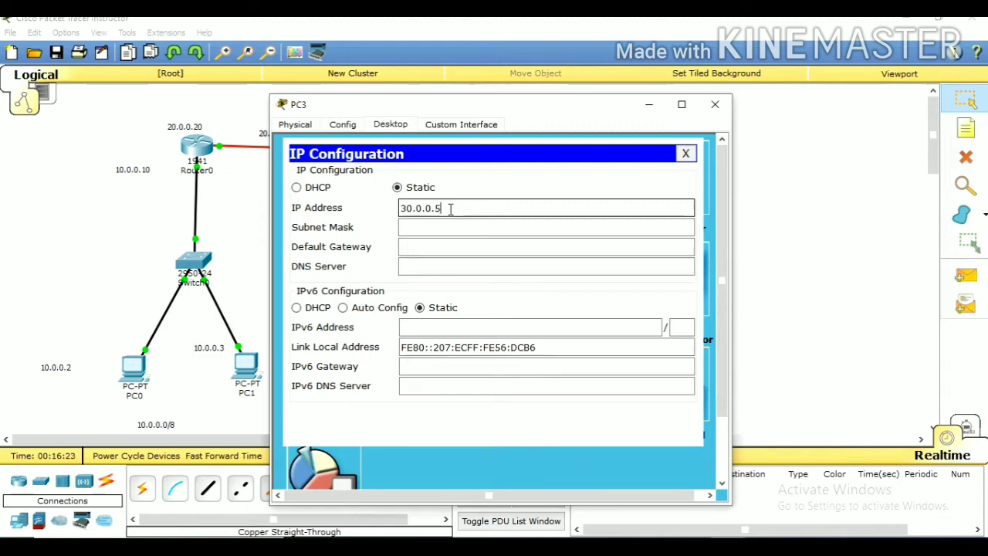
key("Tab")
key("Tab")
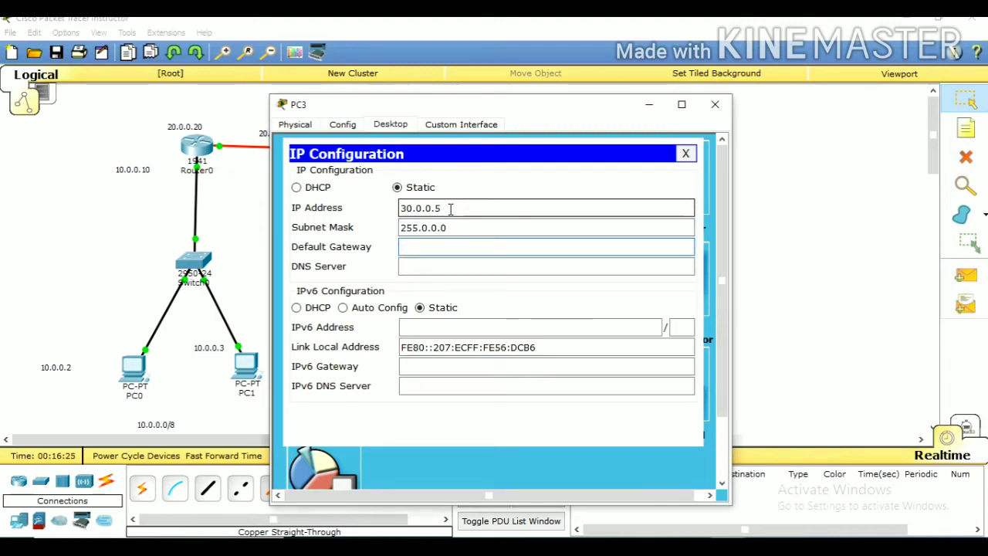
type("30.0.0.30")
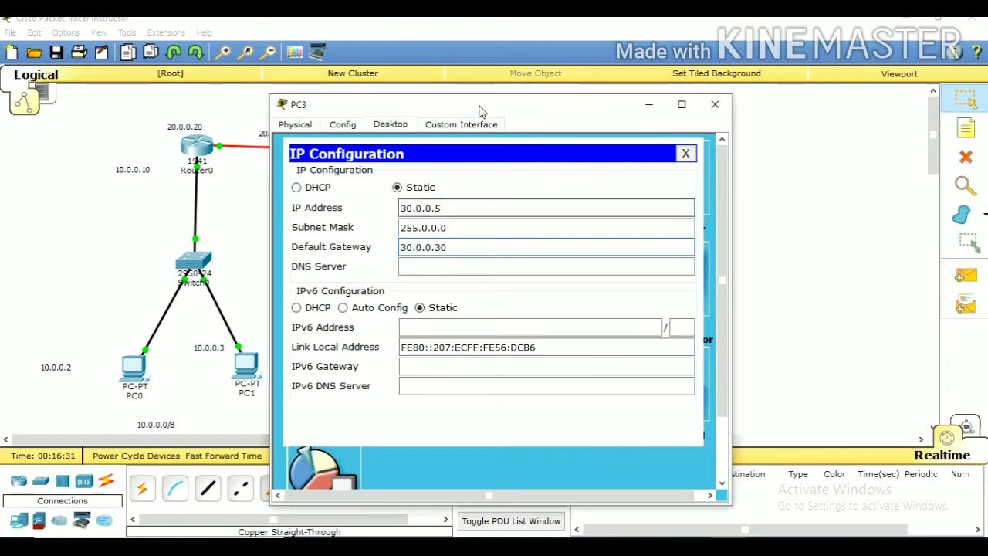
Set PC3's default gateway to 30.0.0.30 and close its IP configuration
left_click_drag(483, 108, 730, 99)
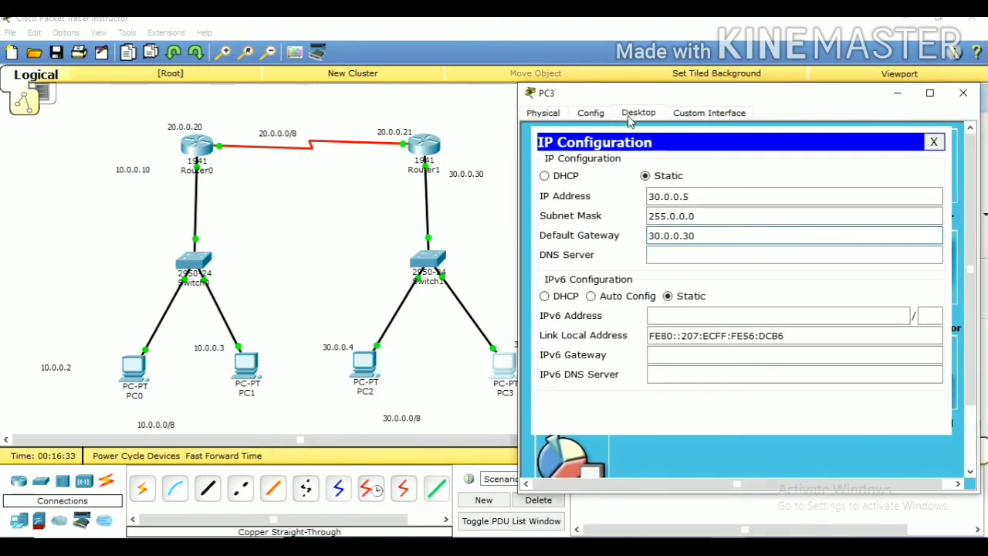
left_click(933, 142)
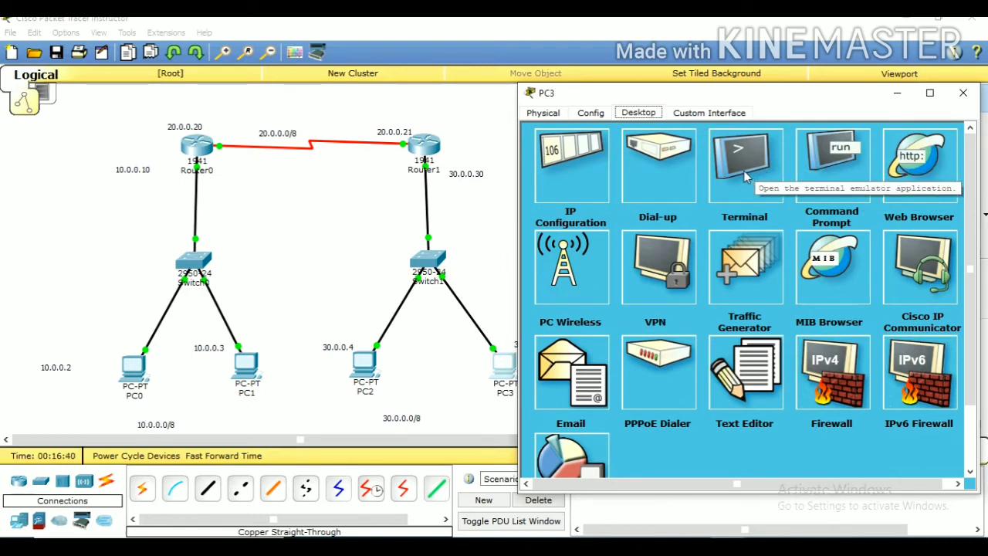
Check PC3's IP settings by running ipconfig in its Command Prompt
left_click(857, 160)
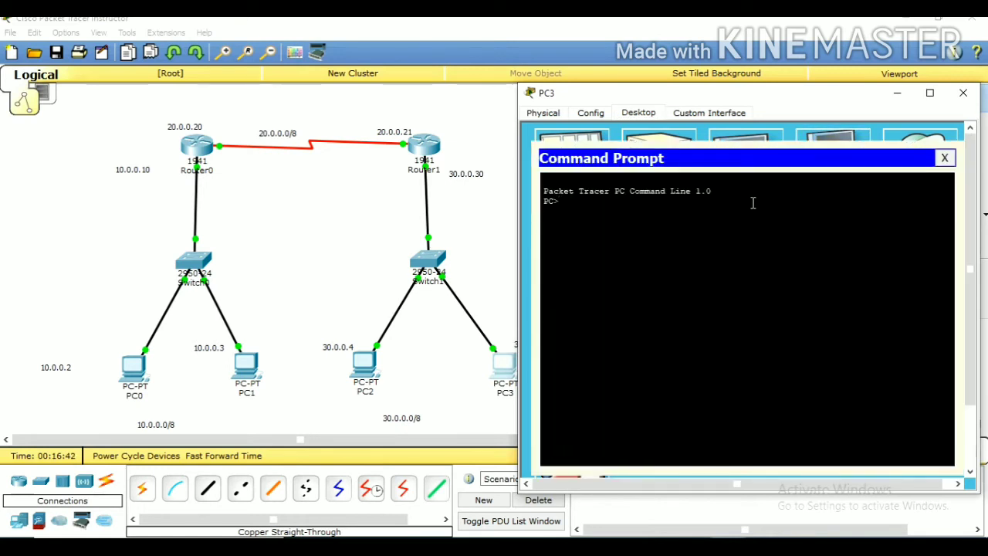
type("ipconfig")
key("Return")
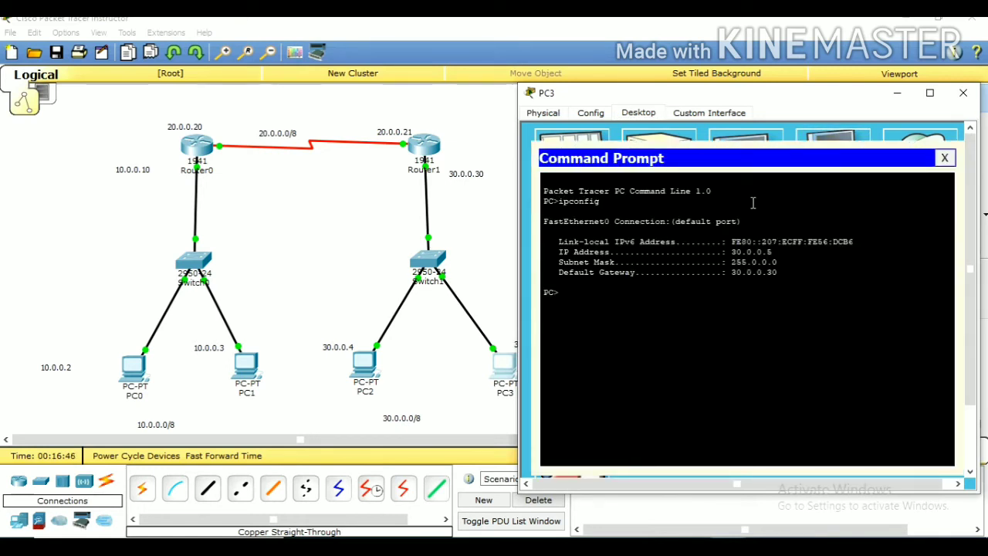
Test PC3's connection to PC2 by pinging 30.0.0.4, and stop the ping early
type("i")
key("BackSpace")
type("png")
key("BackSpace")
key("BackSpace")
key("BackSpace")
type("ping 30.0.0.4")
key("Return")
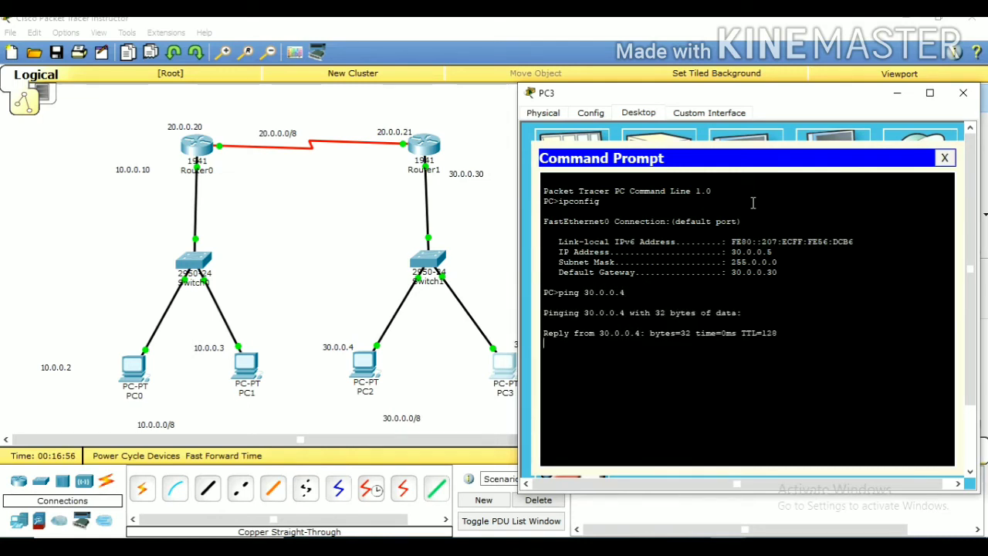
key("ctrl+c")
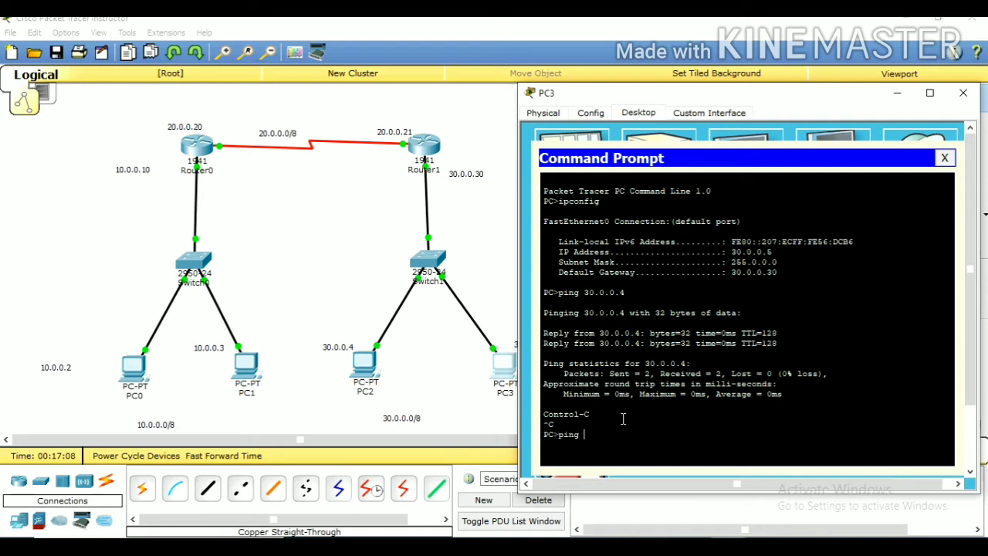
Test PC3's connection to PC1 across the routers by pinging 10.0.0.3, and close PC3's window
type(".0.0.3")
key("Return")
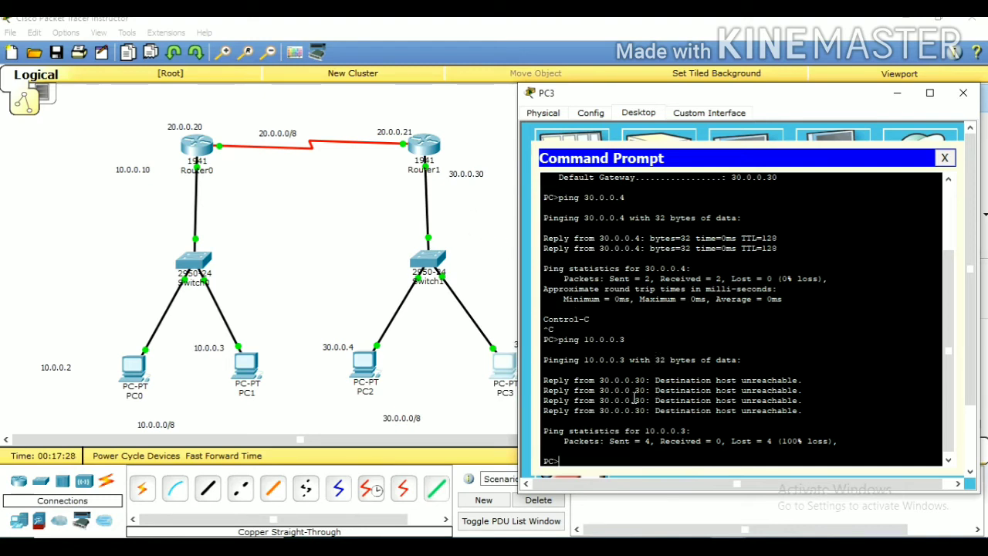
key("Return")
key("Return")
key("Return")
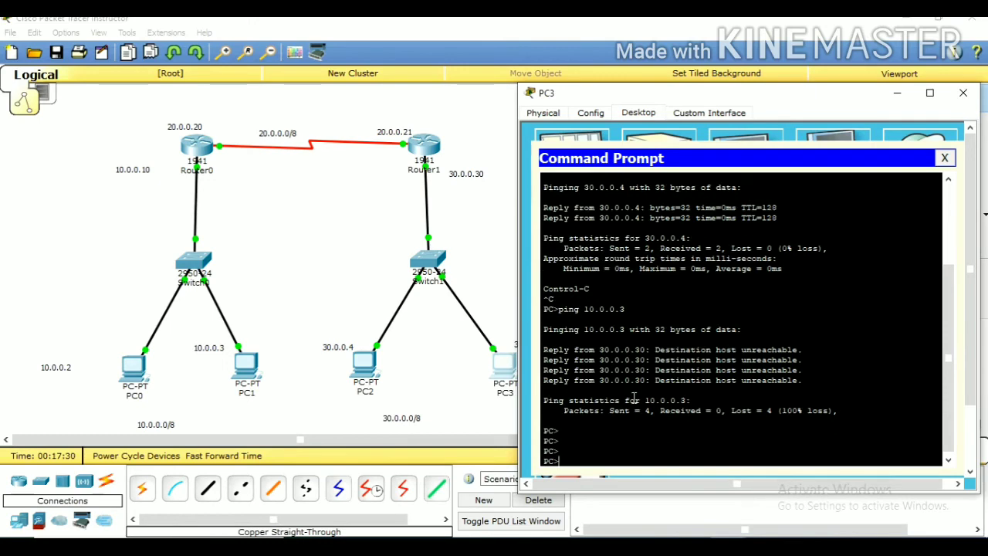
left_click(944, 158)
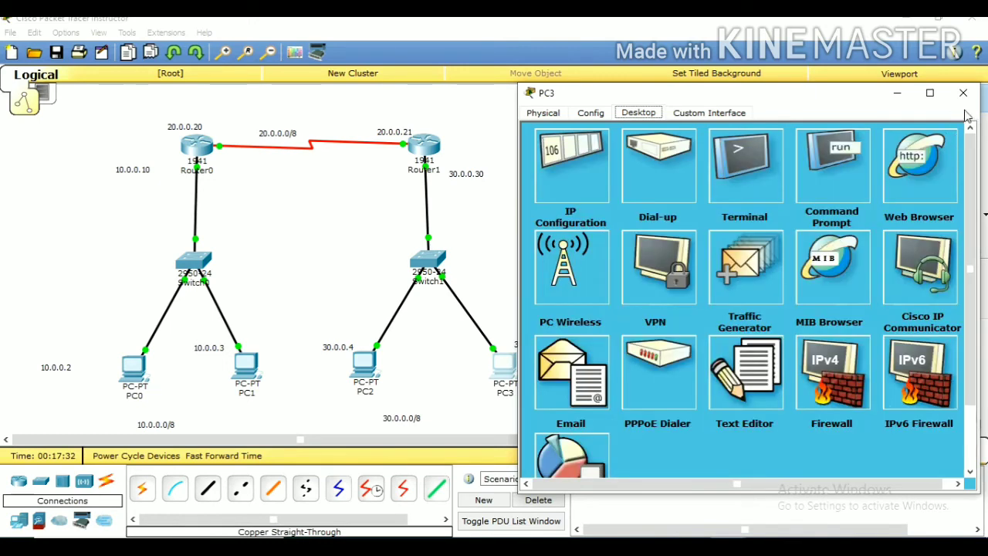
left_click(964, 93)
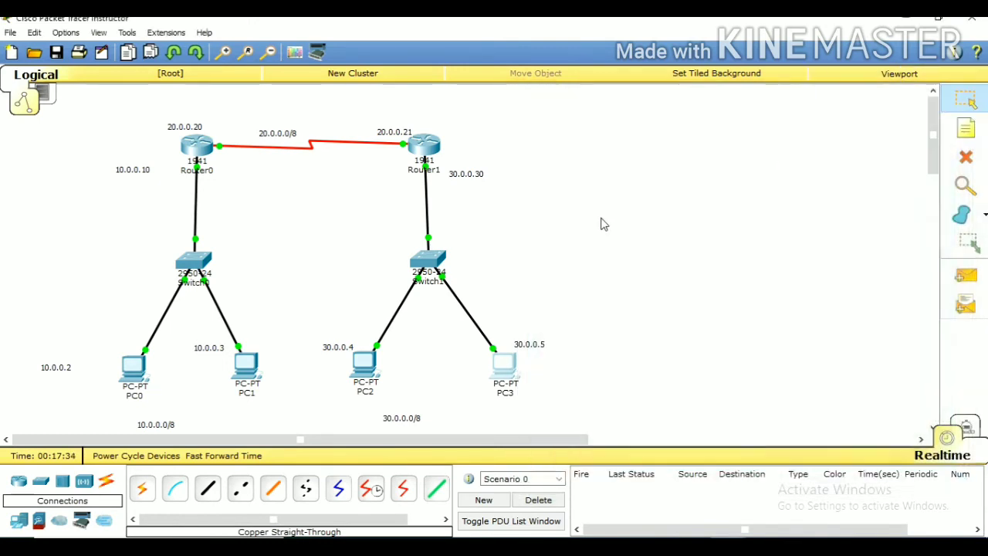
Open Router1's command line and exit interface configuration to global configuration mode
left_click(428, 146)
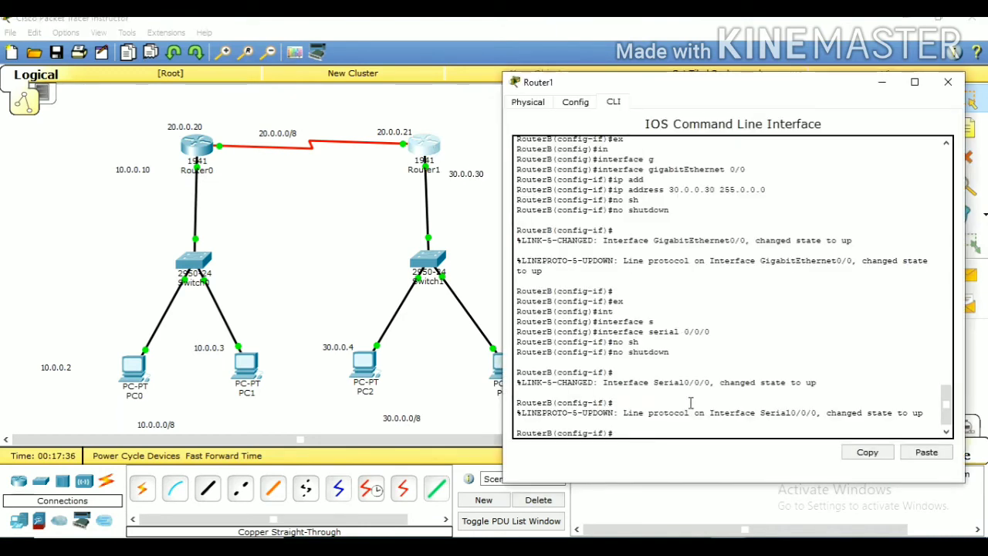
type("ex")
key("Return")
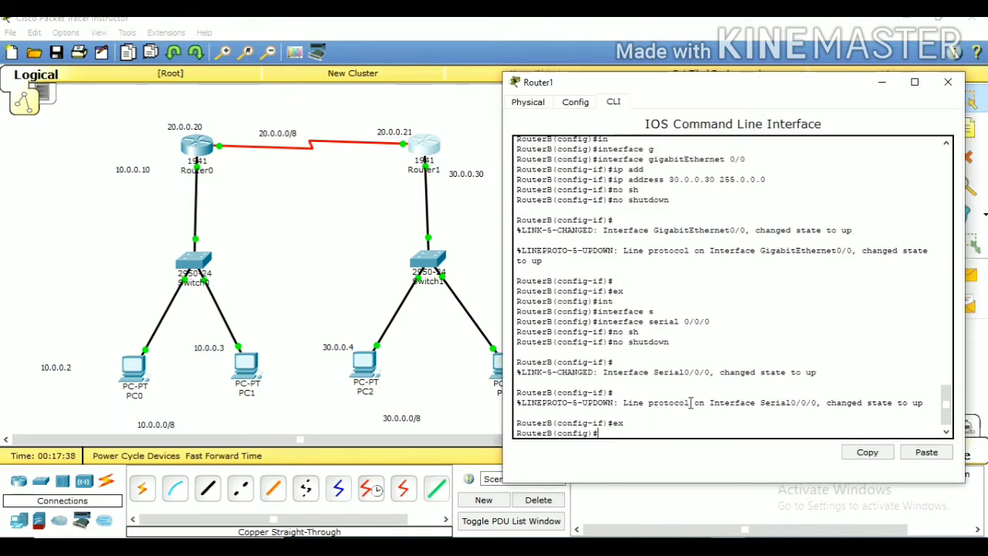
Exit Router1's global configuration mode to the privileged EXEC prompt
type("sh")
key("Return")
type("sh")
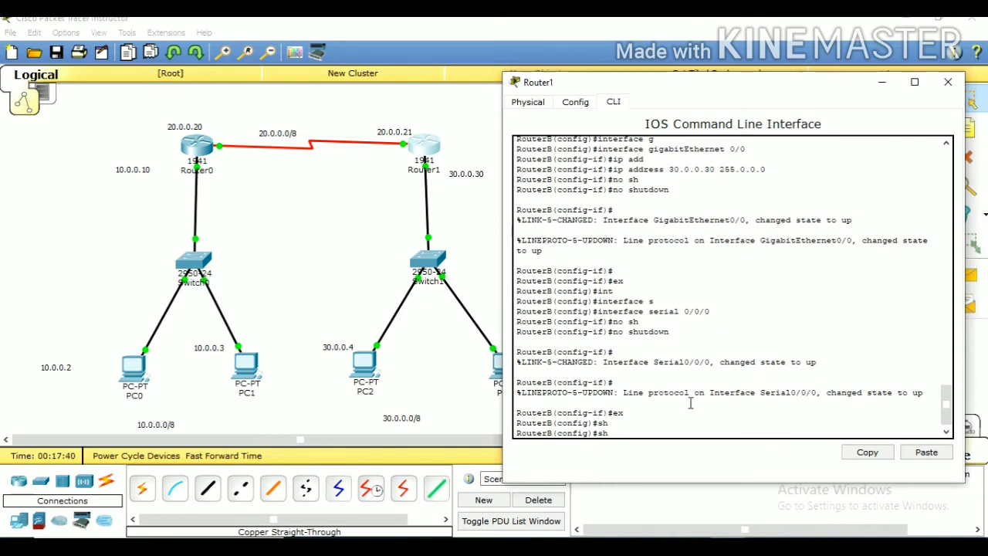
type("o")
key("Tab")
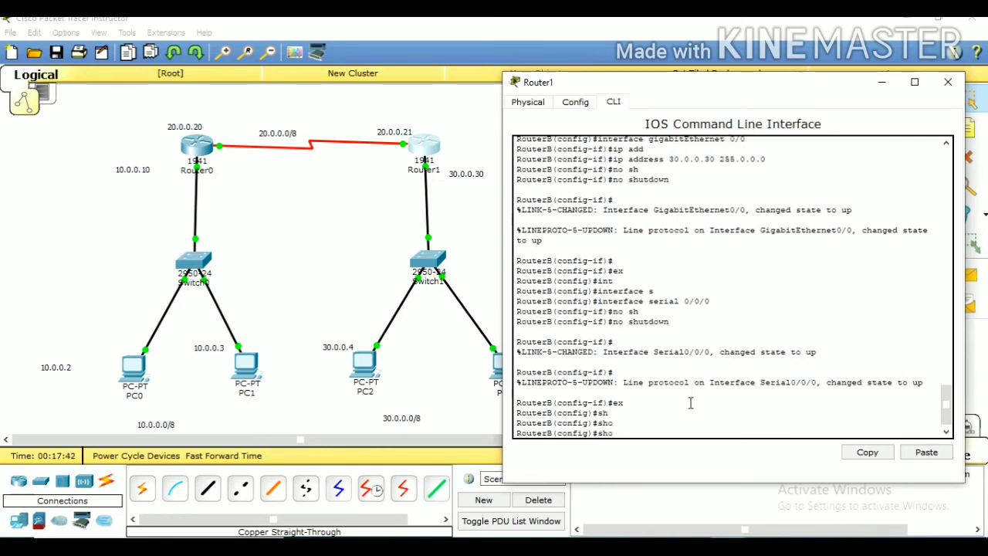
type("ex")
key("Return")
key("Return")
key("Return")
key("Return")
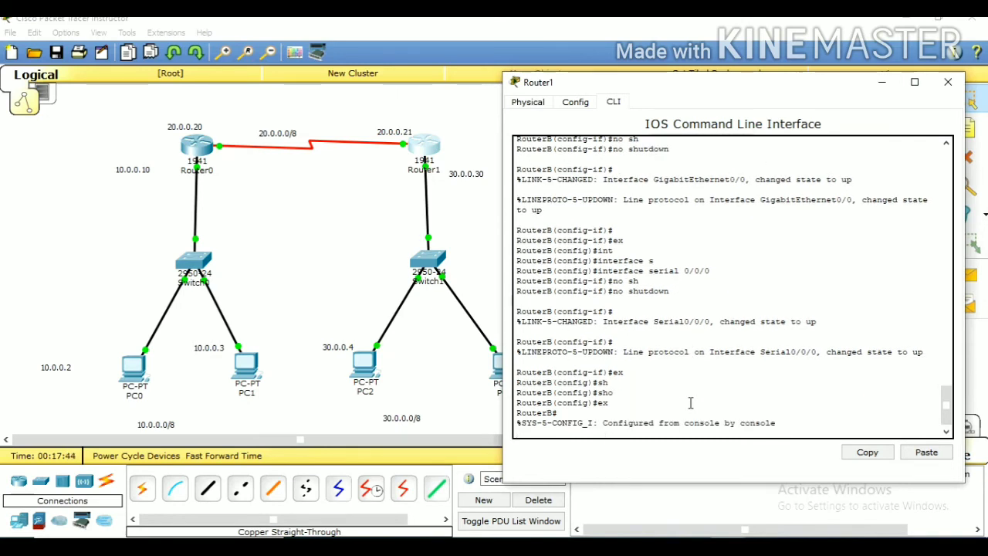
Display Router1's routing table with show ip route
type("sh")
key("Tab")
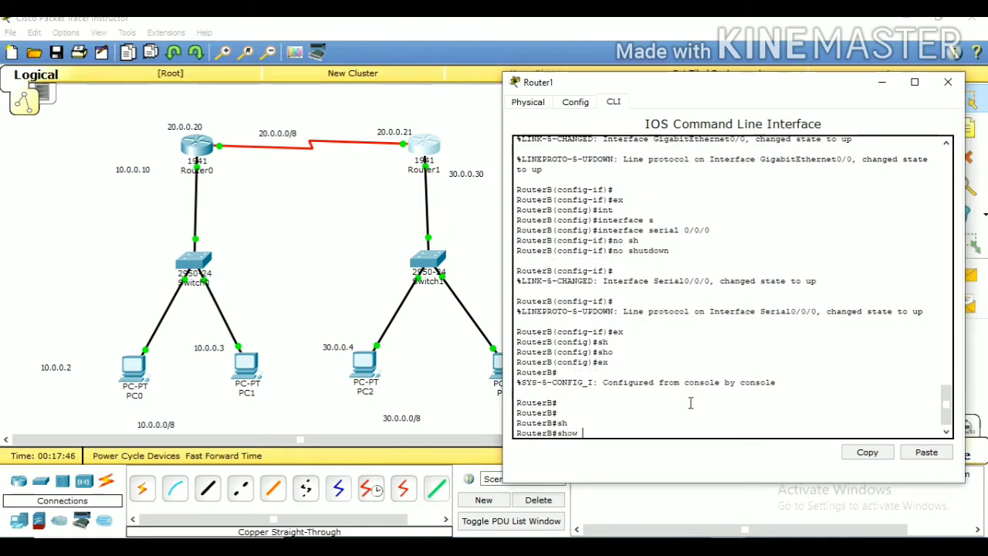
type("r")
key("Tab")
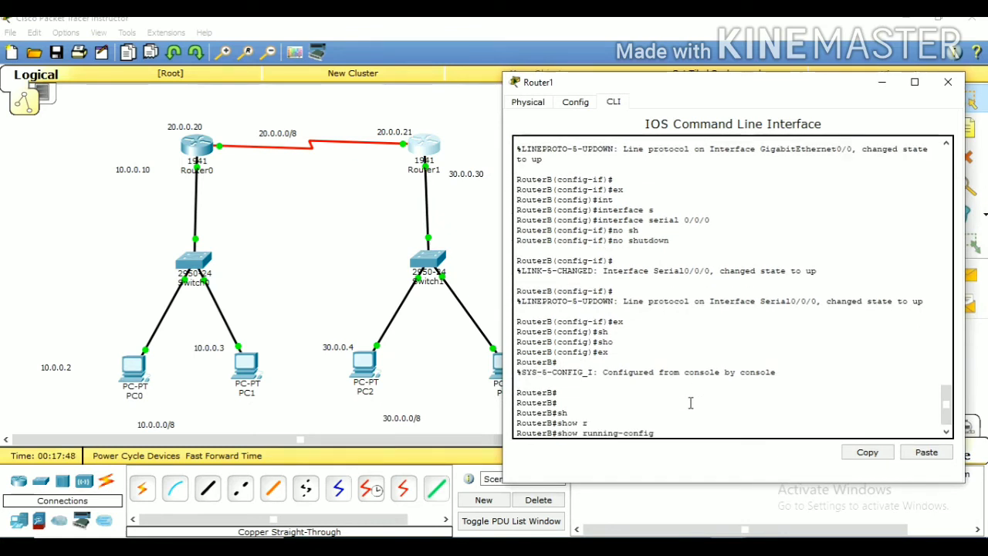
key("BackSpace")
key("BackSpace")
key("BackSpace")
key("BackSpace")
key("BackSpace")
key("BackSpace")
key("BackSpace")
key("BackSpace")
key("BackSpace")
key("BackSpace")
key("BackSpace")
key("BackSpace")
key("BackSpace")
key("BackSpace")
key("BackSpace")
type("ip")
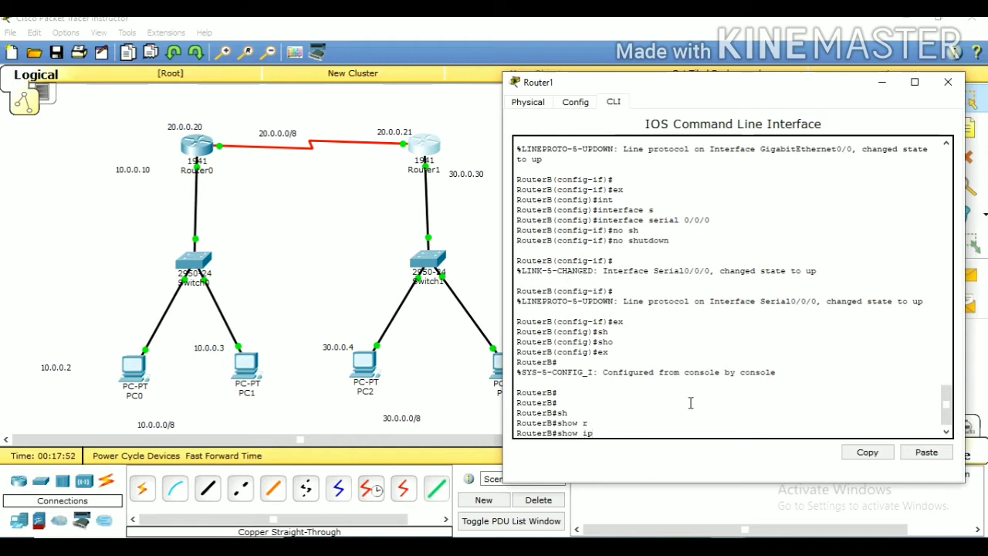
left_click(691, 402)
type("rou")
key("Tab")
key("Return")
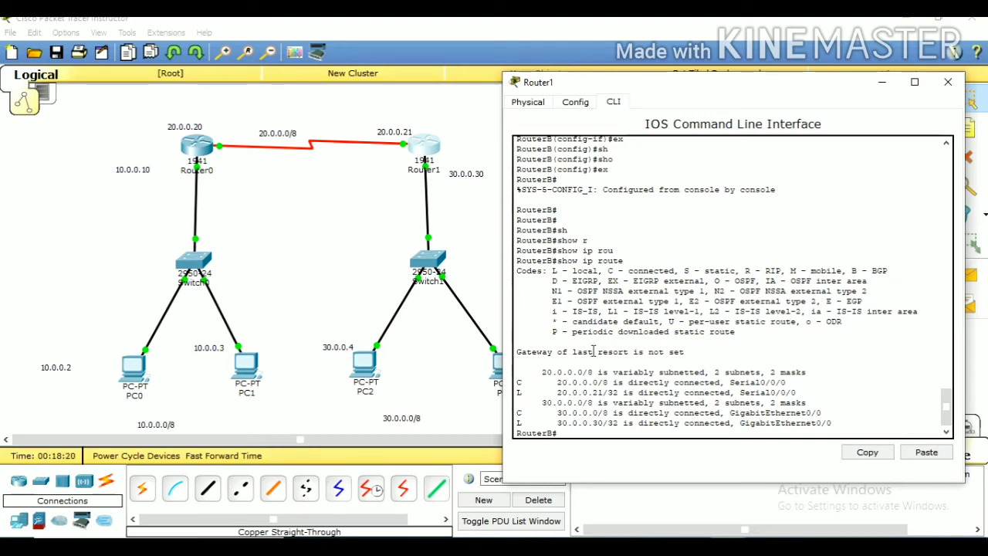
key("Return")
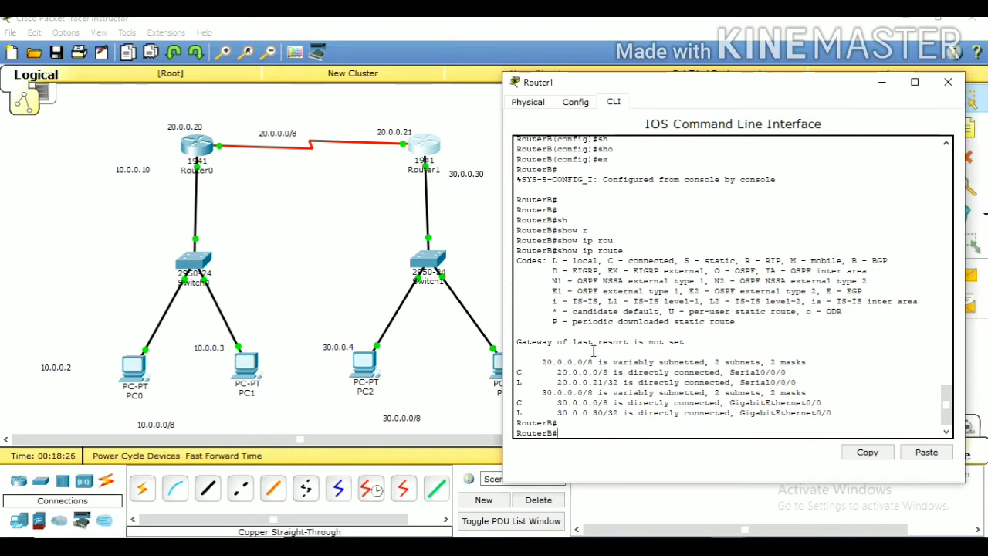
Enter global configuration mode on Router1 with configure terminal
type("conf")
key("Tab")
type("t")
key("Tab")
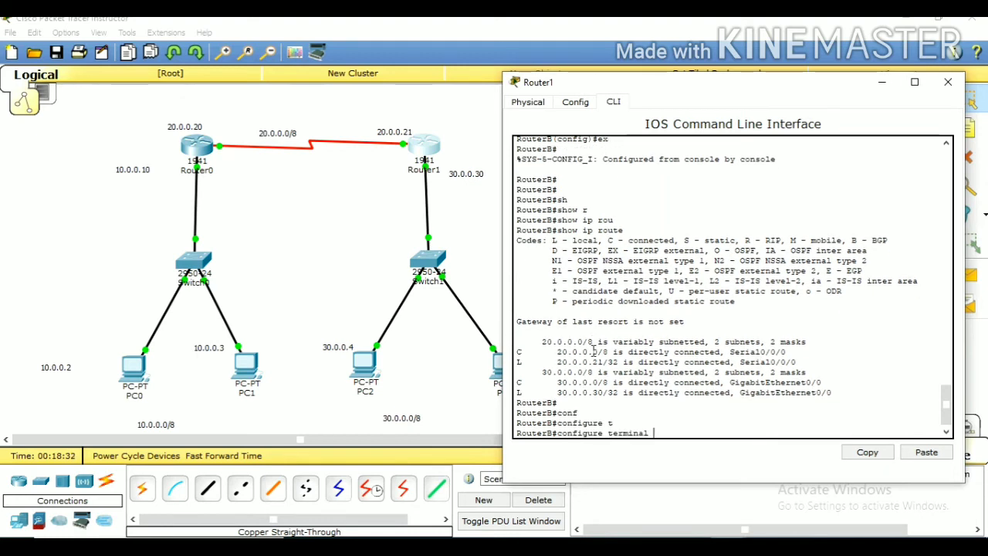
key("Return")
key("Return")
key("Return")
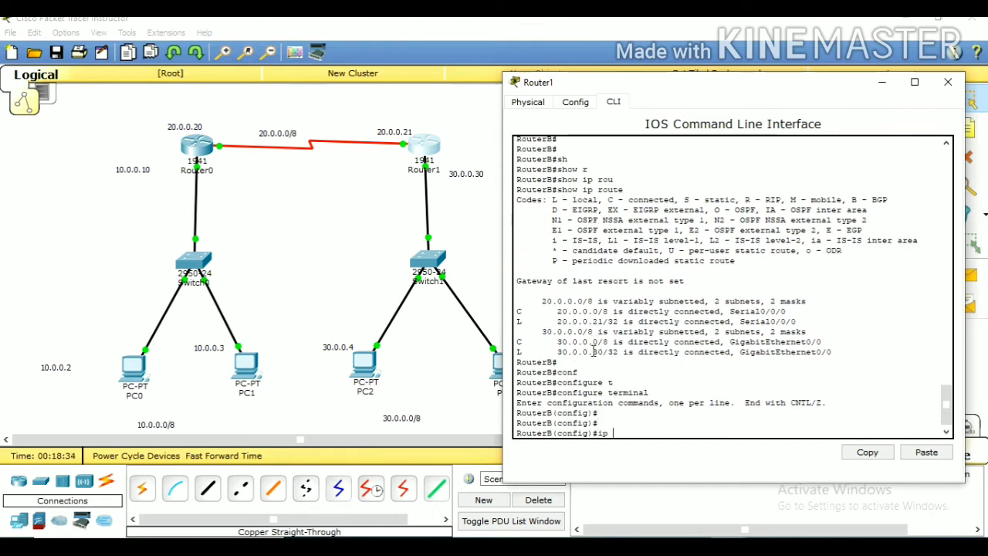
type("ip ou")
key("Tab")
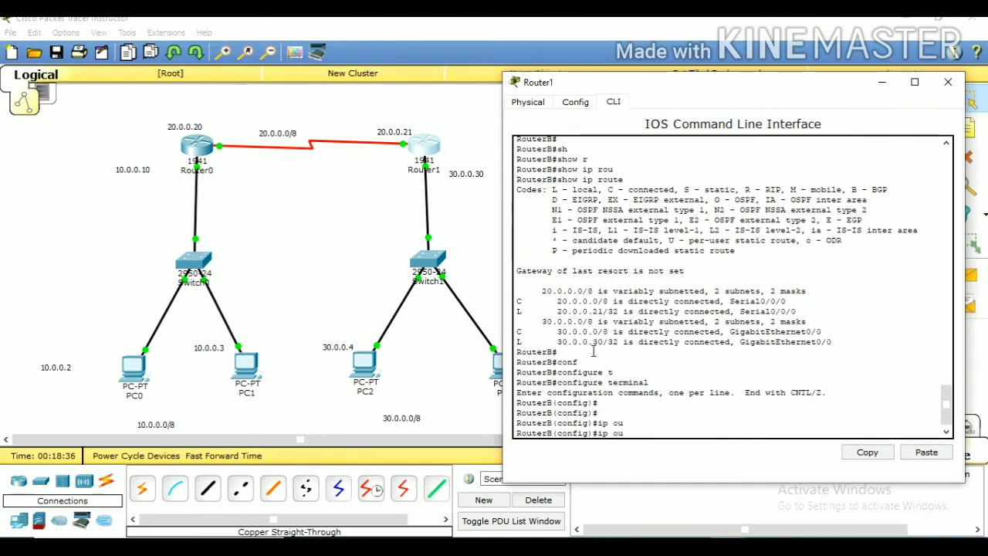
key("BackSpace")
key("BackSpace")
type("rou")
key("Tab")
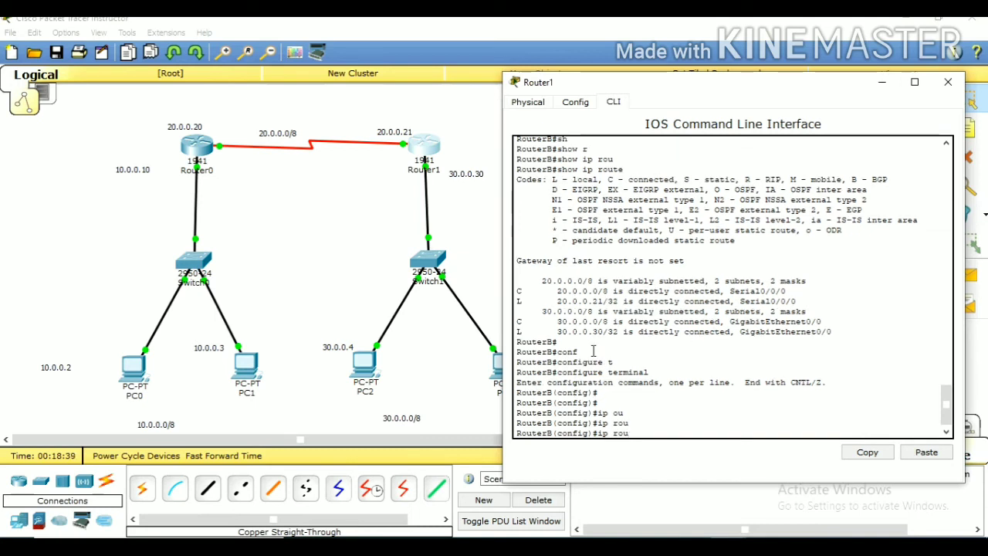
type("t")
key("Tab")
key("BackSpace")
key("BackSpace")
key("BackSpace")
key("BackSpace")
key("BackSpace")
key("BackSpace")
key("BackSpace")
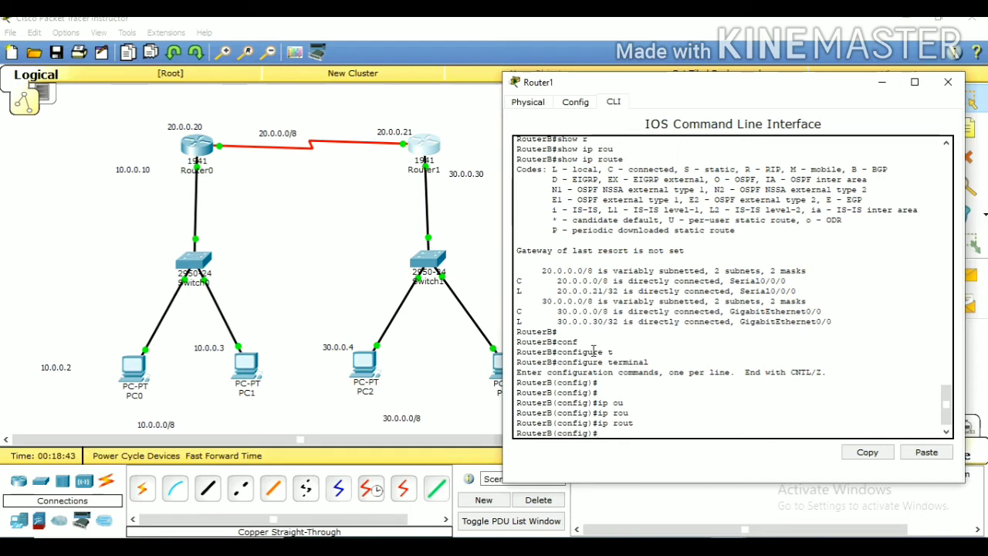
Add a static route on Router1 to network 10.0.0.0 with mask 255.0.0.0 via next hop 20.0.0.20
type("ip route")
type("10.0.0.0 255.0.0.0")
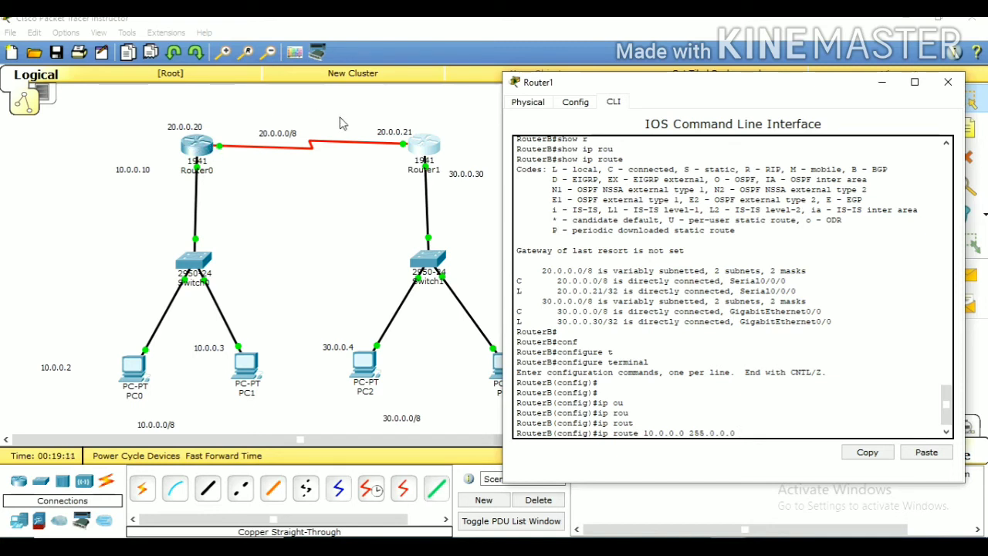
type("20.0.0.20")
key("Return")
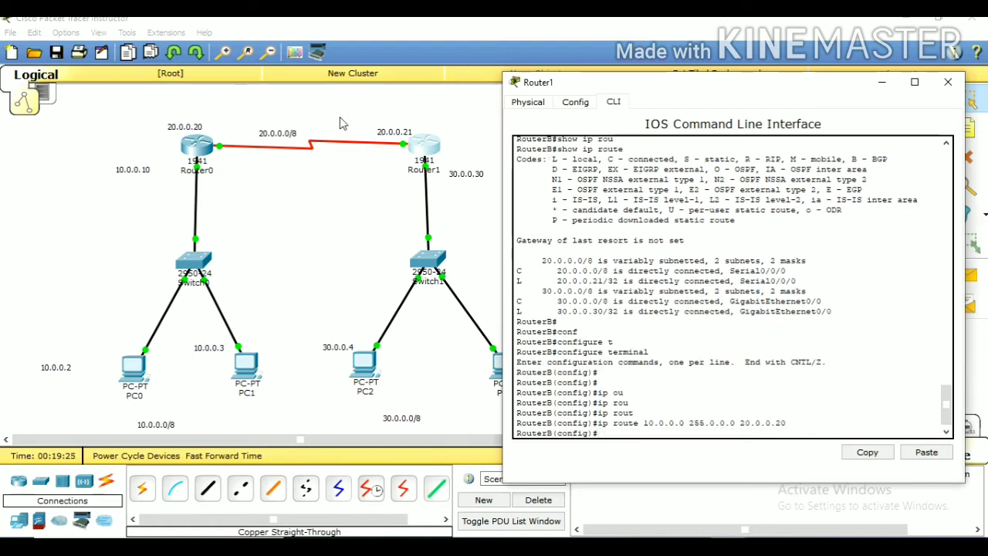
type("no sh")
key("Tab")
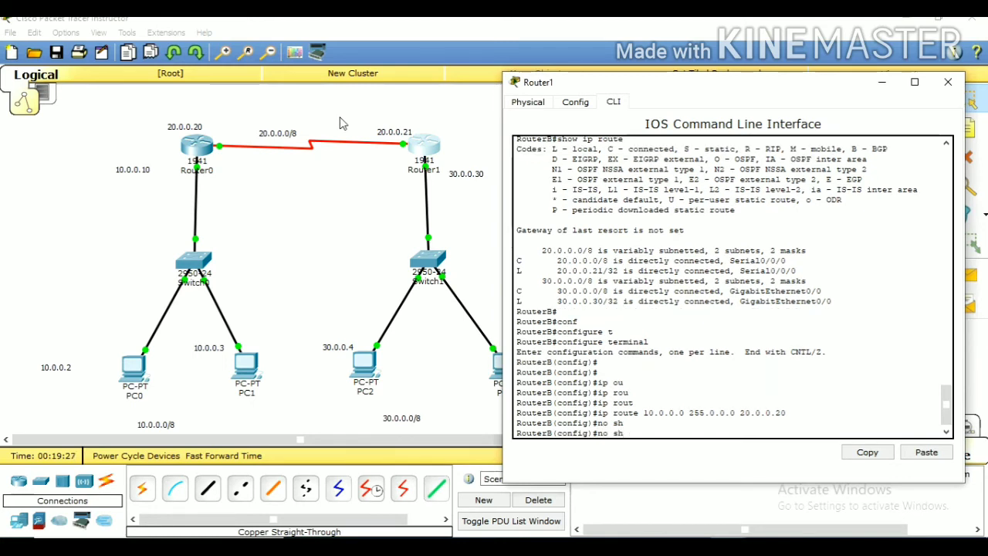
type("u")
key("Tab")
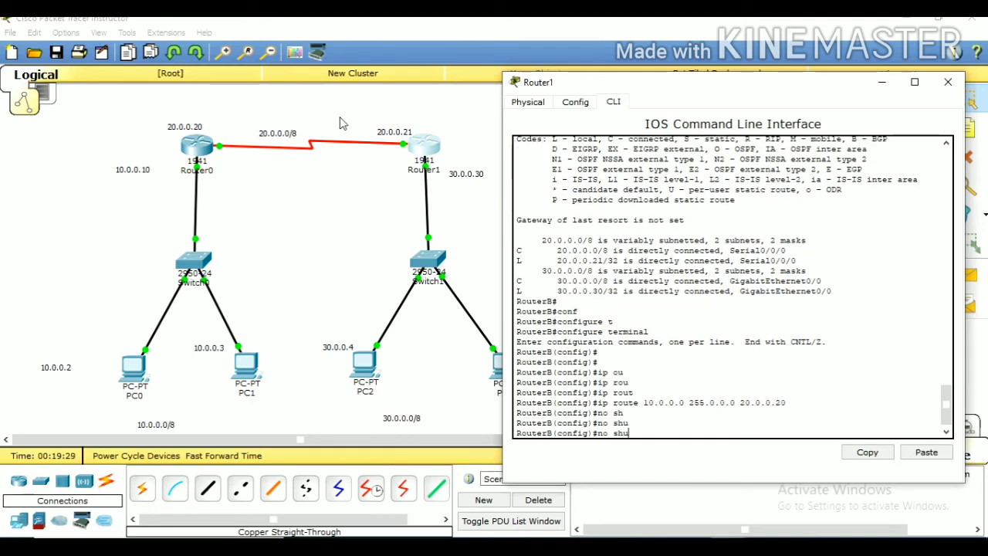
key("BackSpace")
key("BackSpace")
key("BackSpace")
key("BackSpace")
key("BackSpace")
key("Return")
key("Return")
key("Return")
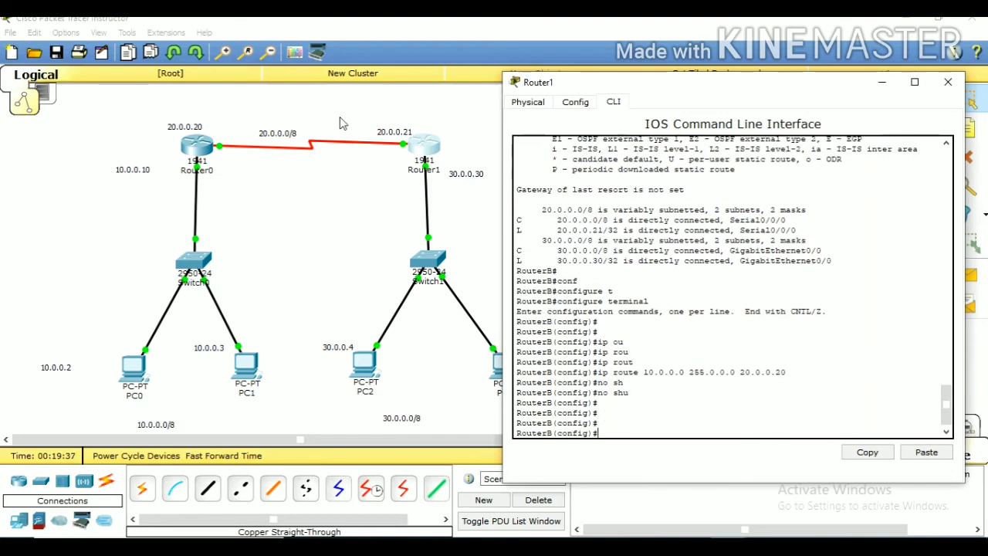
Leave global configuration mode on Router1 and return to privileged EXEC mode
type("interface serial 0/0/0")
key("Up")
key("Down")
key("Down")
type("ex")
key("Return")
Check Router1's routing table again with show ip route
type("show ip route")
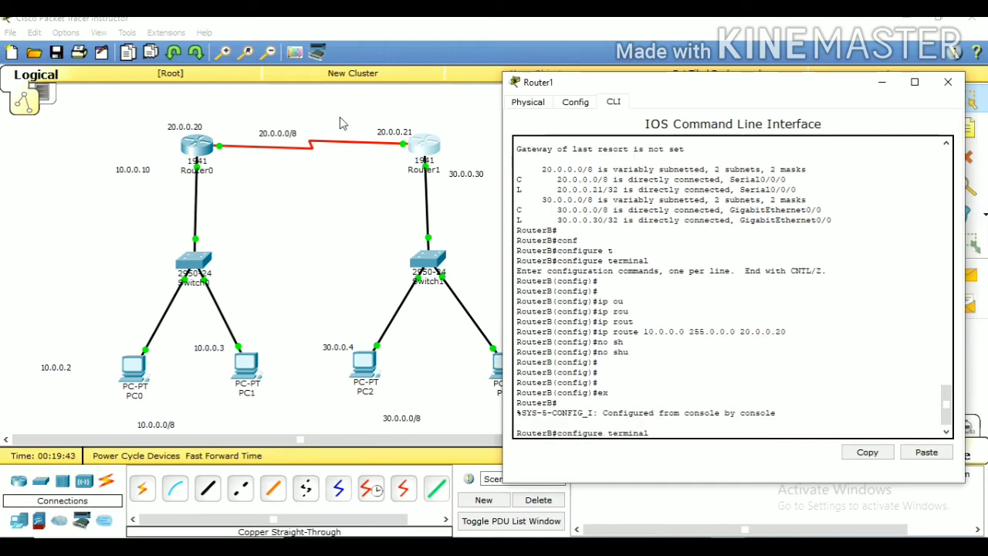
key("Return")
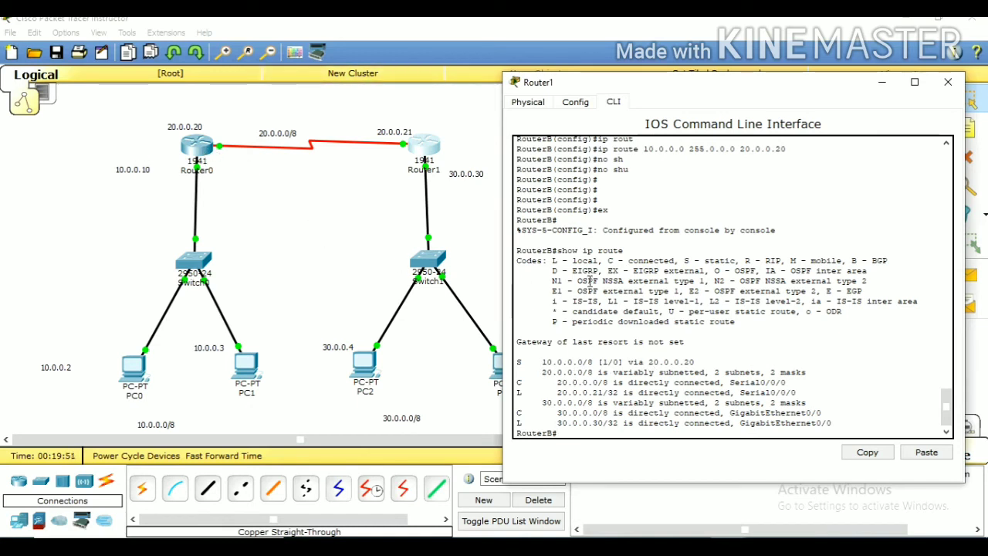
key("Return")
key("Return")
key("Return")
key("Return")
key("Return")
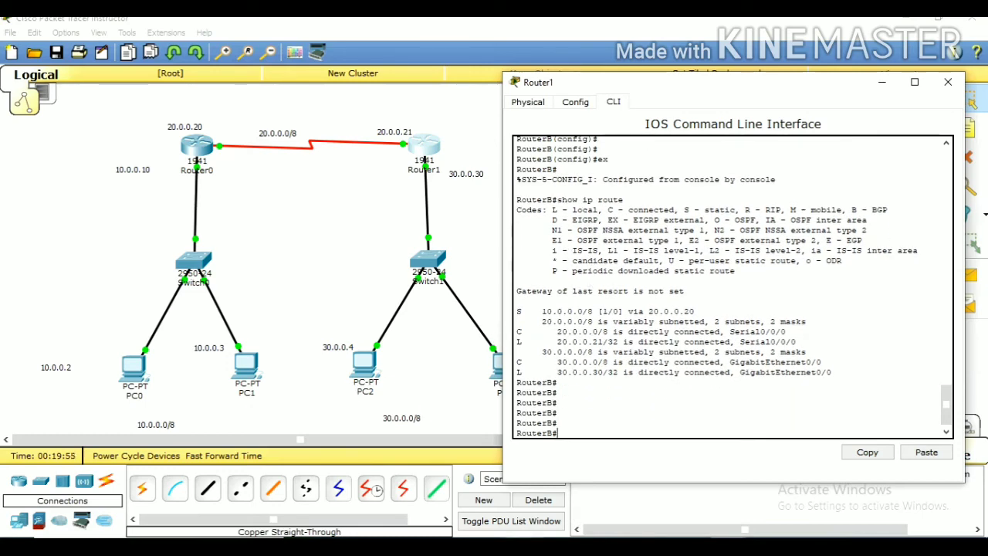
Test PC3's connection to PC1 again by pinging 10.0.0.3 from PC3's Command Prompt
left_click(491, 369)
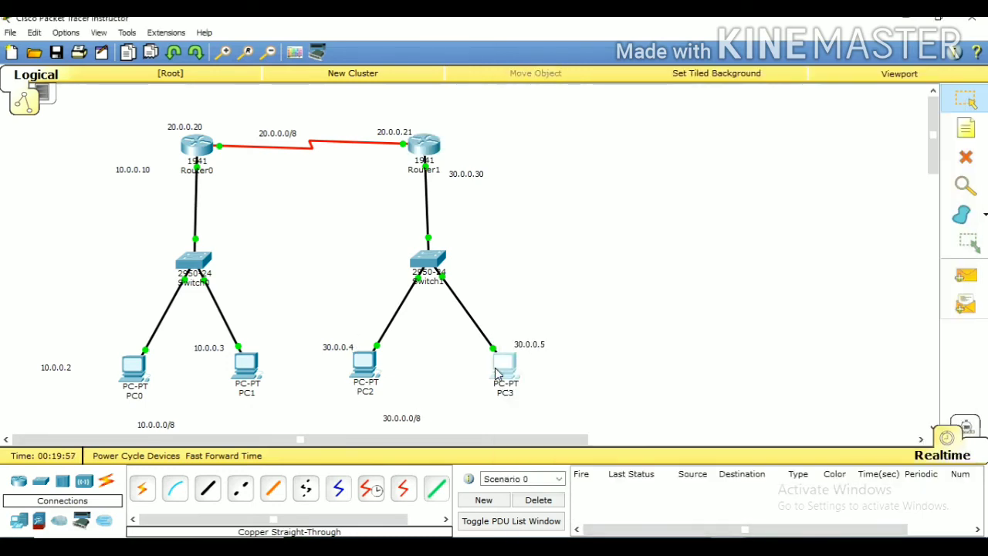
left_click(579, 172)
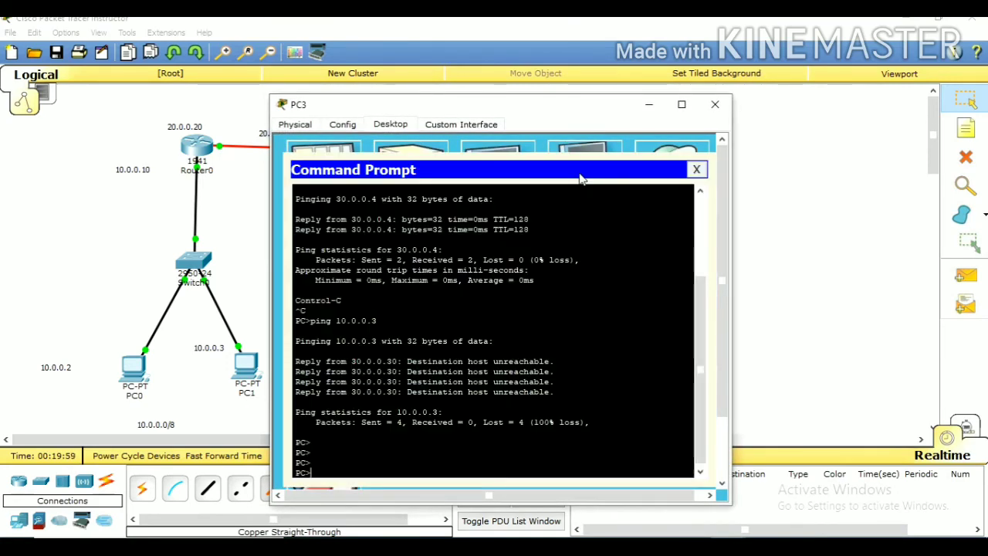
type("ping 1")
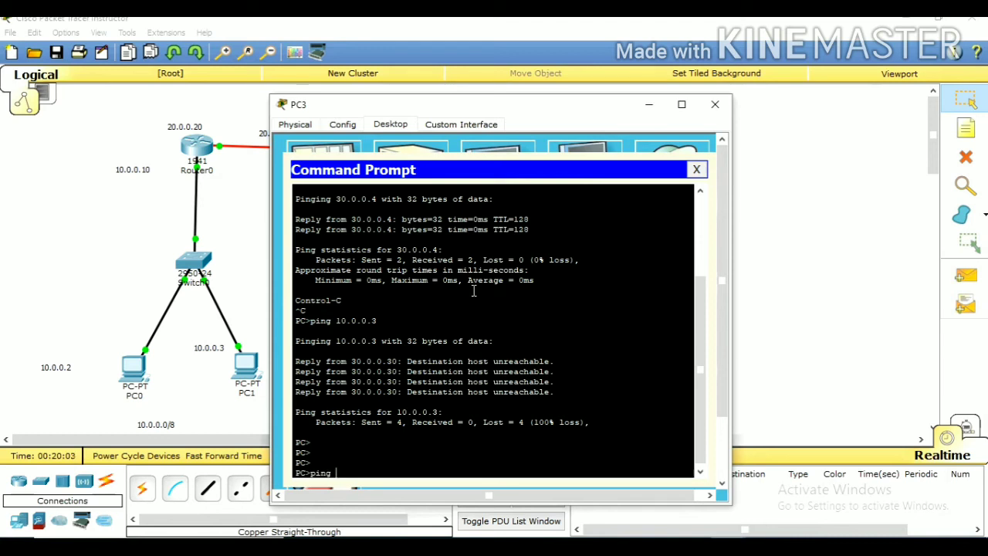
type("0.0.0.3")
key("Return")
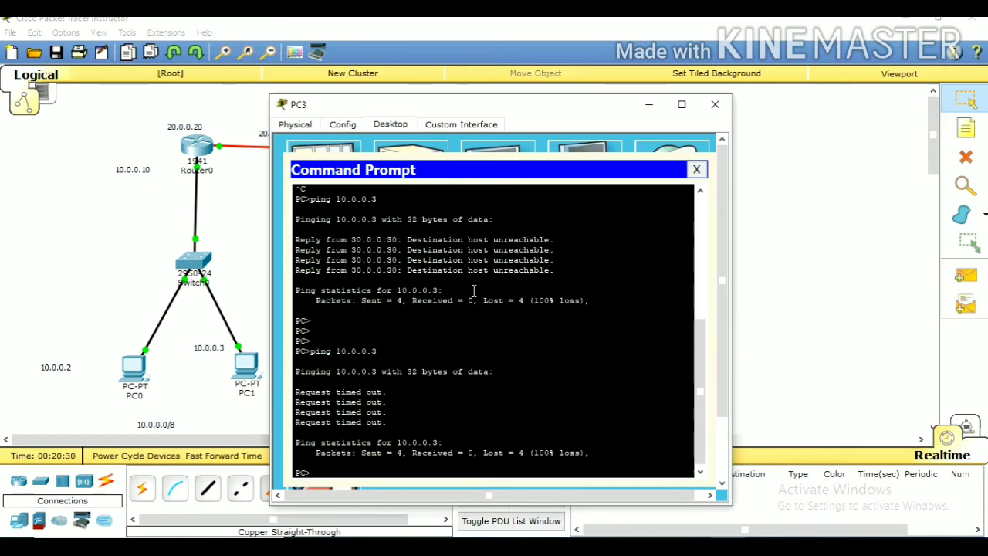
left_click(499, 400)
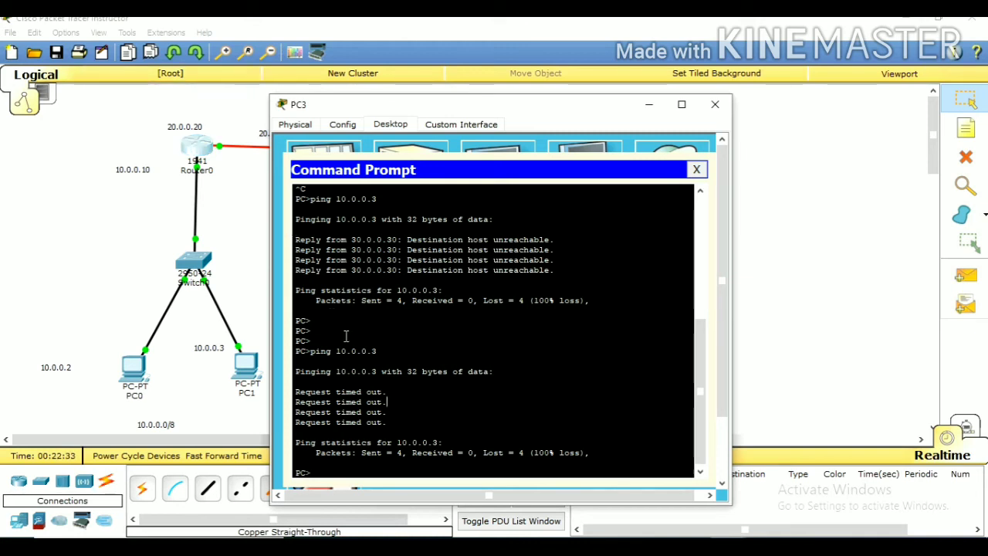
Open Router0's command line and enter privileged EXEC mode followed by global configuration mode
left_click(197, 153)
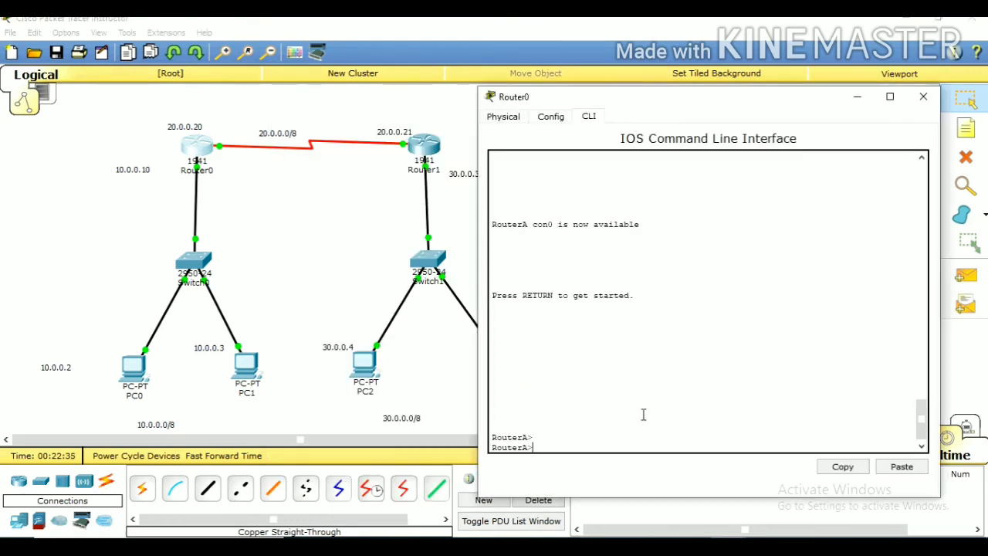
key("Return")
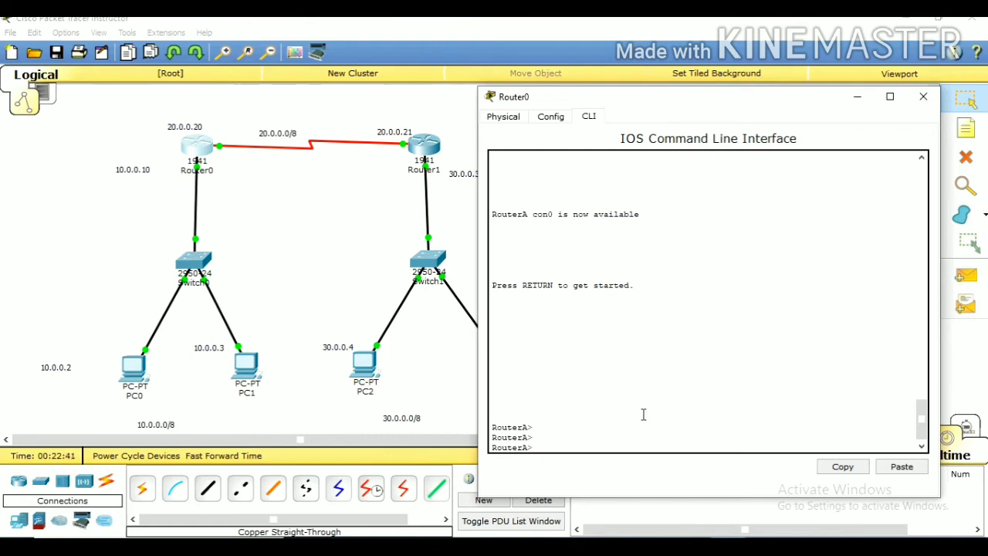
type("en")
key("Return")
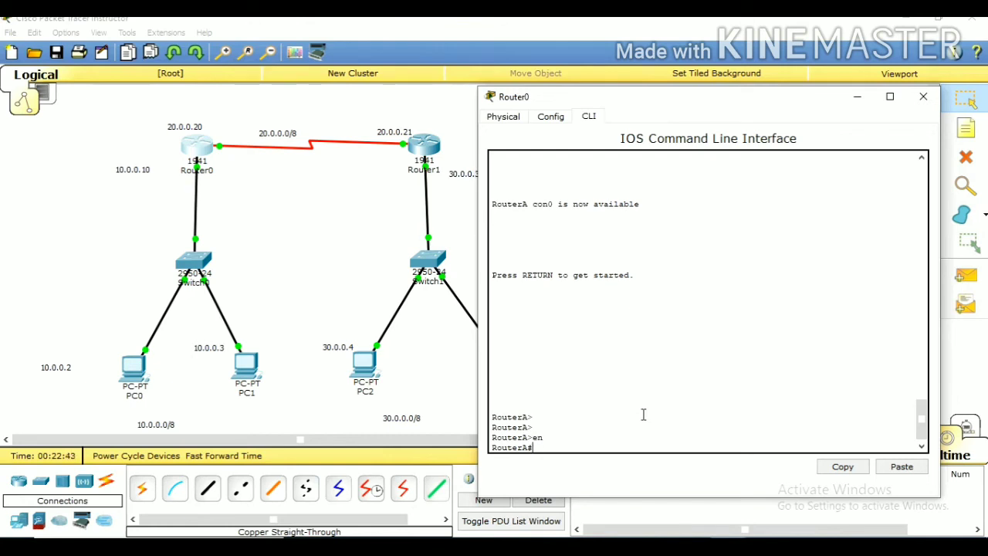
type("conf")
key("Tab")
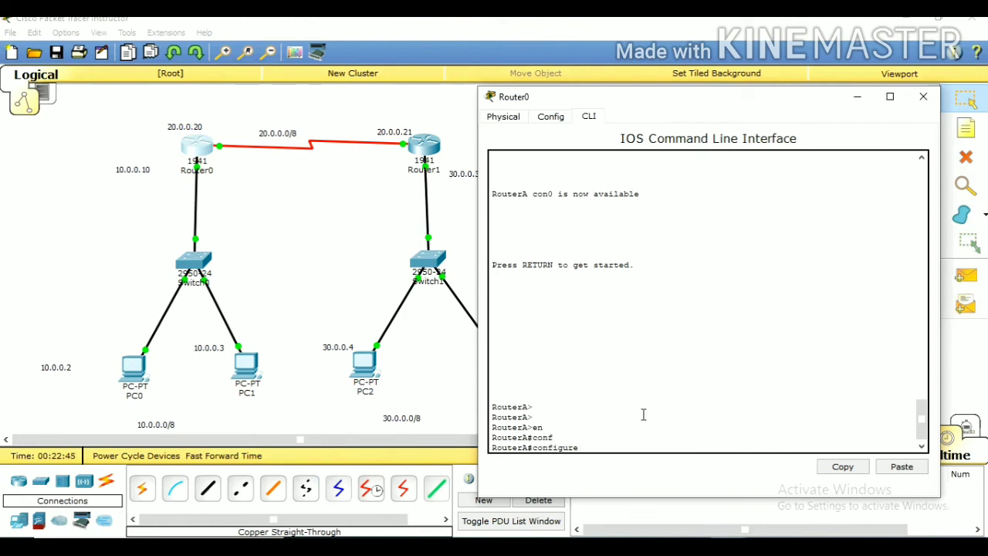
type("t")
key("Tab")
key("Return")
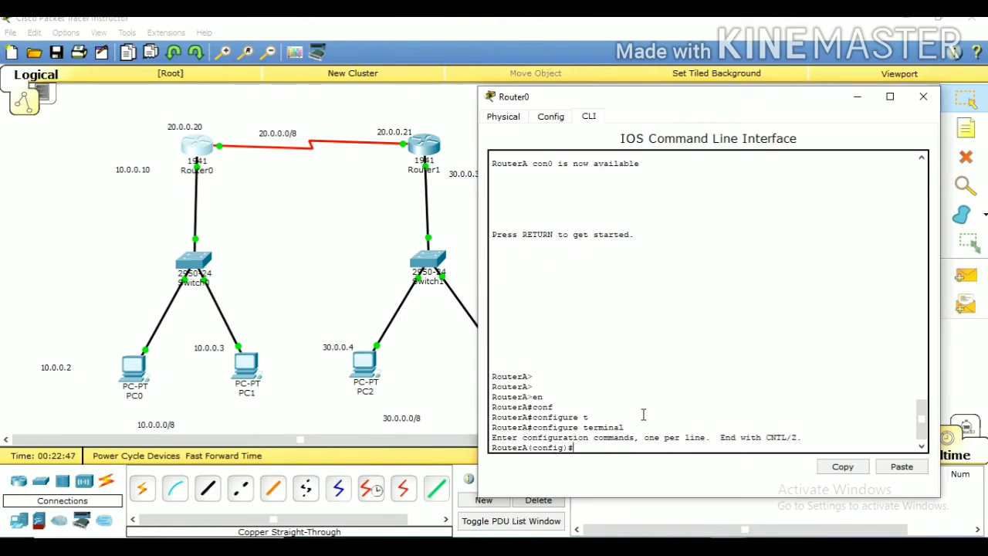
key("Return")
Add a static route on Router0 to network 30.0.0.0 with mask 255.0.0.0 through next hop 20.0.0.21
type("i")
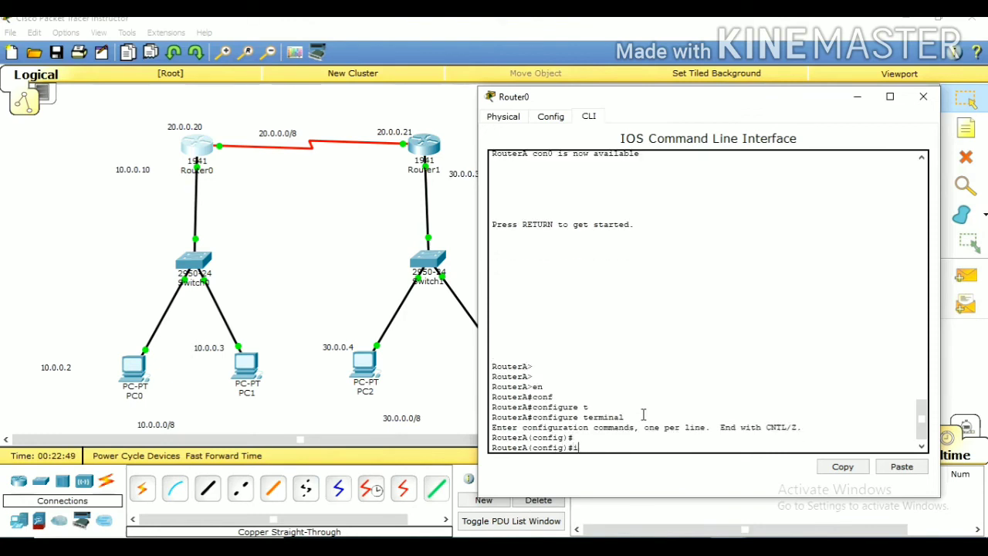
type("p ru")
key("Tab")
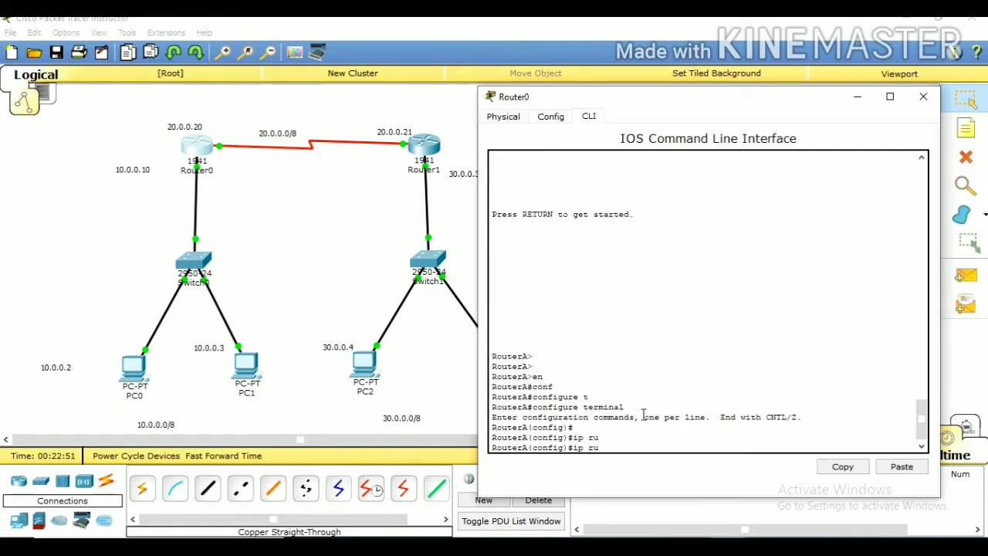
key("BackSpace")
type("oute")
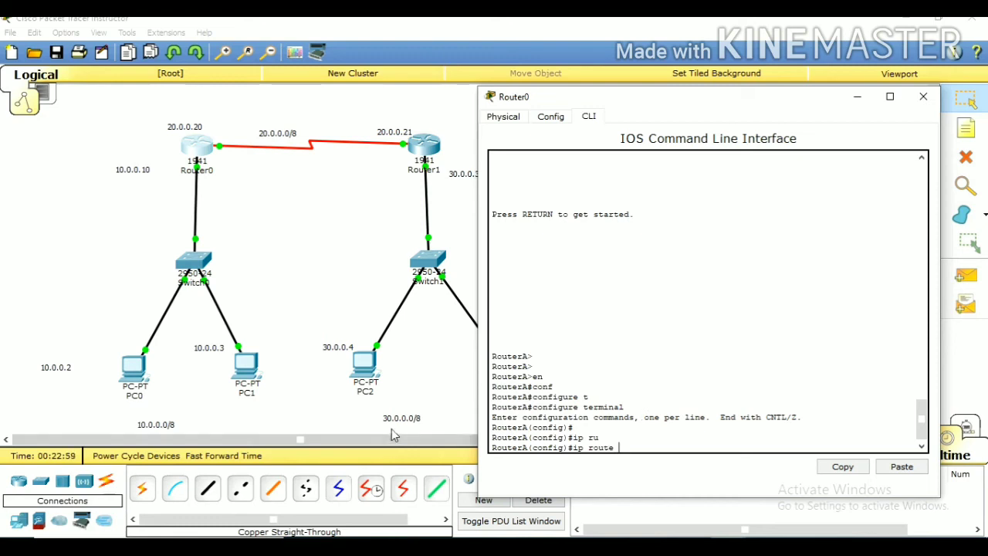
type(" 30")
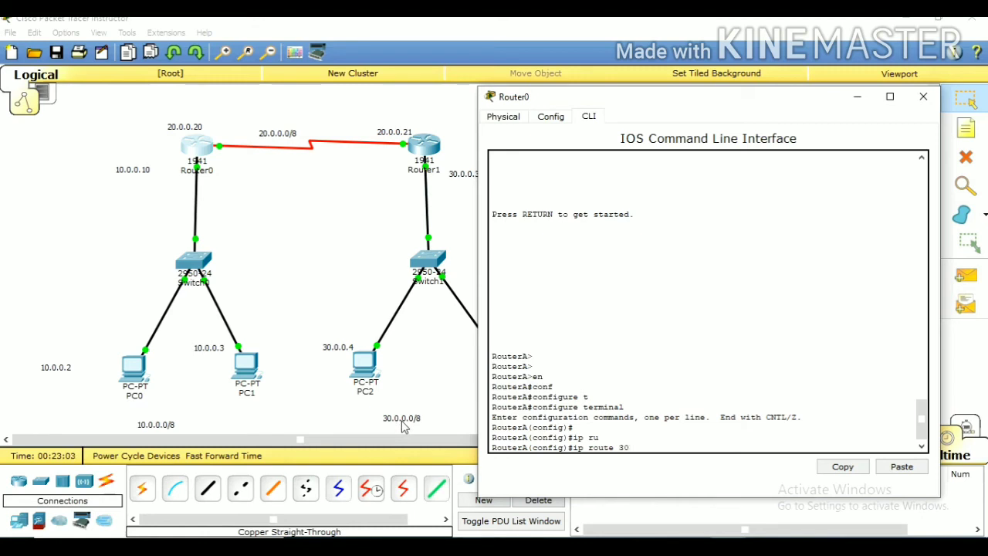
type(".")
type("0.0")
type(".0 25")
type("5.25")
key("BackSpace")
key("BackSpace")
type("0.0")
type(".0")
type(" 2")
type("0.")
type("0.21")
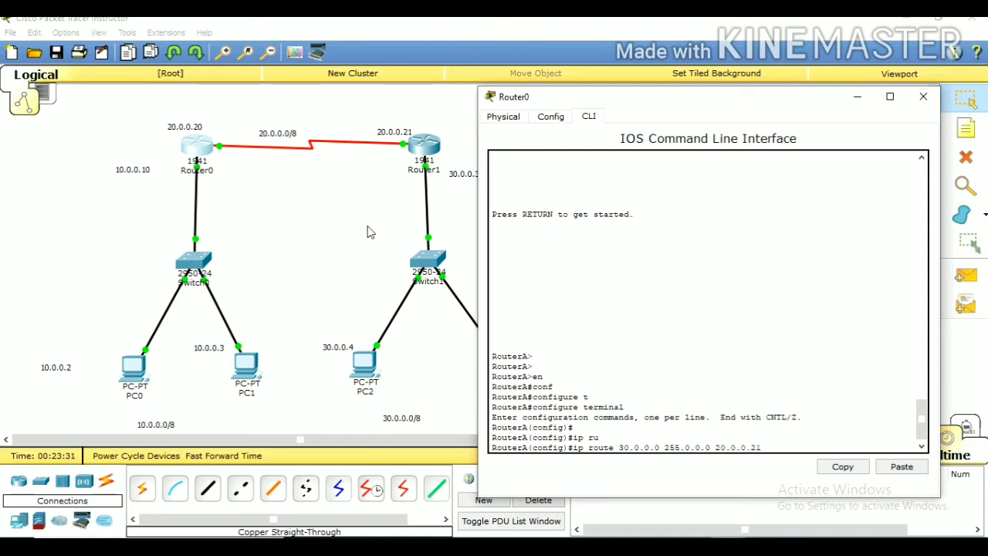
key("Return")
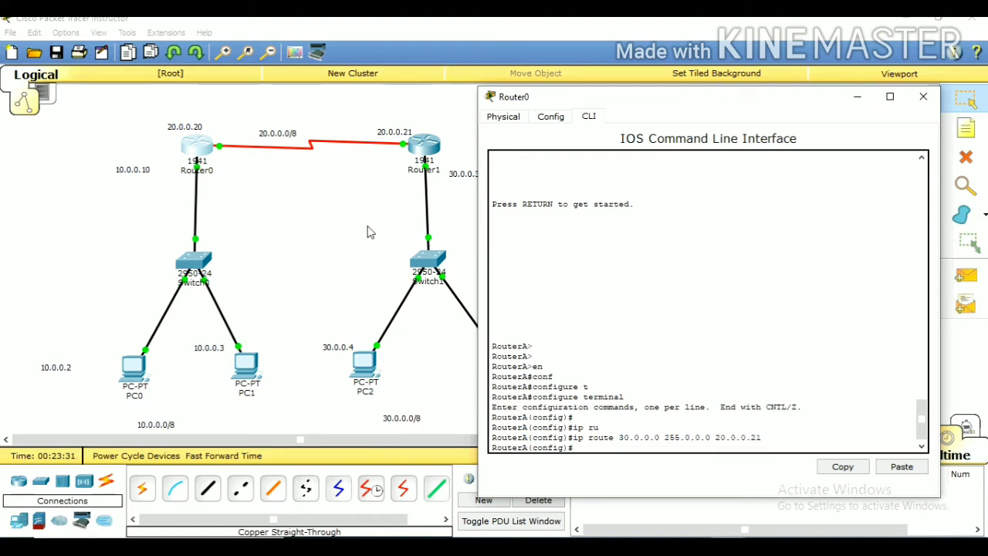
key("Return")
key("Return")
key("Return")
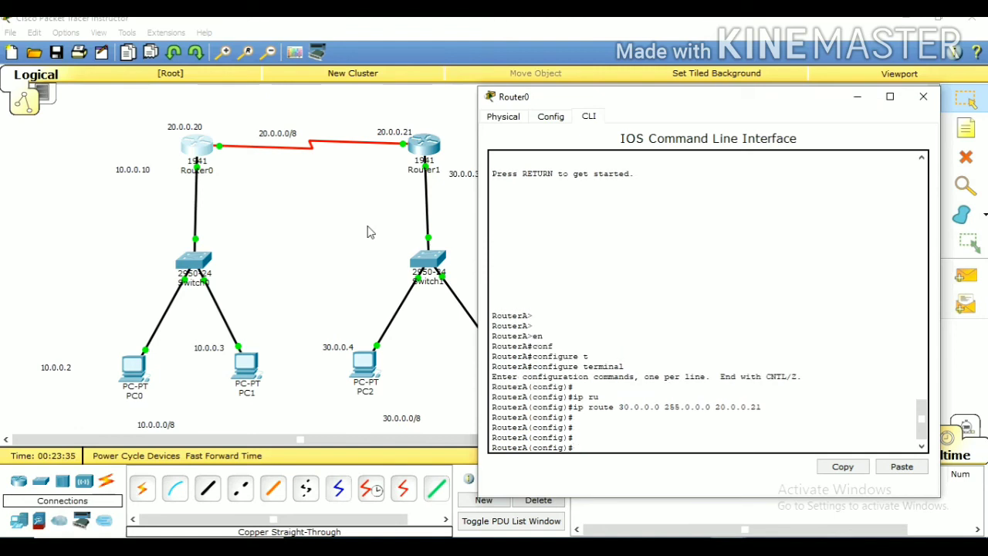
type("ex")
key("BackSpace")
type("no sh")
key("Tab")
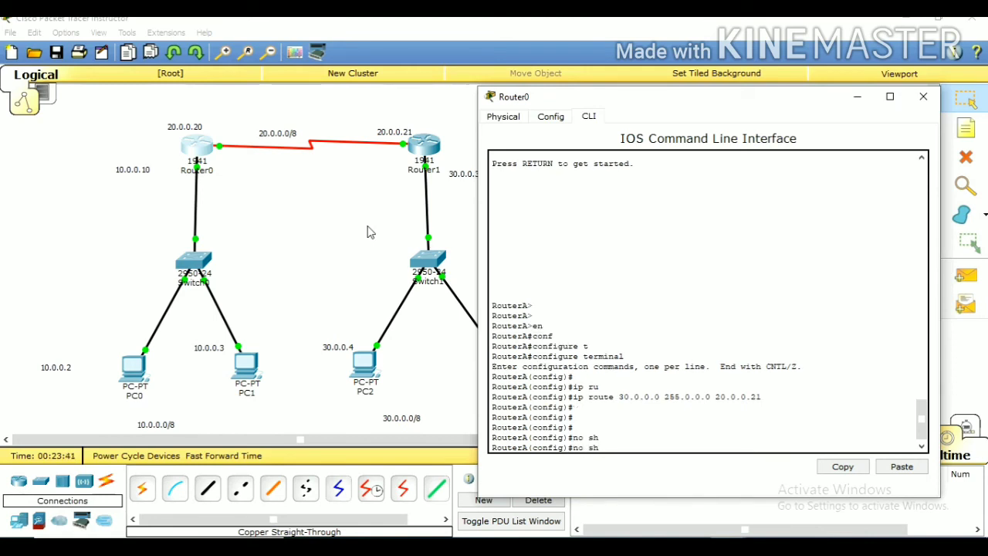
type("ut")
key("Tab")
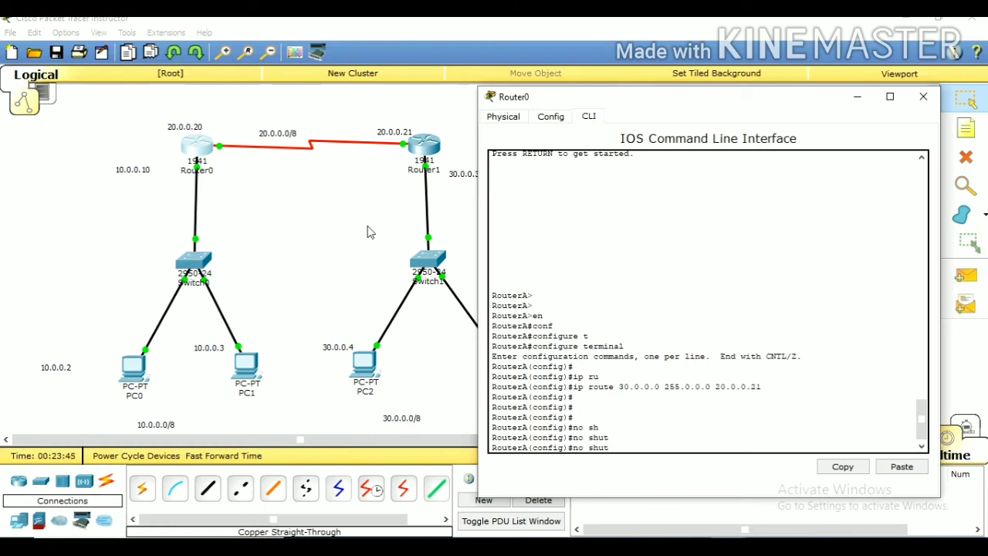
key("BackSpace")
key("BackSpace")
key("BackSpace")
key("BackSpace")
key("BackSpace")
key("BackSpace")
key("BackSpace")
key("Return")
key("Return")
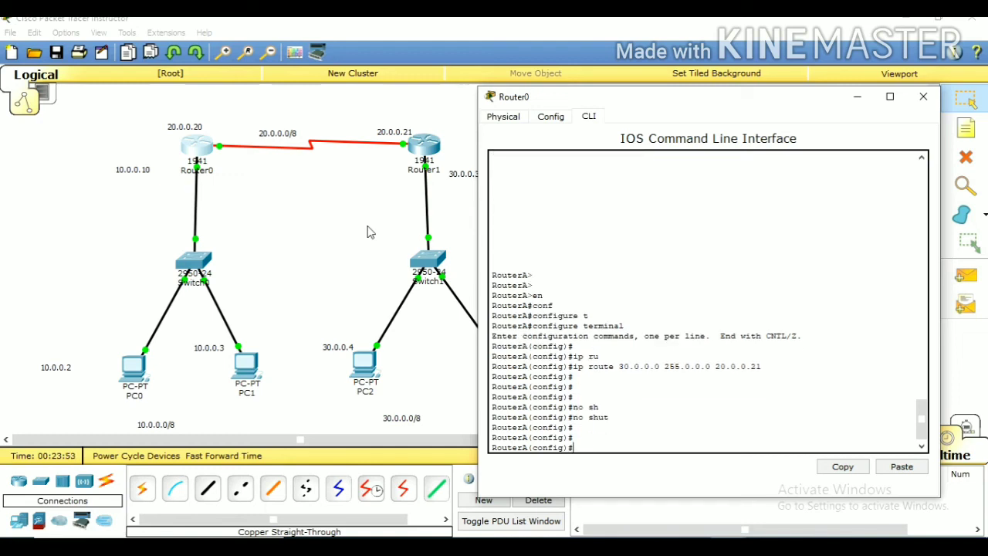
Return Router0 to privileged EXEC mode and display its routing table with show ip route
type("ex")
key("Return")
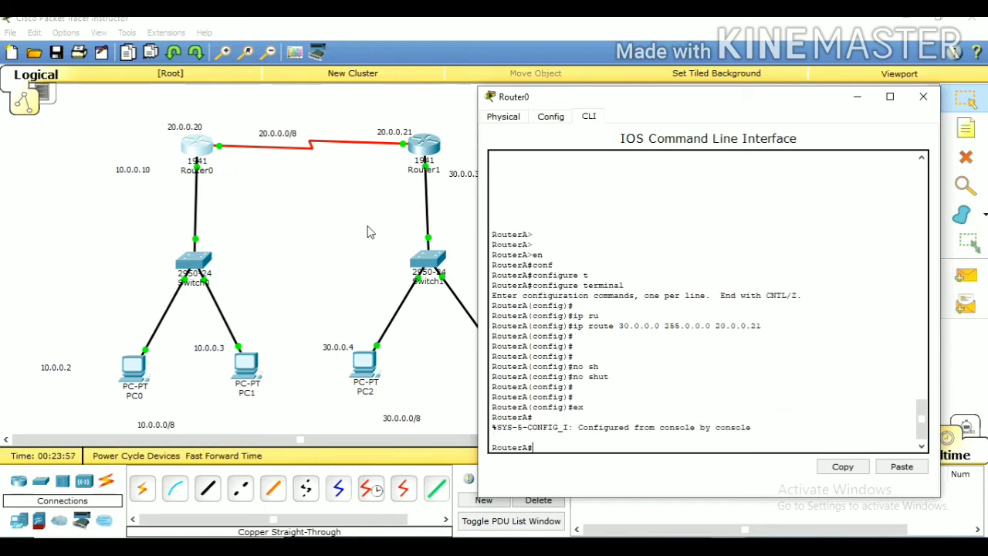
type("sow")
key("Tab")
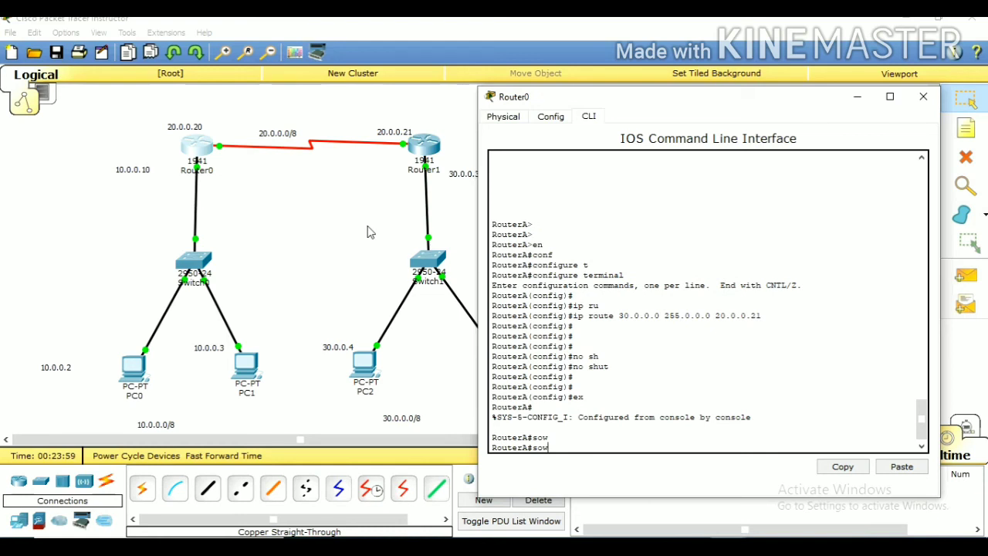
key("BackSpace")
type("h")
key("Tab")
key("BackSpace")
key("BackSpace")
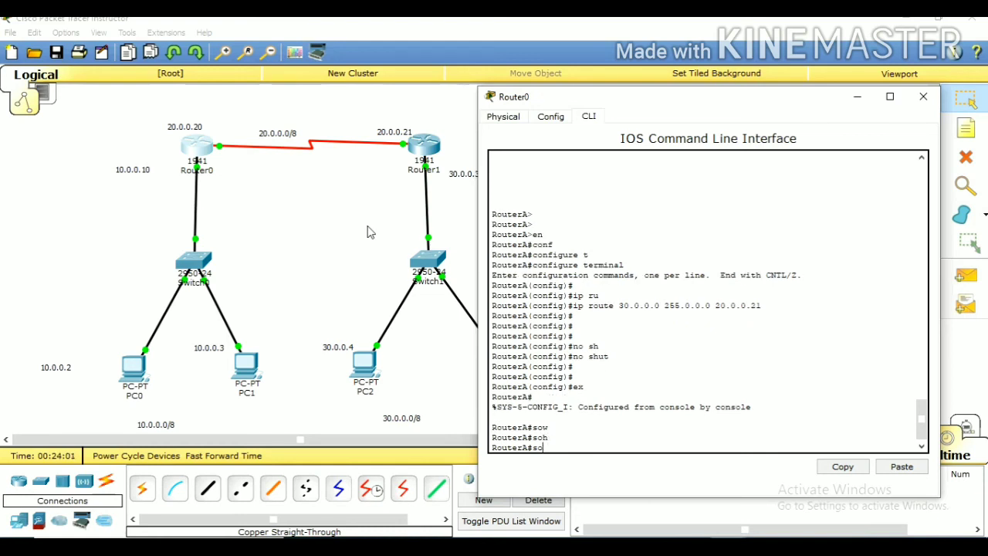
type("ho")
key("Tab")
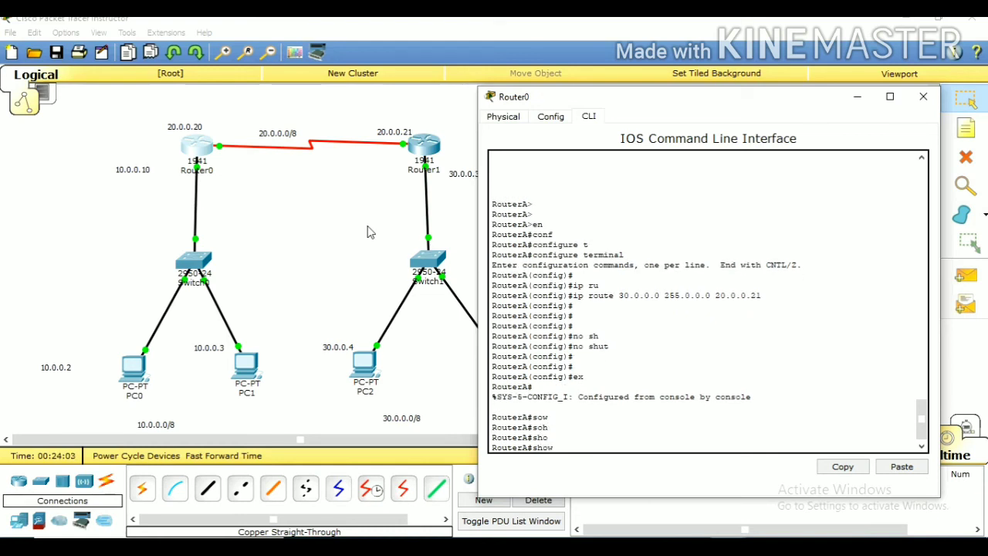
type("ip route")
key("Return")
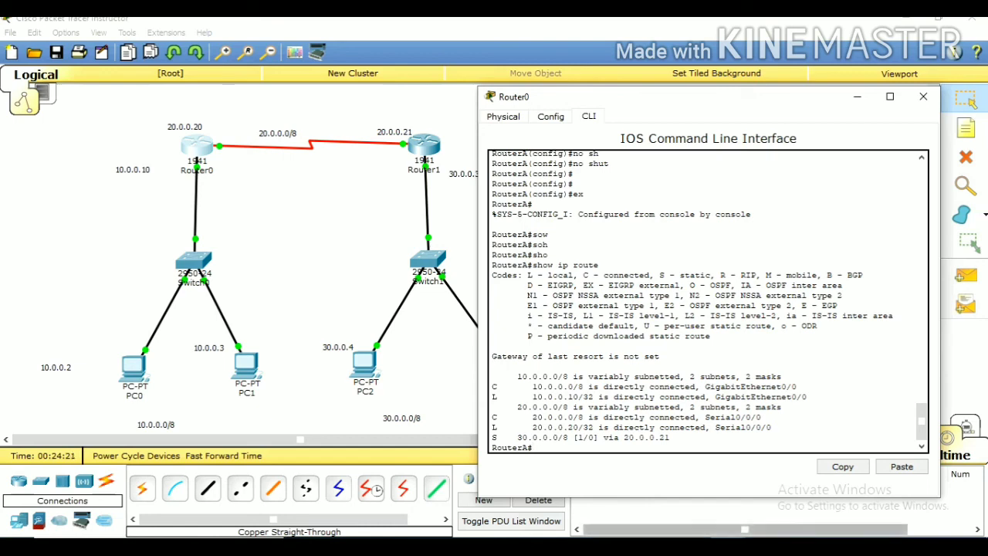
left_click(452, 375)
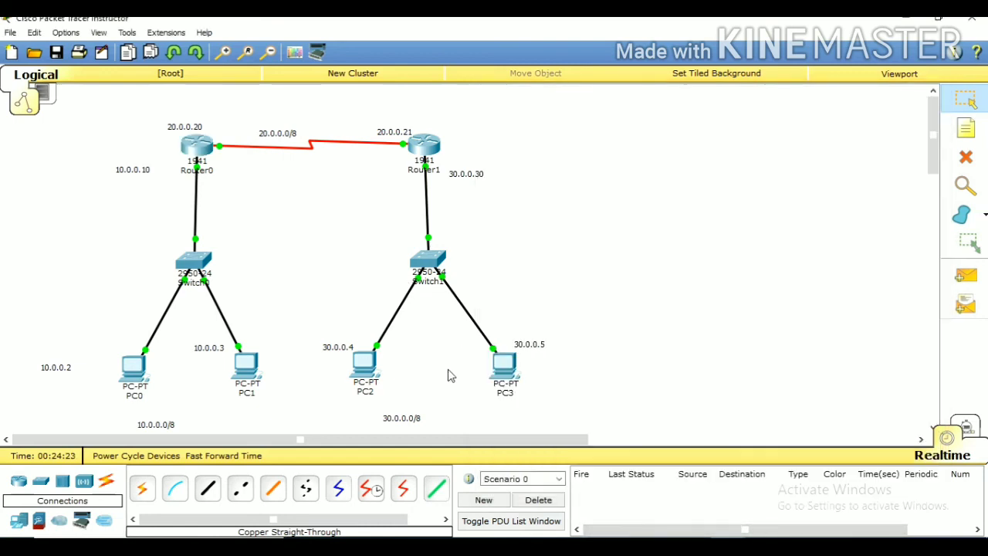
Test PC1's connection to PC3 by pinging 30.0.0.5 from PC1's Command Prompt, stopping the ping before it completes
left_click(247, 366)
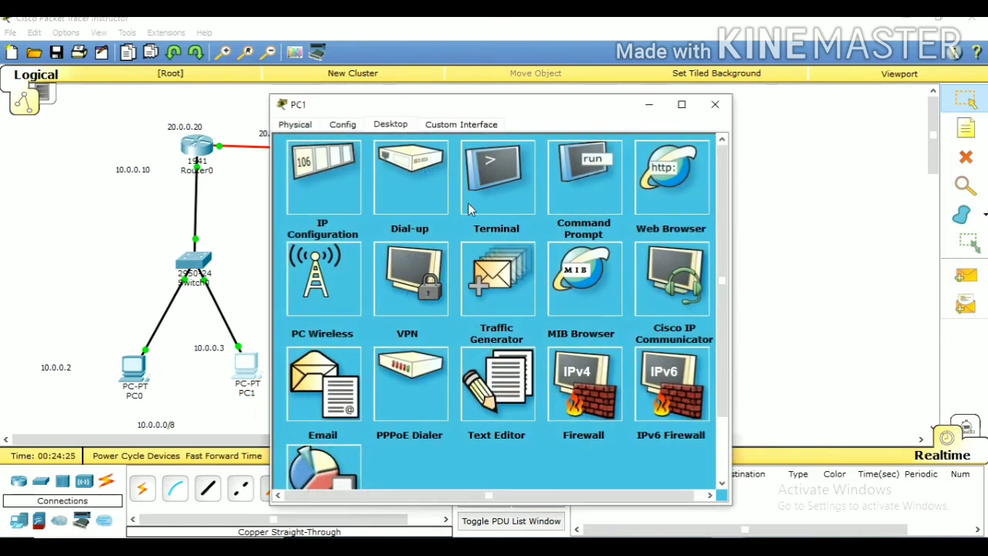
left_click(581, 184)
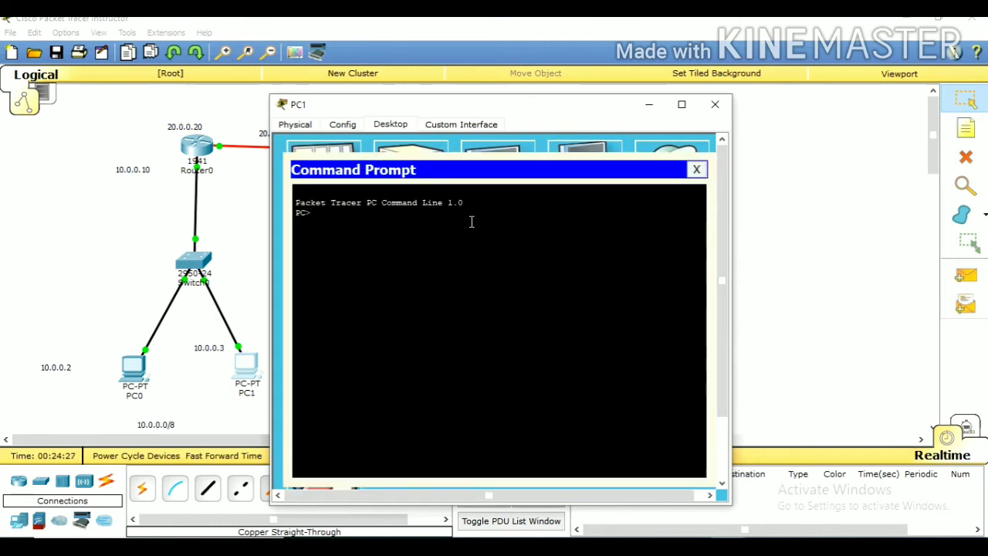
type("ping 30.0.0.5")
key("Return")
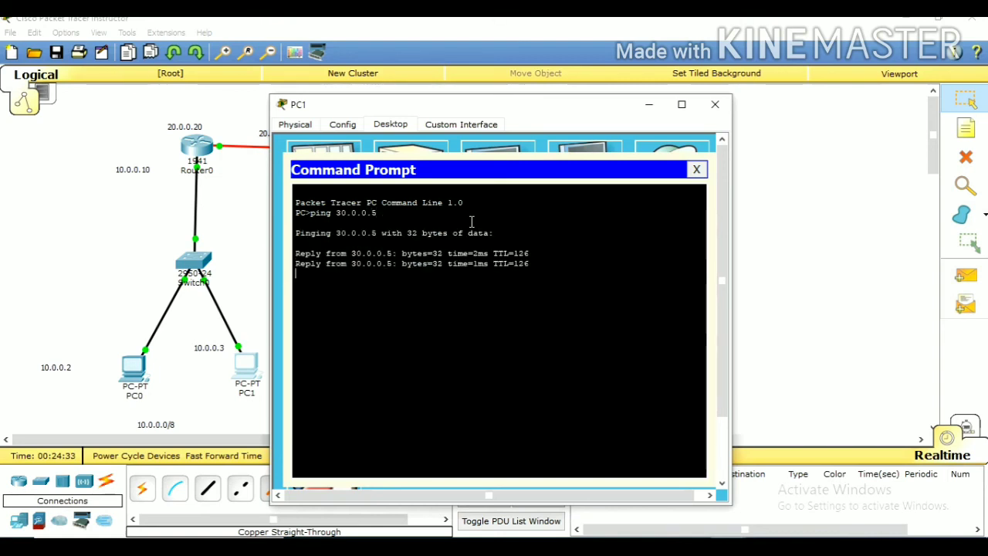
key("ctrl+c")
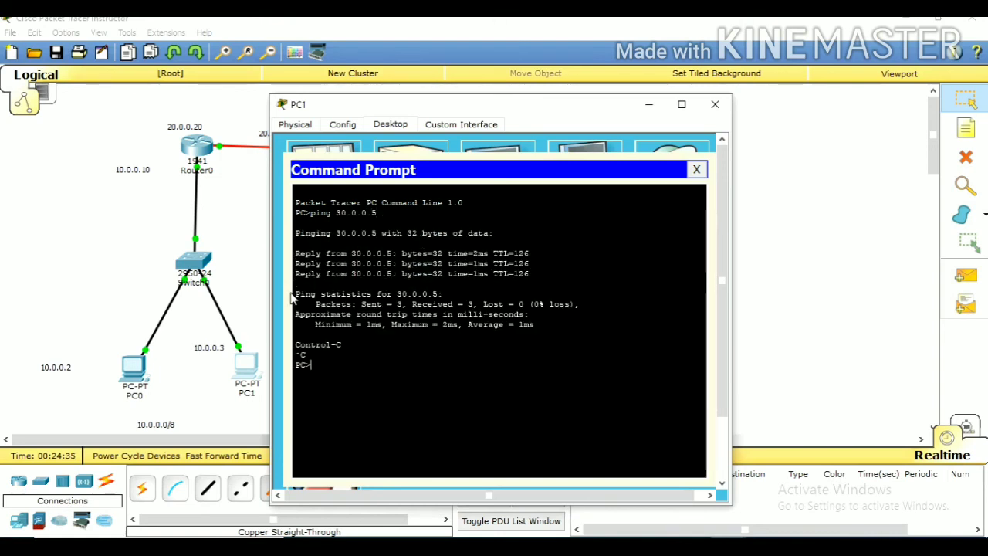
left_click(255, 311)
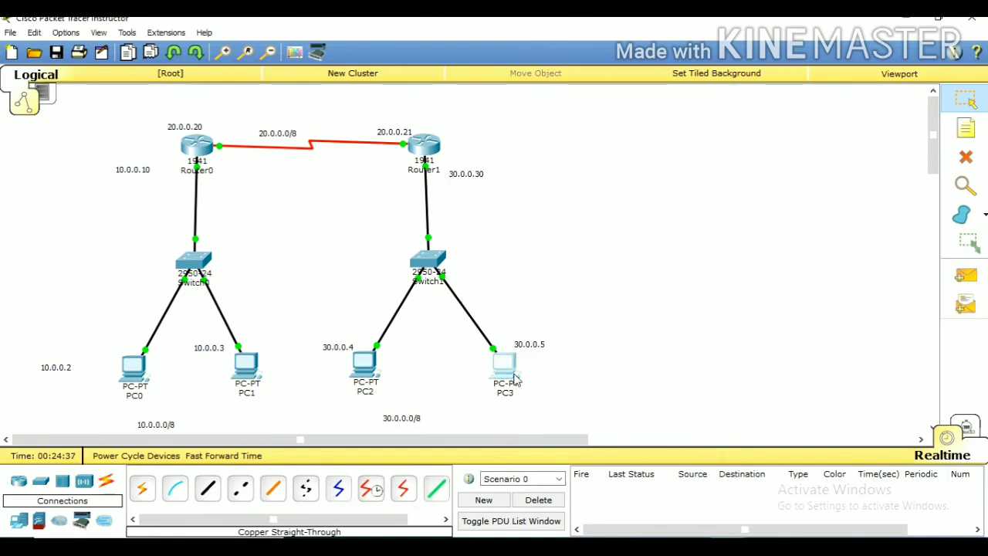
Repeat the ping to 10.0.0.3 from PC3's Command Prompt to test the connection back to PC1
left_click(506, 370)
key("Up")
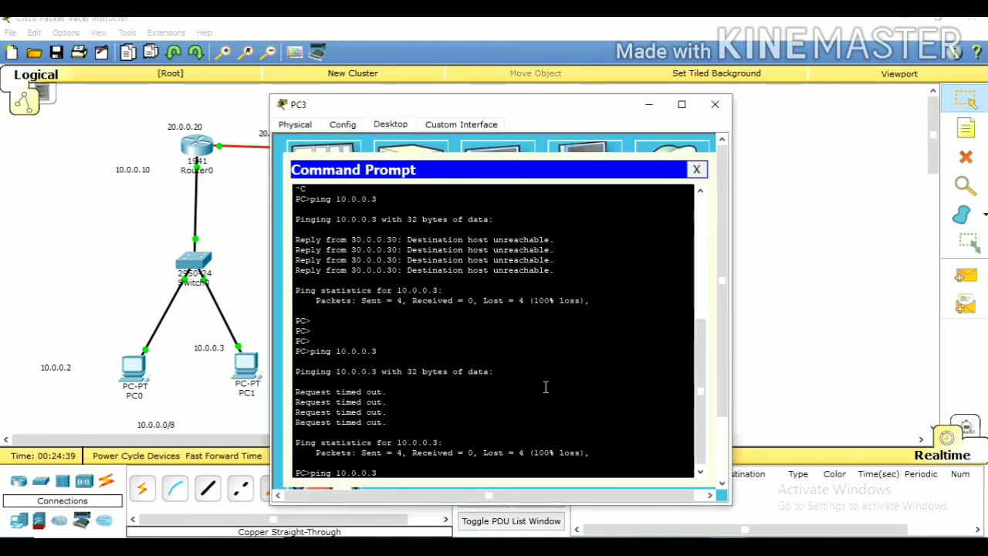
key("Return")
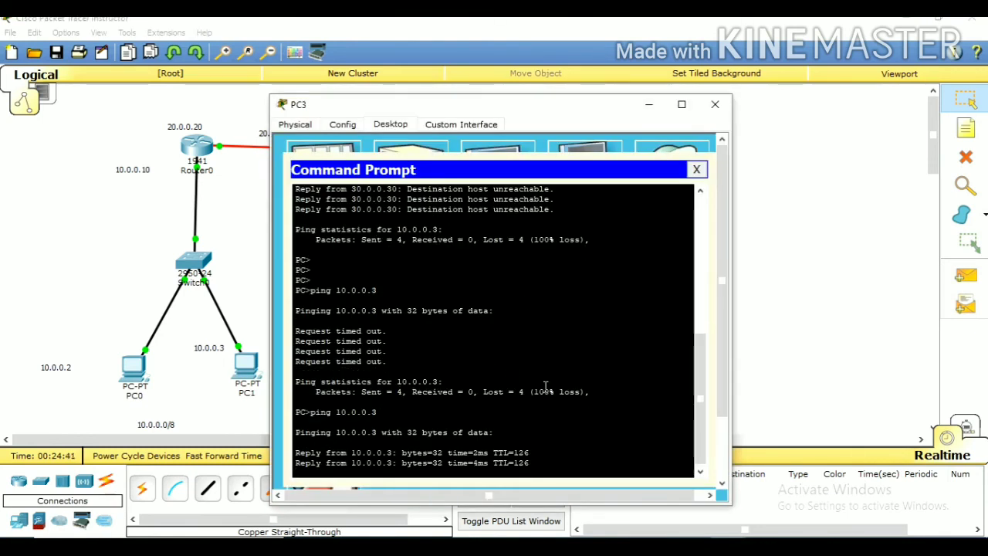
key("Return")
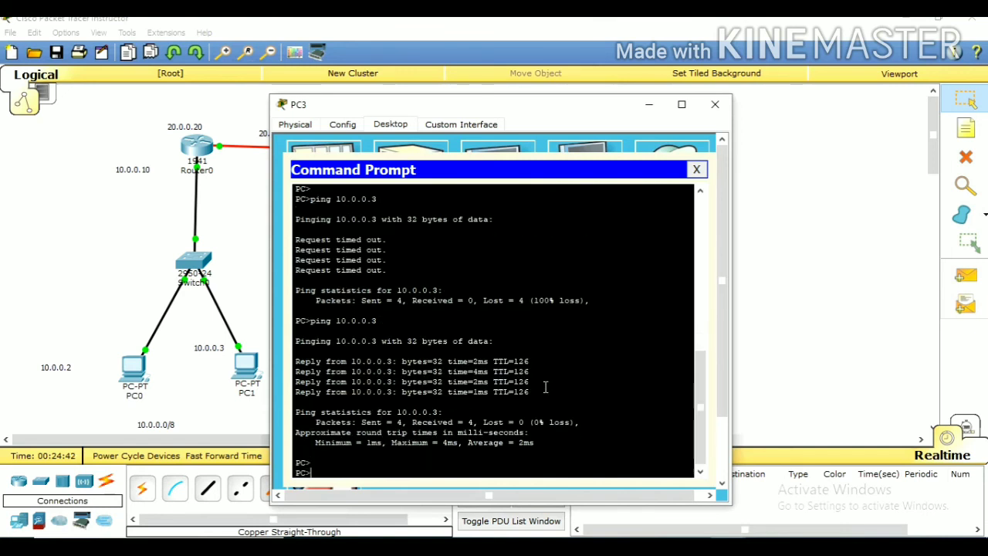
left_click(241, 204)
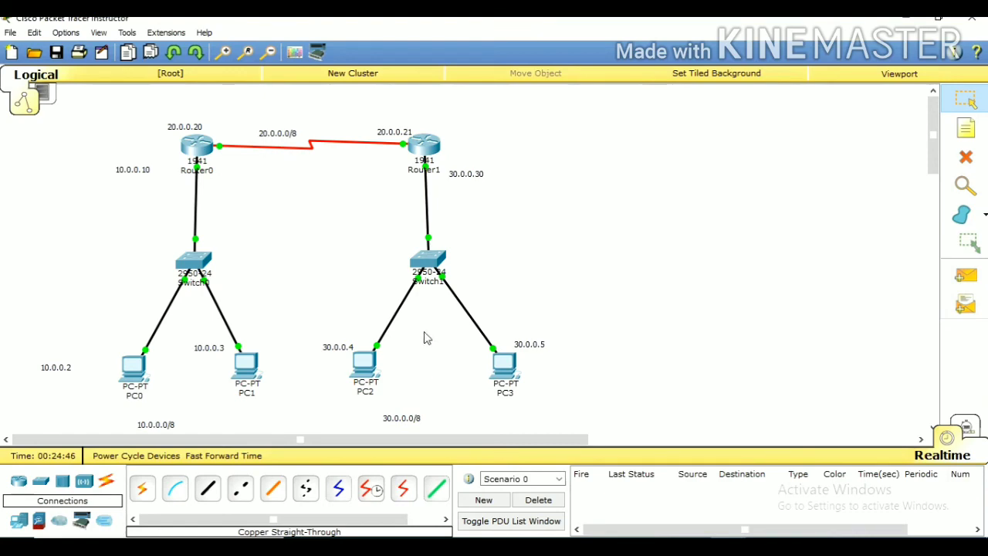
Examine the connected, local and static route entries in Router0's routing table, highlighting the static route to 30.0.0.0/8
left_click(205, 144)
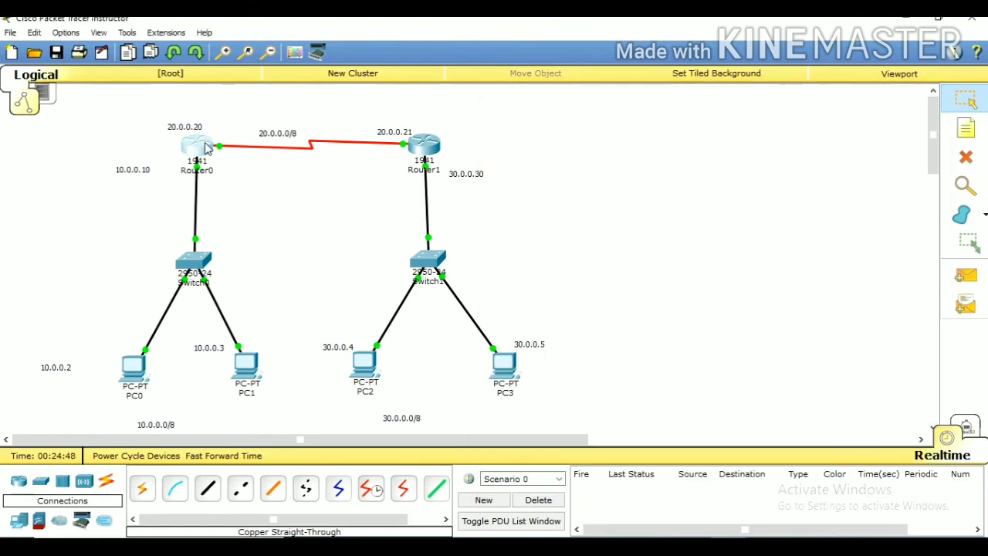
left_click(197, 145)
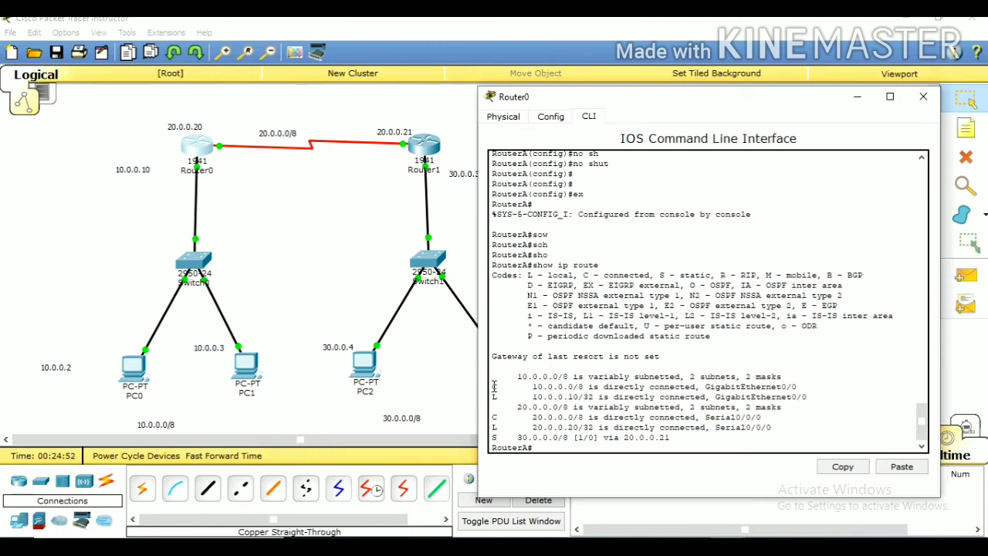
left_click_drag(495, 386, 611, 387)
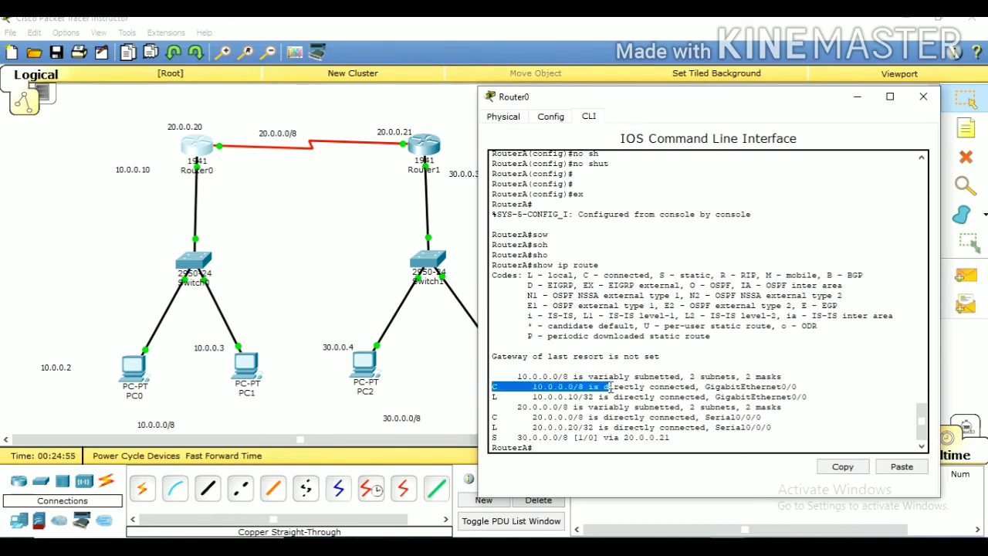
left_click(513, 396)
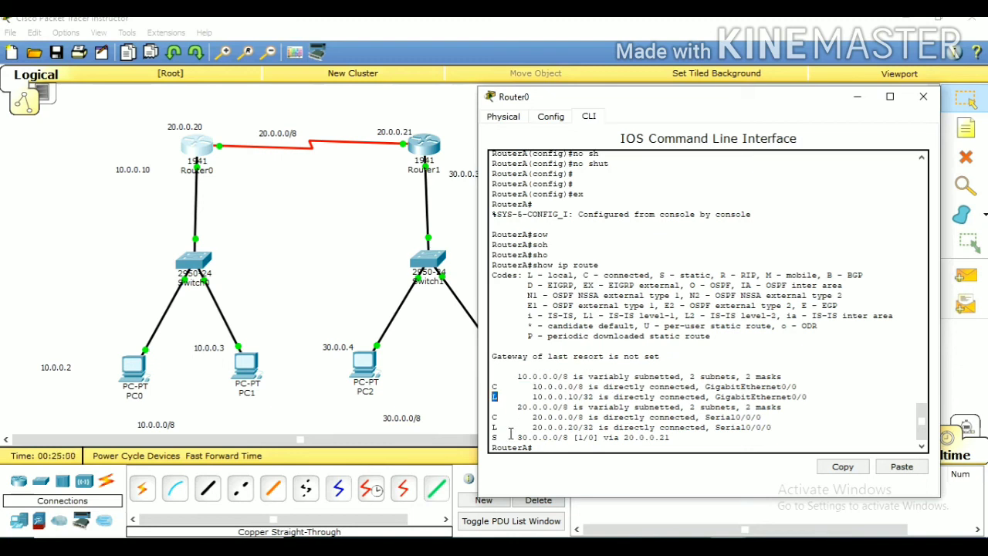
left_click_drag(491, 437, 670, 440)
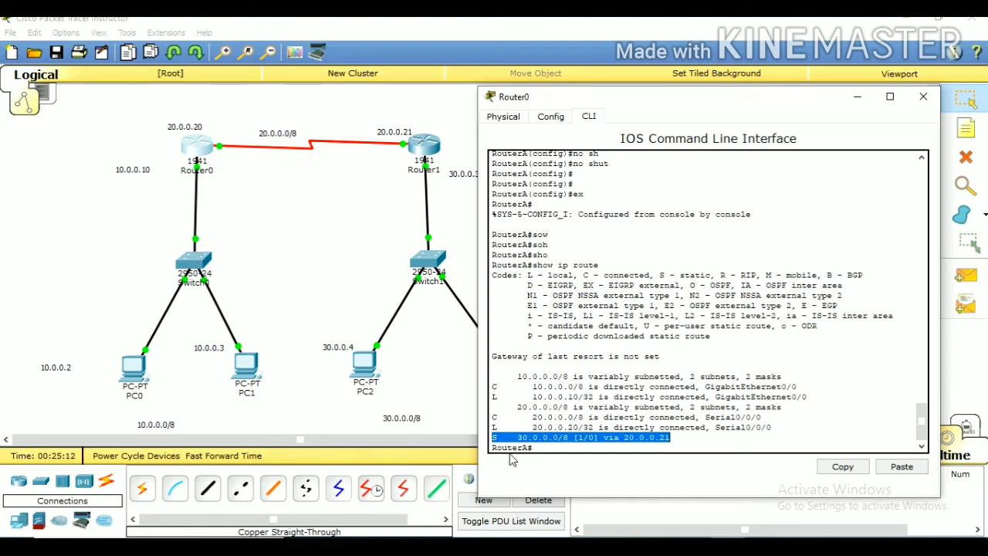
left_click(425, 352)
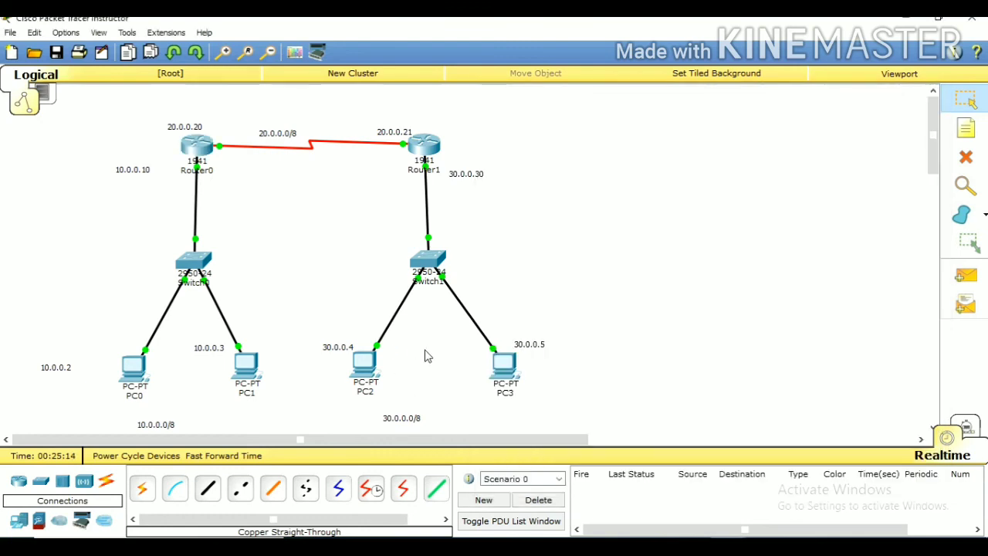
Examine Router1's routing table, highlighting the static route to 10.0.0.0/8
left_click(434, 151)
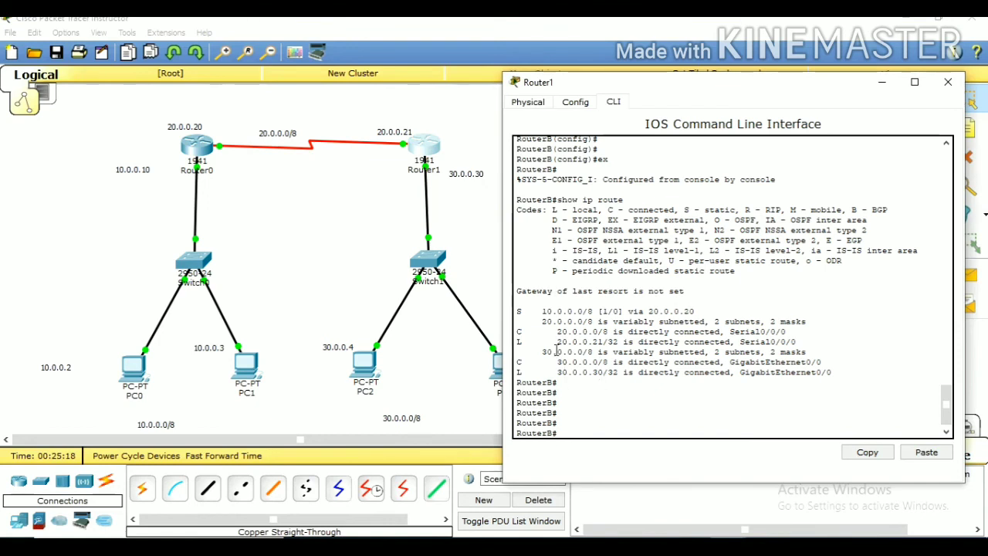
left_click_drag(517, 306, 698, 313)
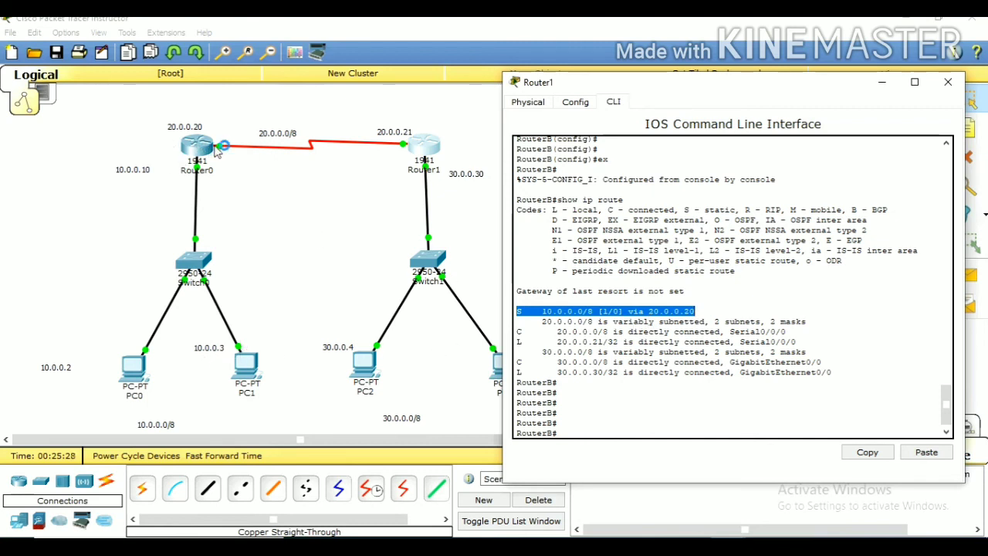
left_click(312, 319)
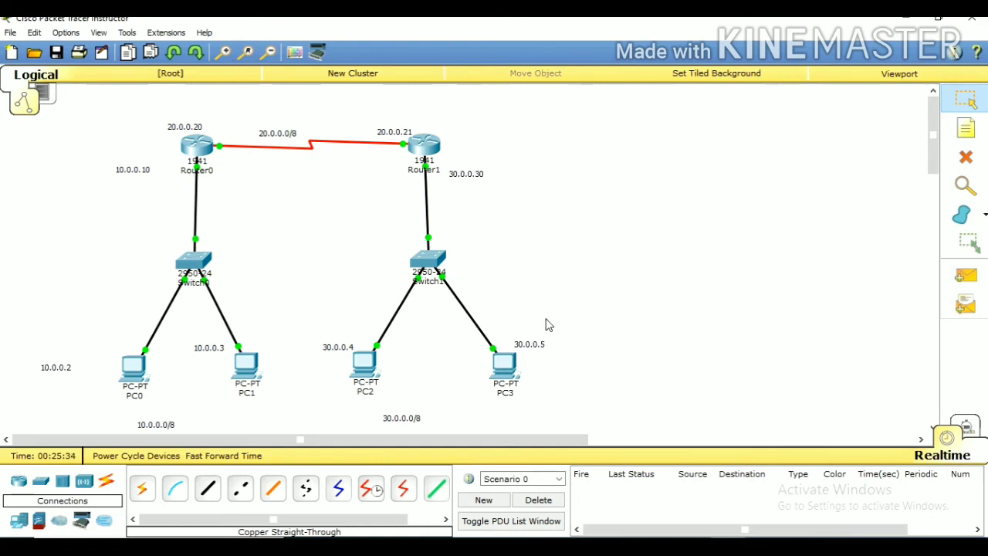
Send one simple PDU from PC0 to PC2 and another from PC1 to PC3 to test connectivity between the LANs
left_click(965, 276)
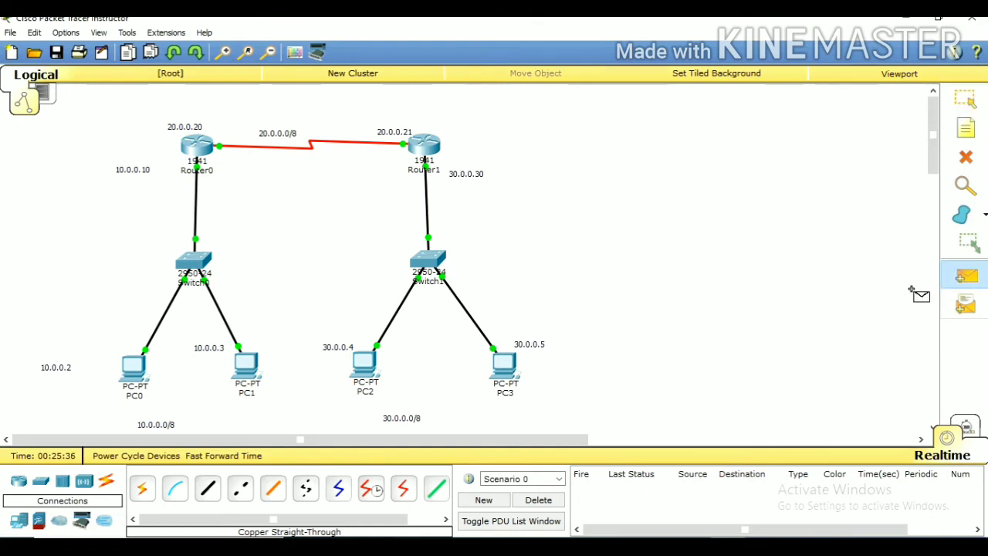
left_click(135, 368)
left_click(370, 362)
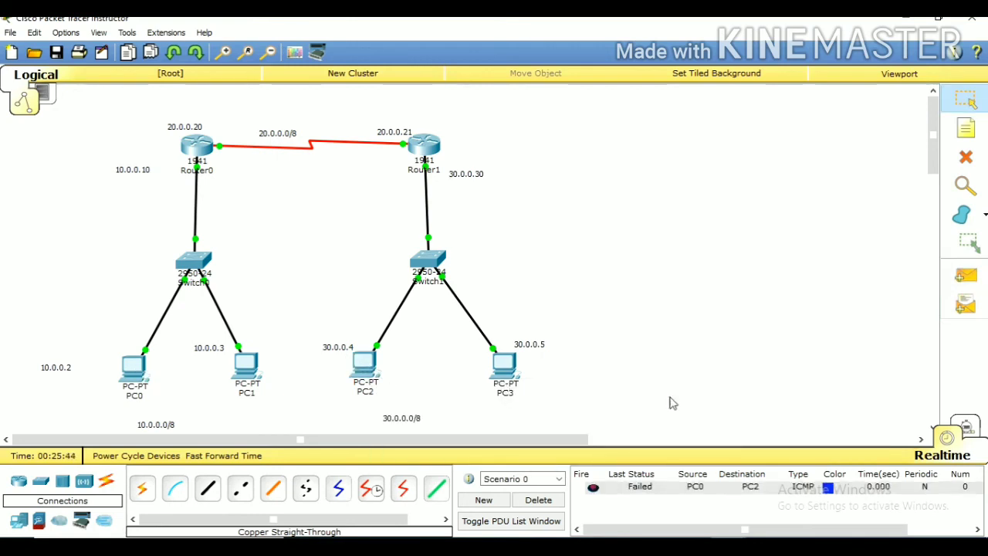
left_click(966, 276)
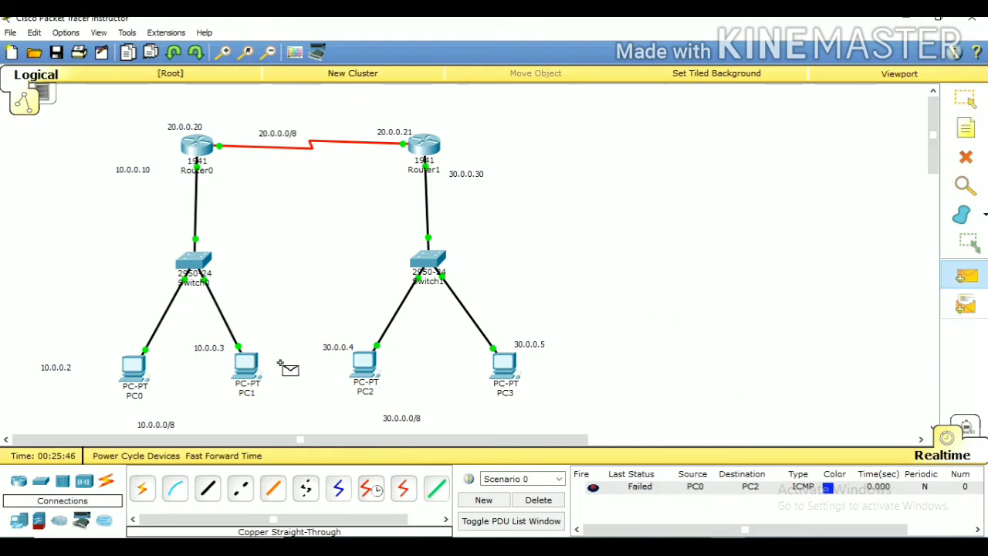
left_click(249, 364)
left_click(503, 366)
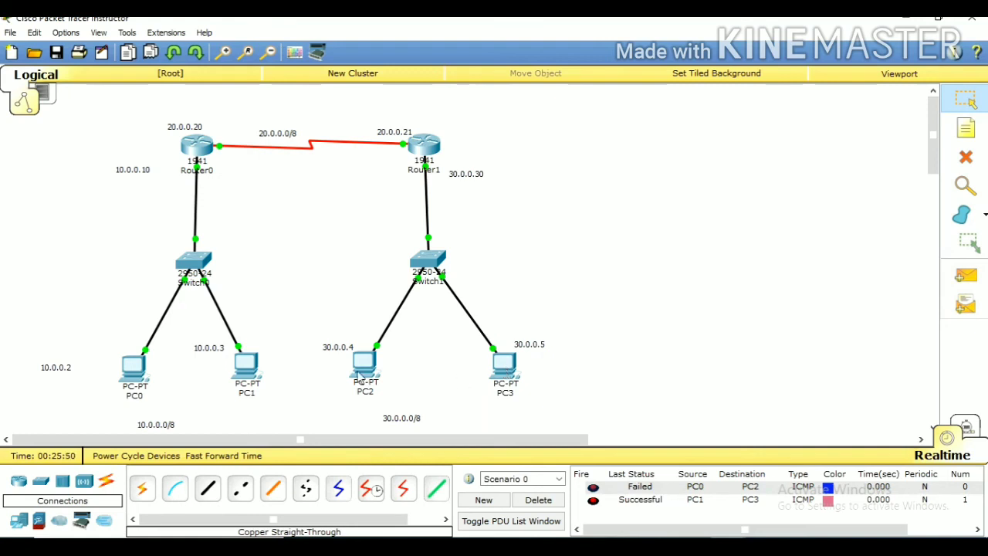
Repeat the simple PDU test from PC0 to PC2
left_click(966, 276)
left_click(133, 369)
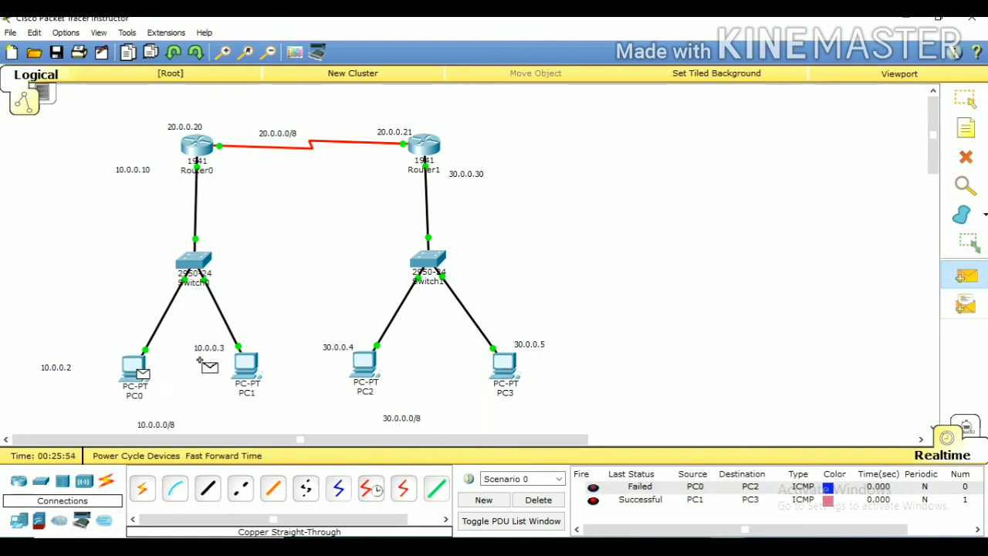
left_click(366, 368)
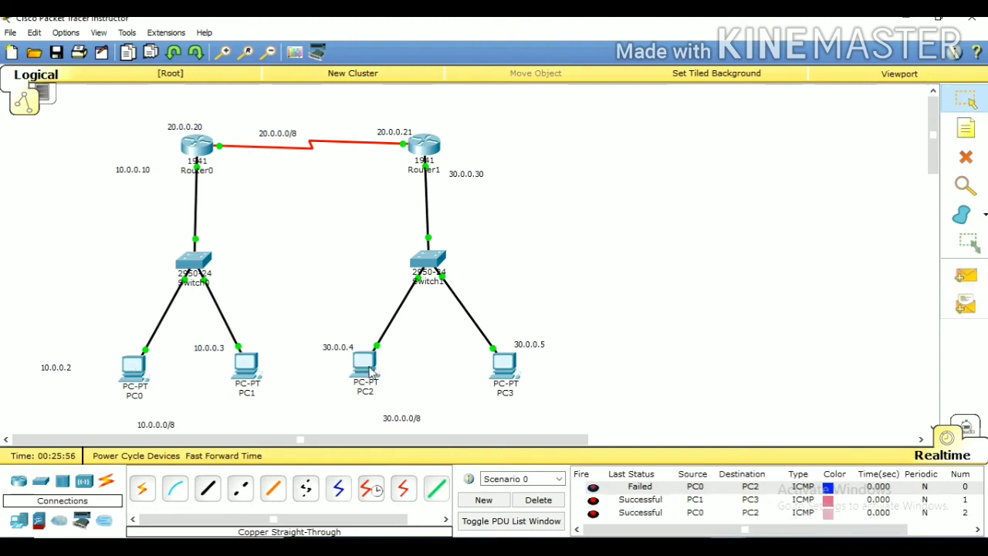
Send a simple PDU from PC0 to PC3 and review its status in the PDU list
left_click(967, 274)
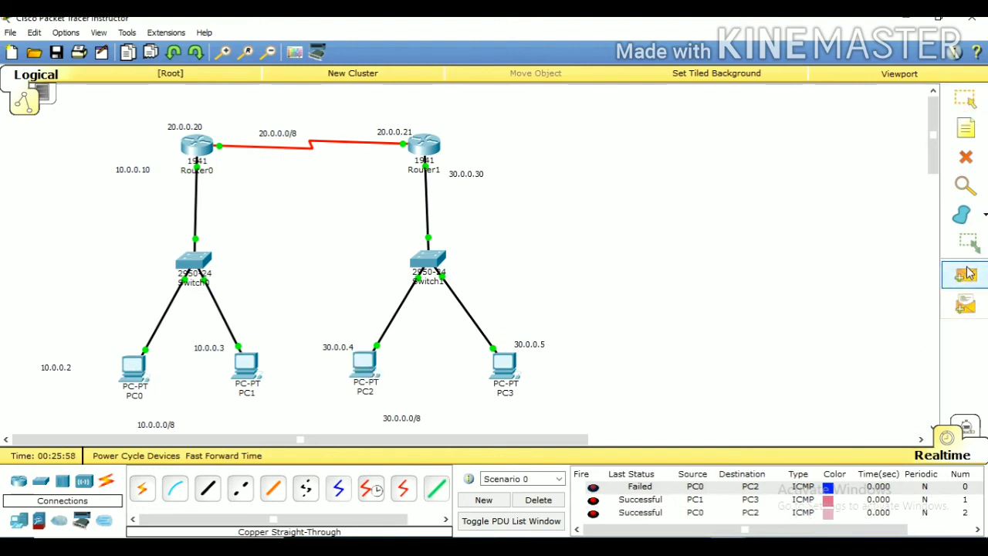
left_click(134, 367)
left_click(503, 365)
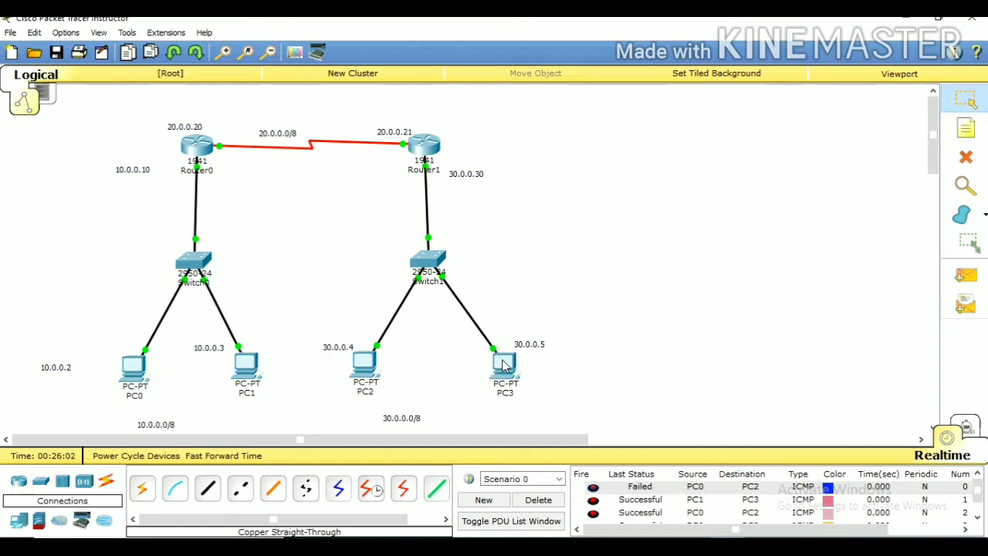
scroll(977, 494, "down", 1)
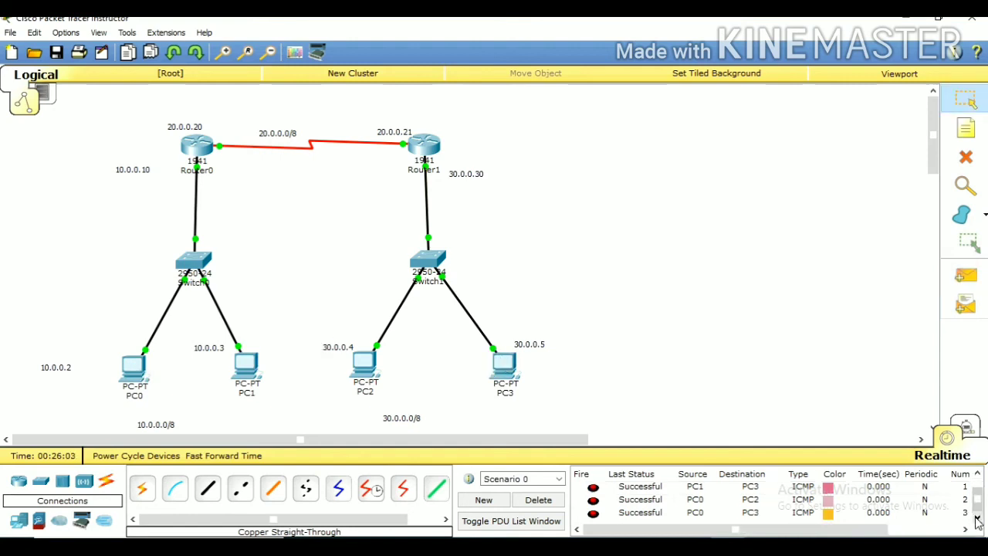
left_click(977, 475)
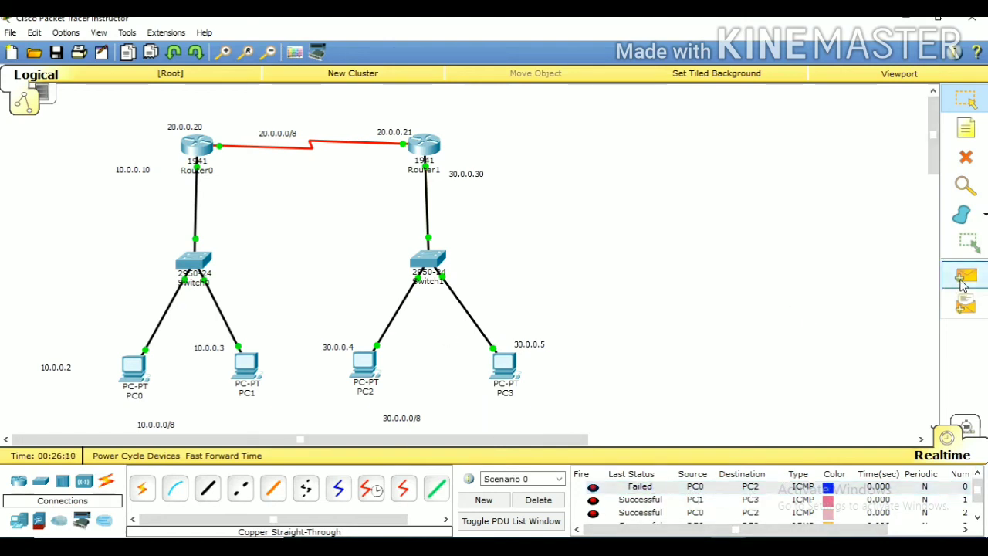
Send one more simple PDU from PC0 to PC2 and review the statuses of all listed PDUs
left_click(957, 284)
left_click(142, 374)
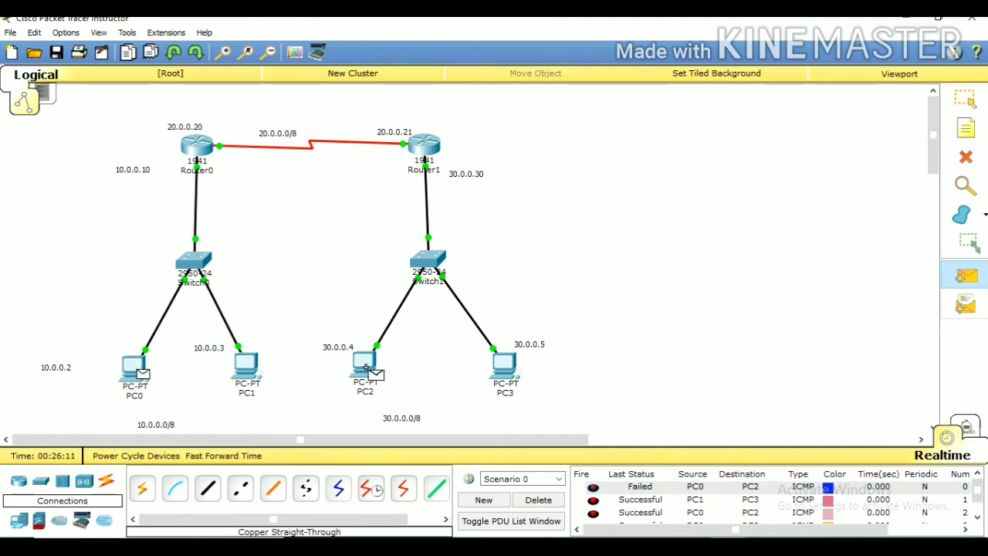
left_click(366, 367)
left_click(978, 516)
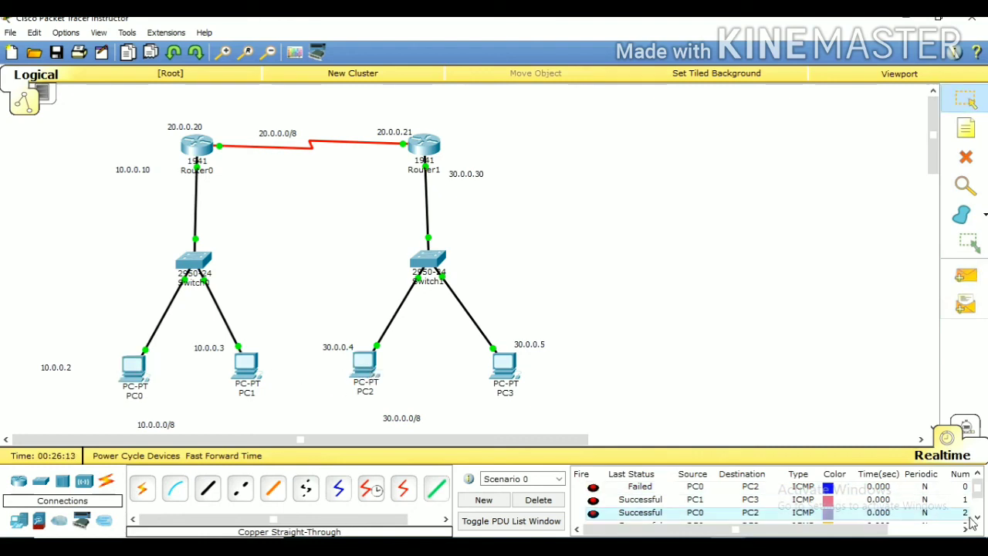
left_click(977, 517)
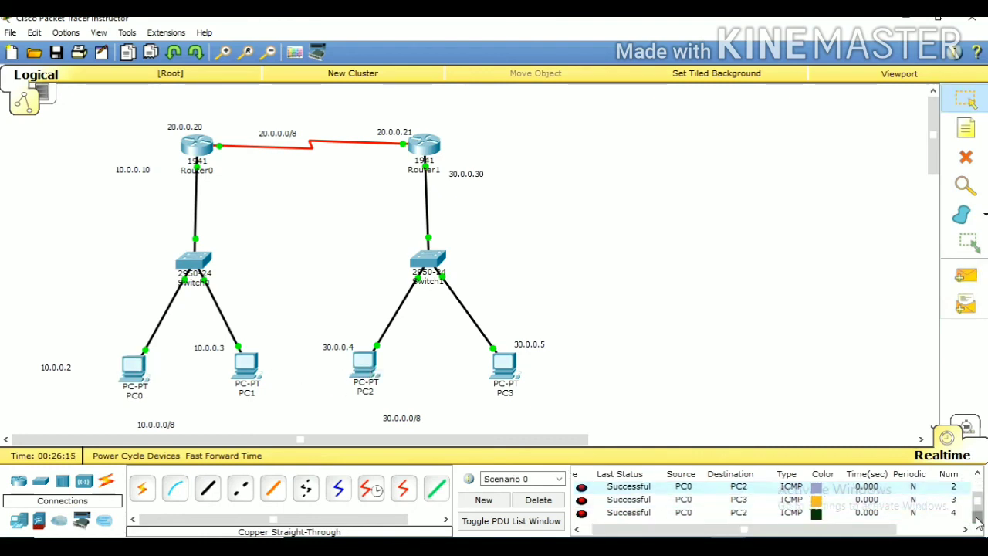
left_click(976, 474)
left_click(976, 474)
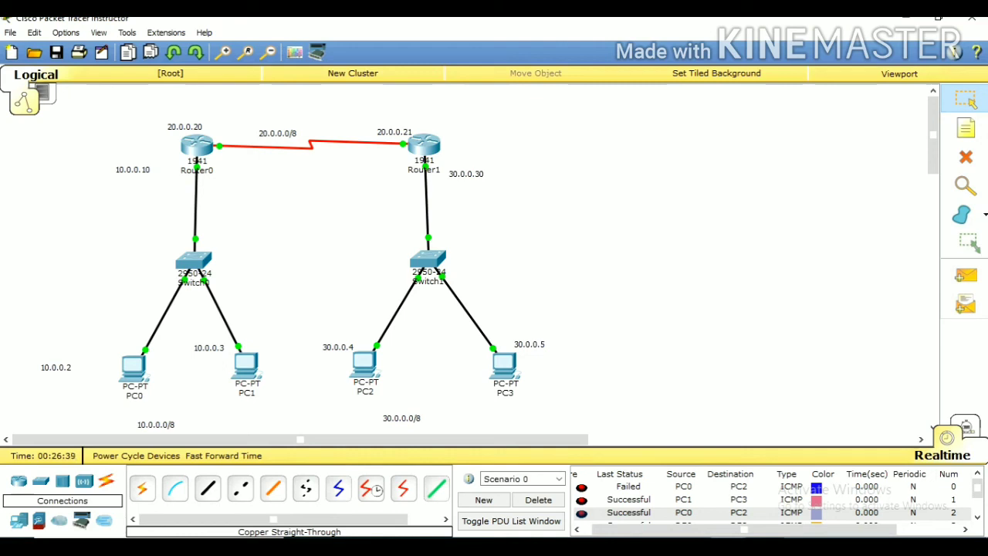
right_click(860, 546)
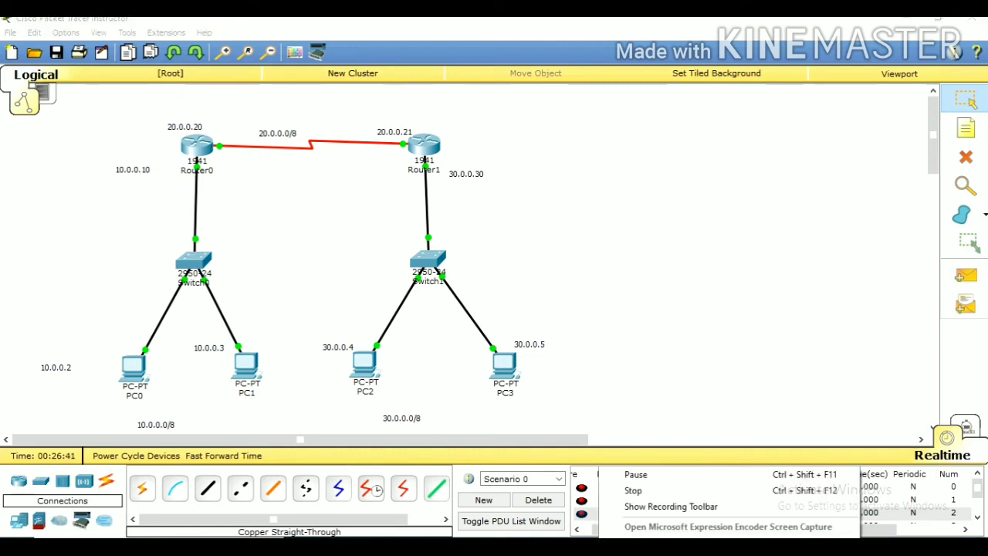